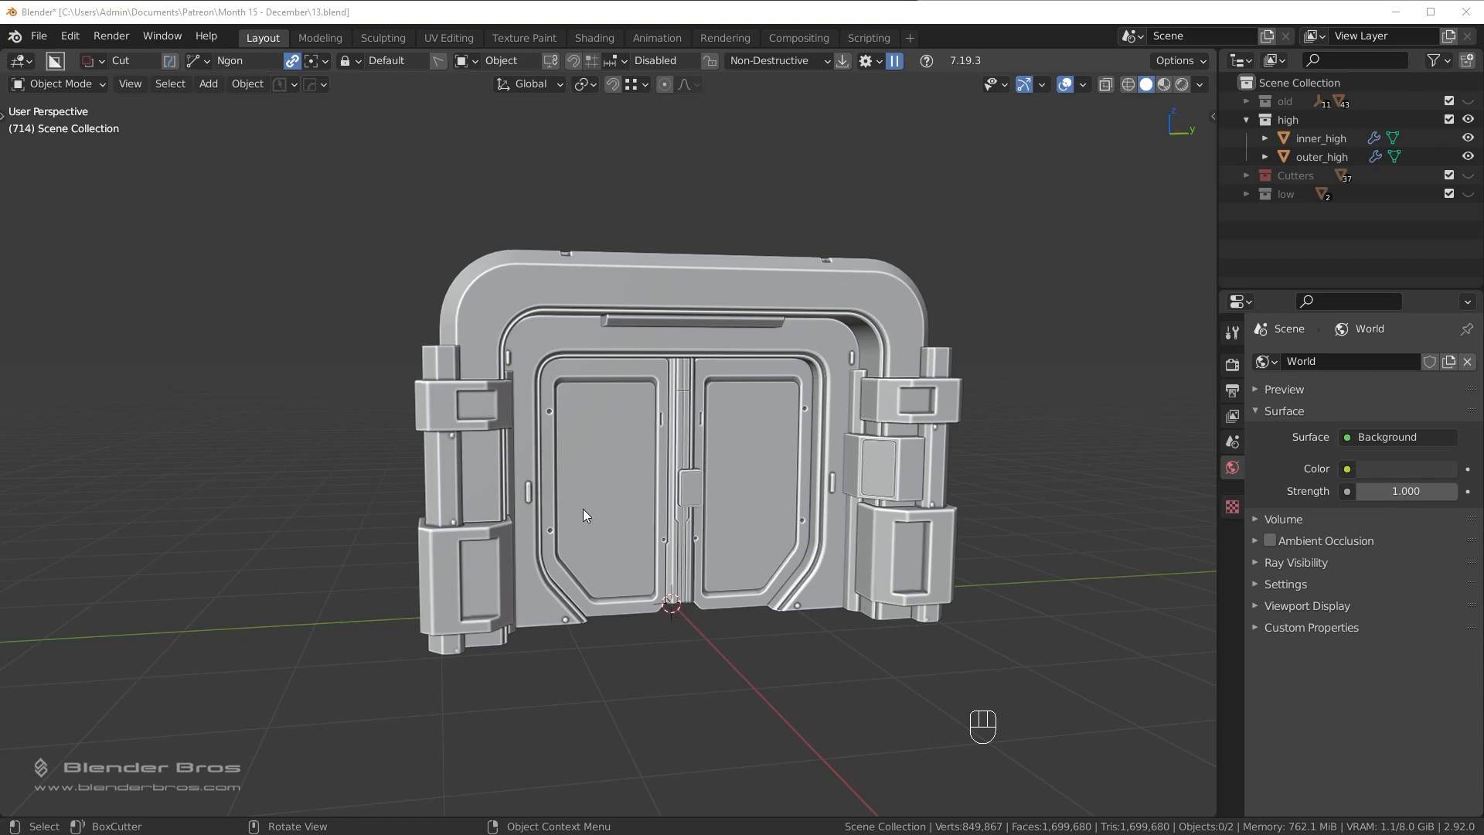
Examine the softened edges and raised bolt on the lower part of the high-poly door's left pillar.
middle_drag(758, 520, 728, 512)
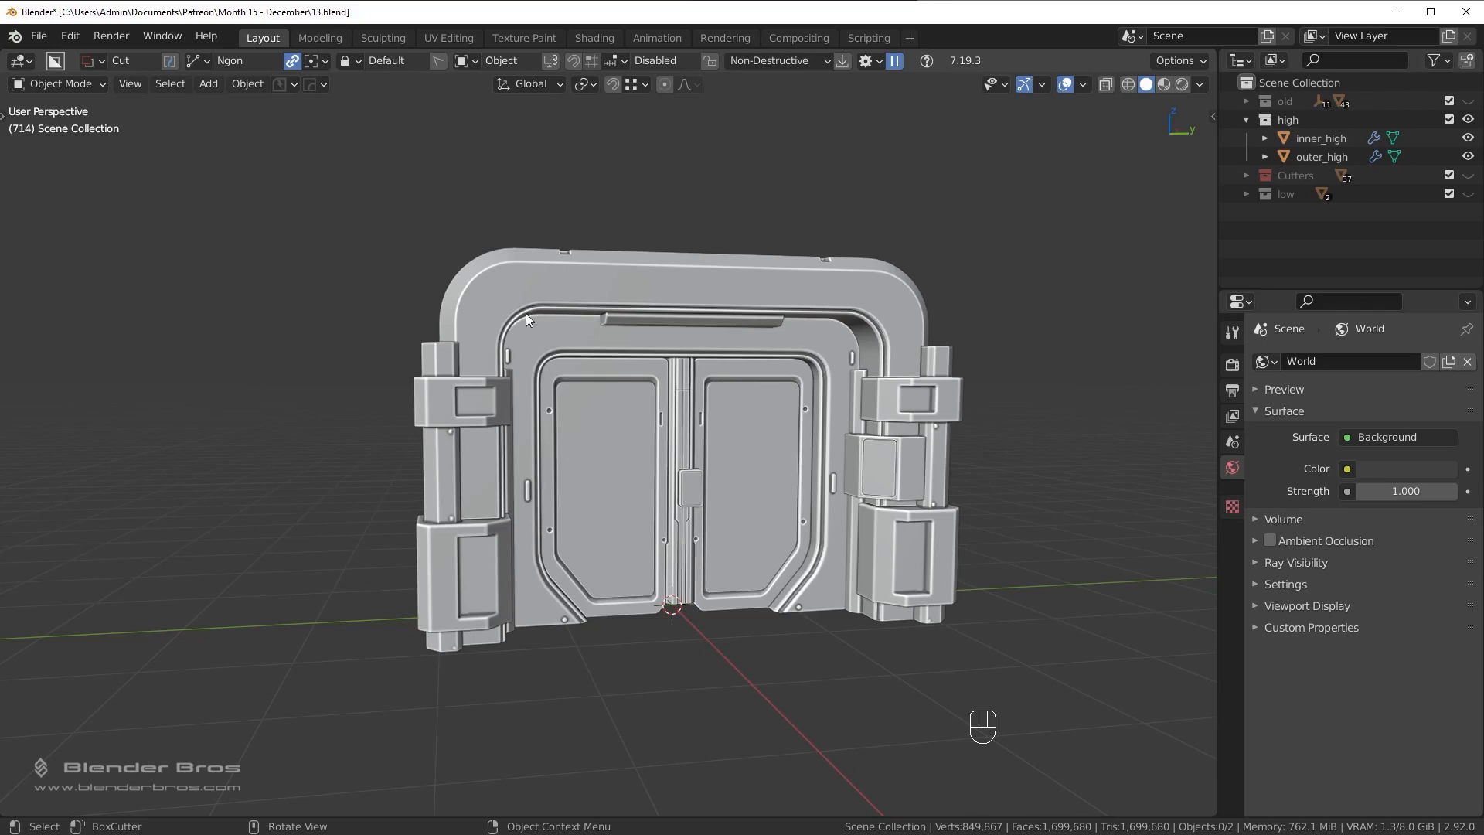
middle_drag(512, 355, 731, 441)
scroll(719, 502, up, 7)
scroll(693, 554, up, 4)
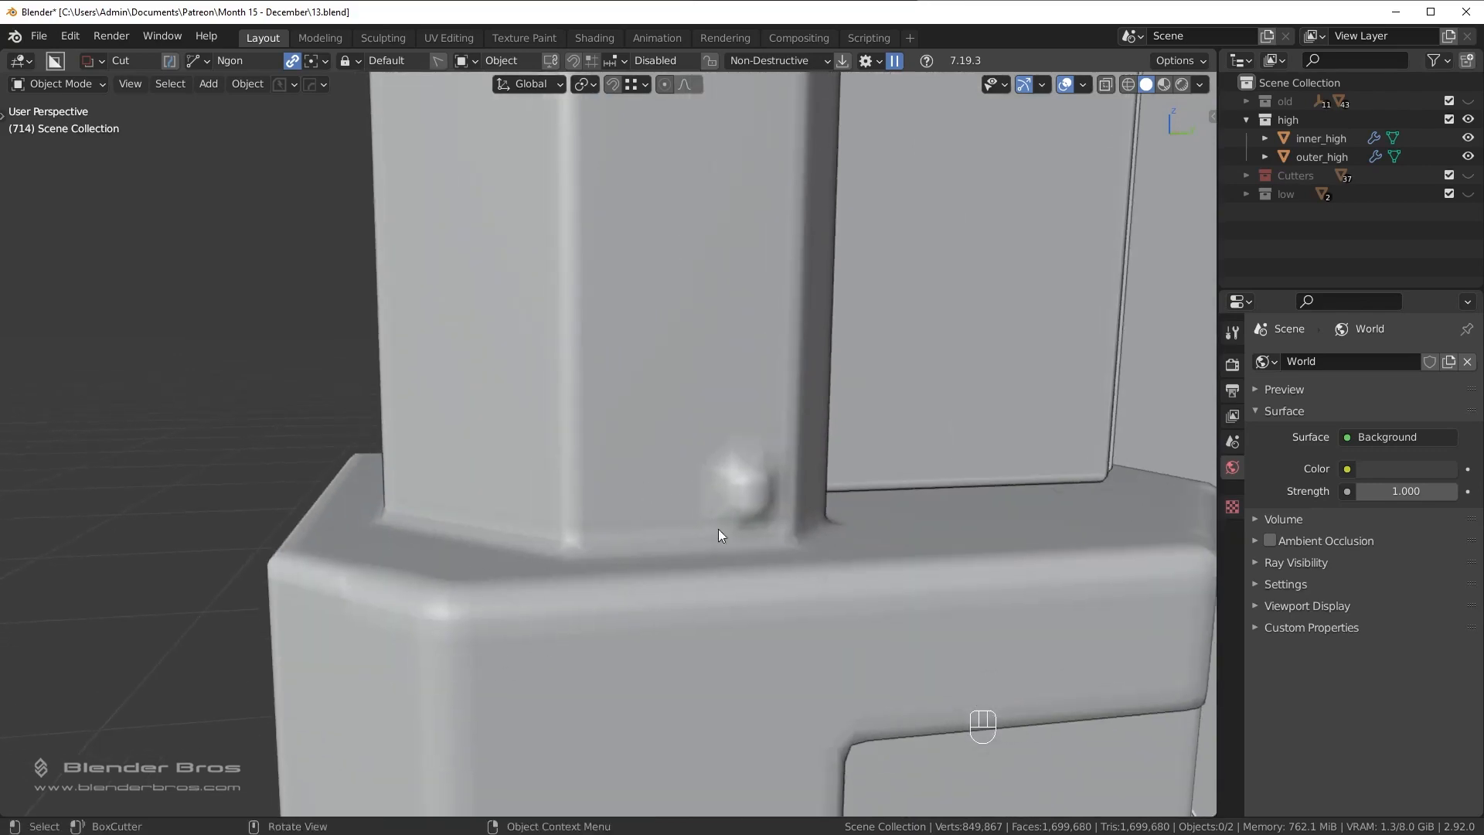
scroll(719, 531, down, 6)
shift+middle_drag(928, 514, 657, 487)
scroll(680, 504, up, 7)
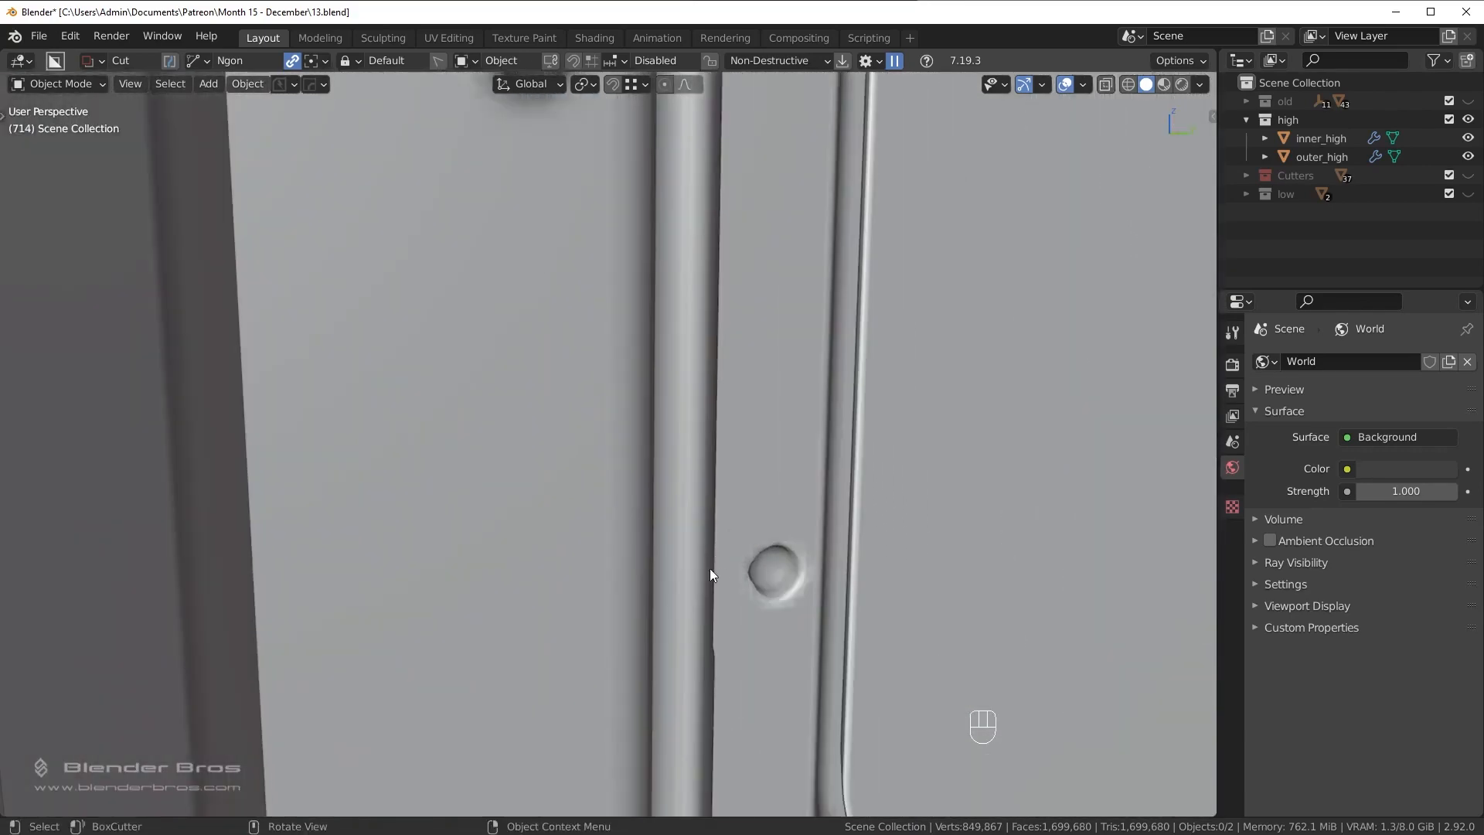
Examine the rounded pill-shaped detail and surrounding trim of the high-poly door, ending on the whole model.
shift+middle_drag(709, 568, 634, 348)
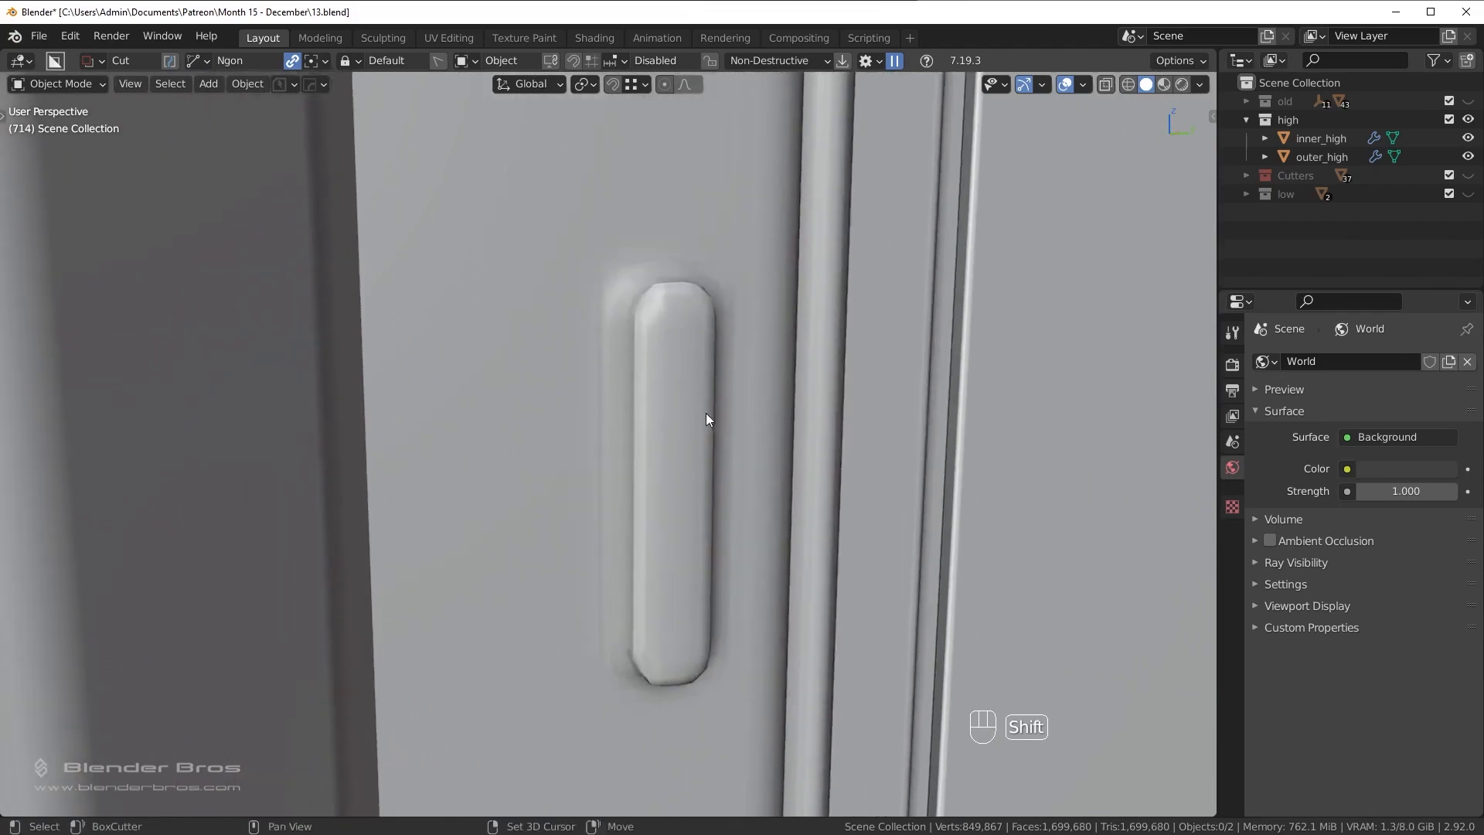
scroll(680, 426, down, 3)
scroll(623, 466, up, 4)
middle_drag(623, 465, 713, 534)
scroll(657, 541, down, 8)
scroll(659, 507, up, 4)
shift+middle_drag(879, 612, 749, 498)
scroll(659, 507, up, 6)
scroll(679, 568, down, 10)
scroll(739, 509, down, 3)
scroll(771, 537, up, 3)
scroll(749, 514, down, 1)
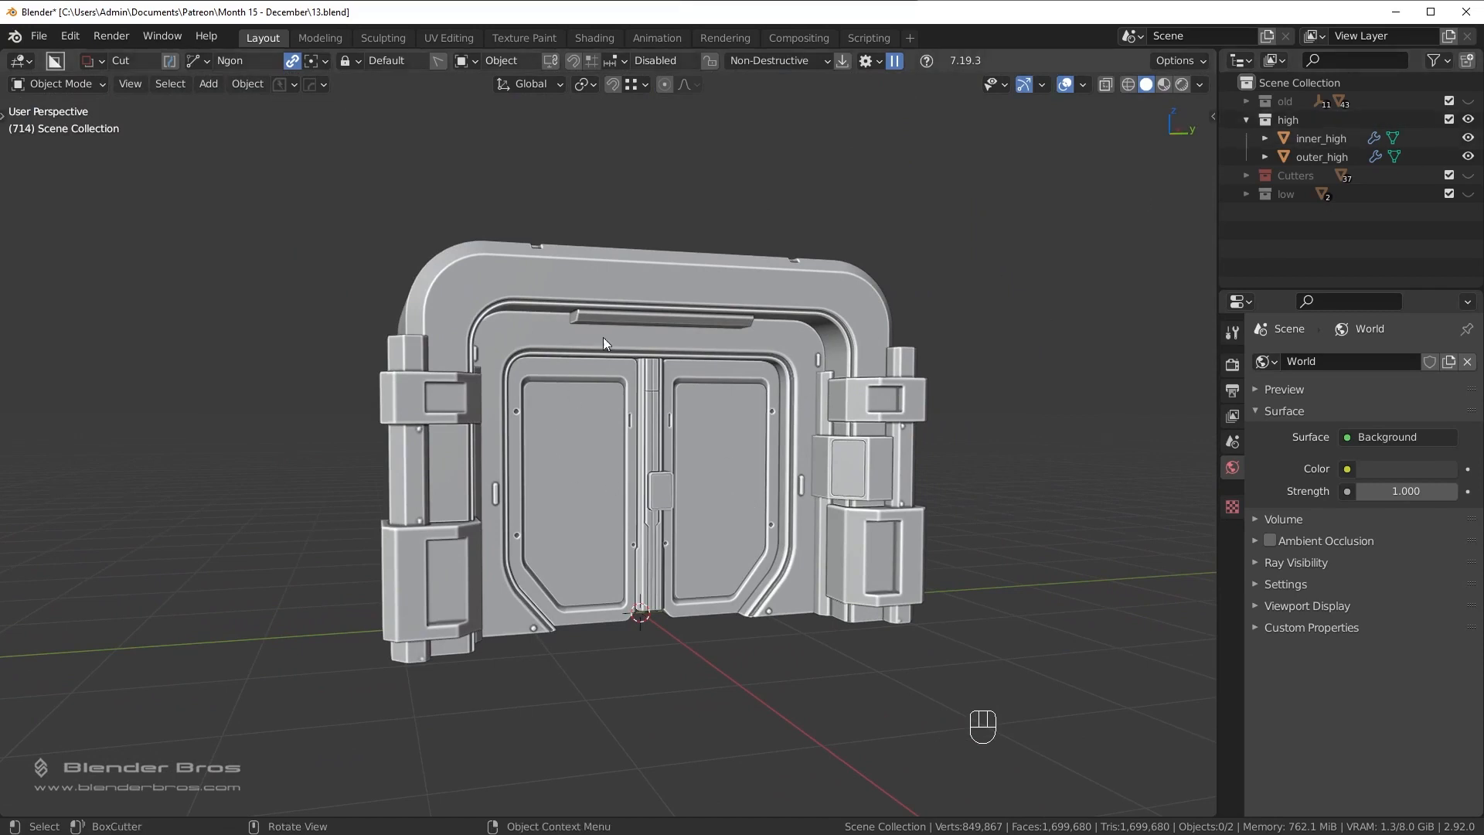
Hide the high collection, show the old collection, and examine the tight bevels on its left clamp and pillar.
click(1473, 119)
click(1469, 101)
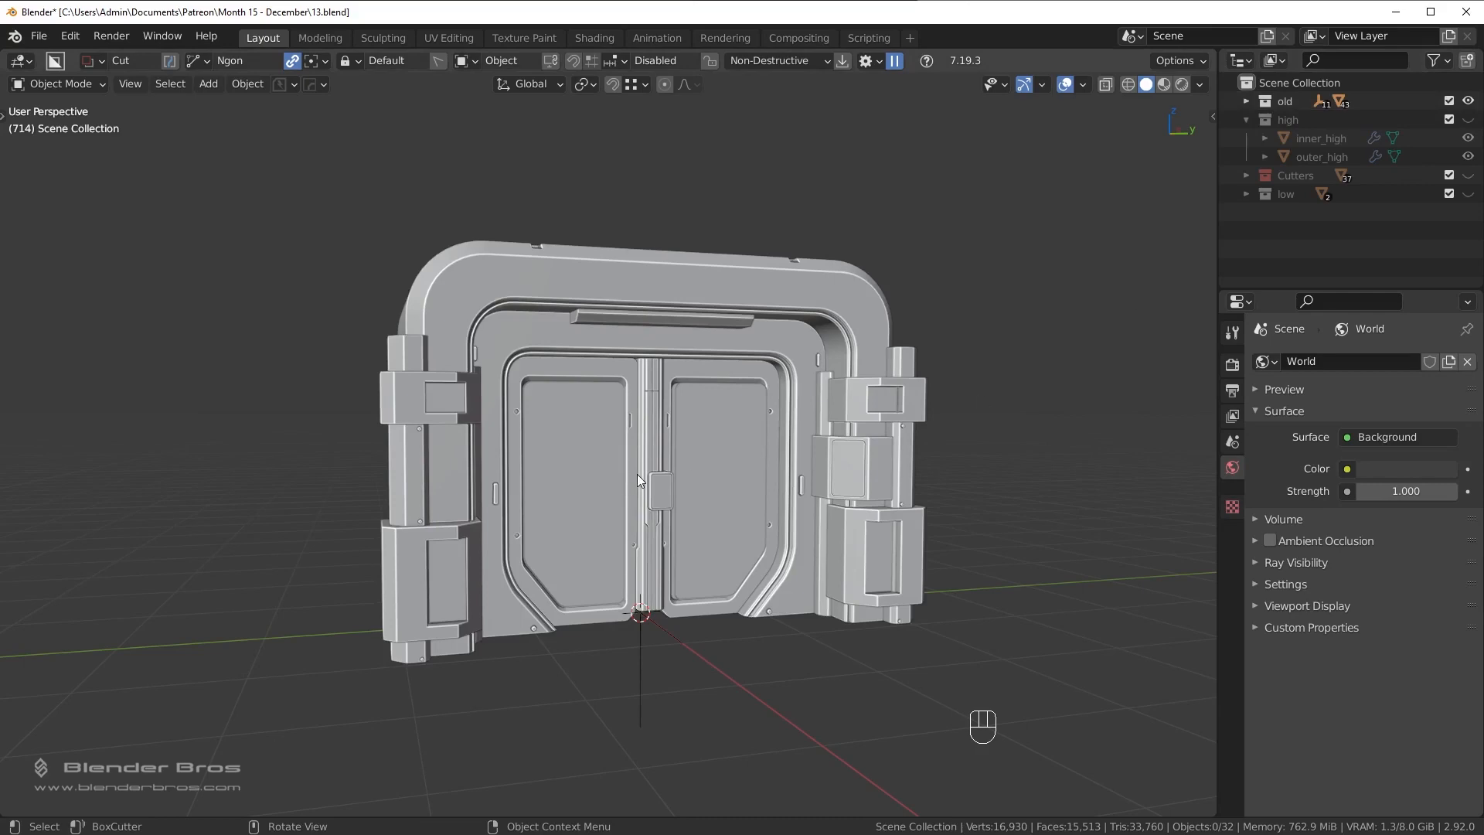
scroll(591, 523, up, 8)
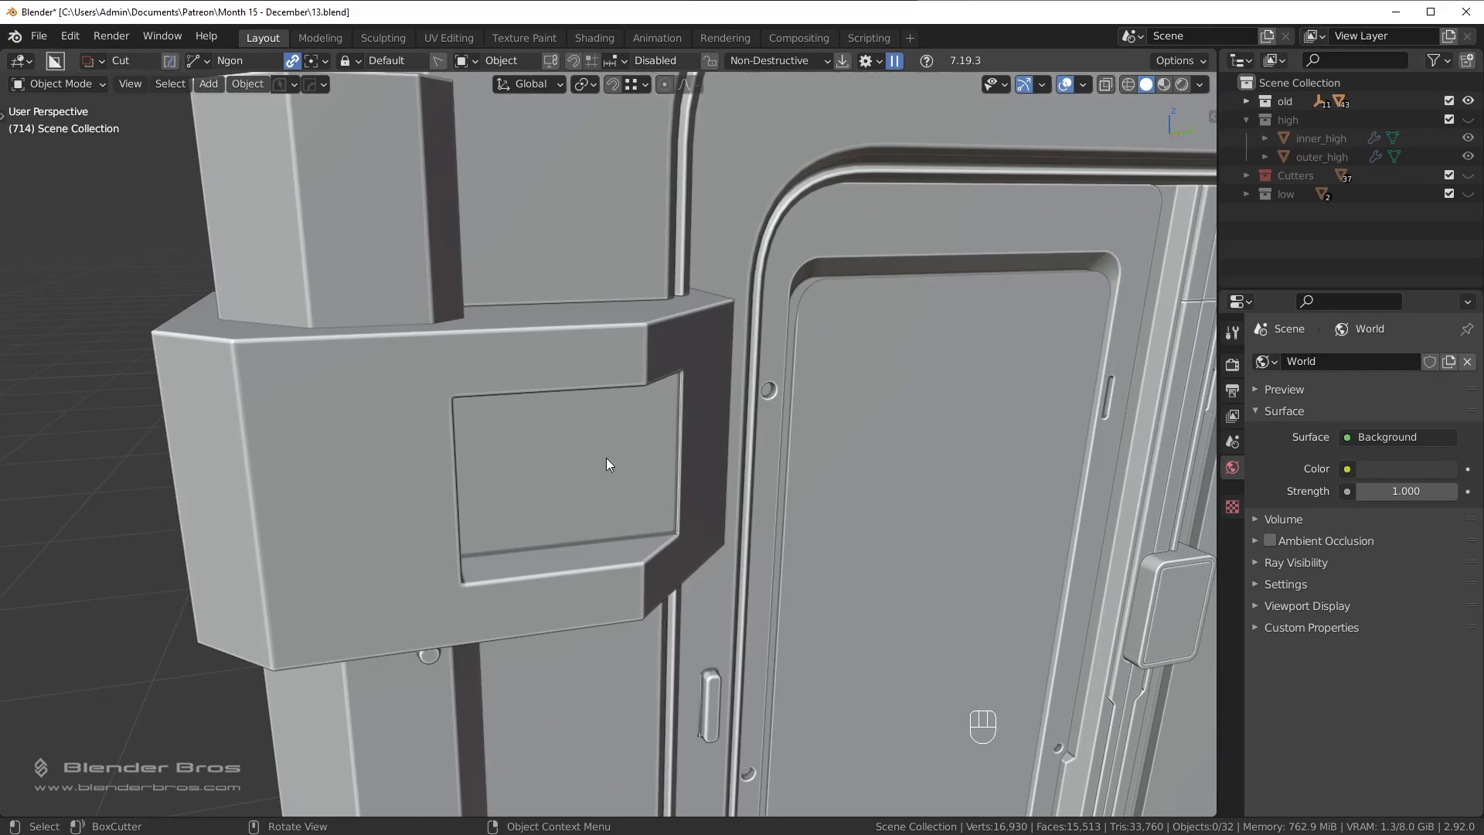
middle_drag(606, 459, 535, 420)
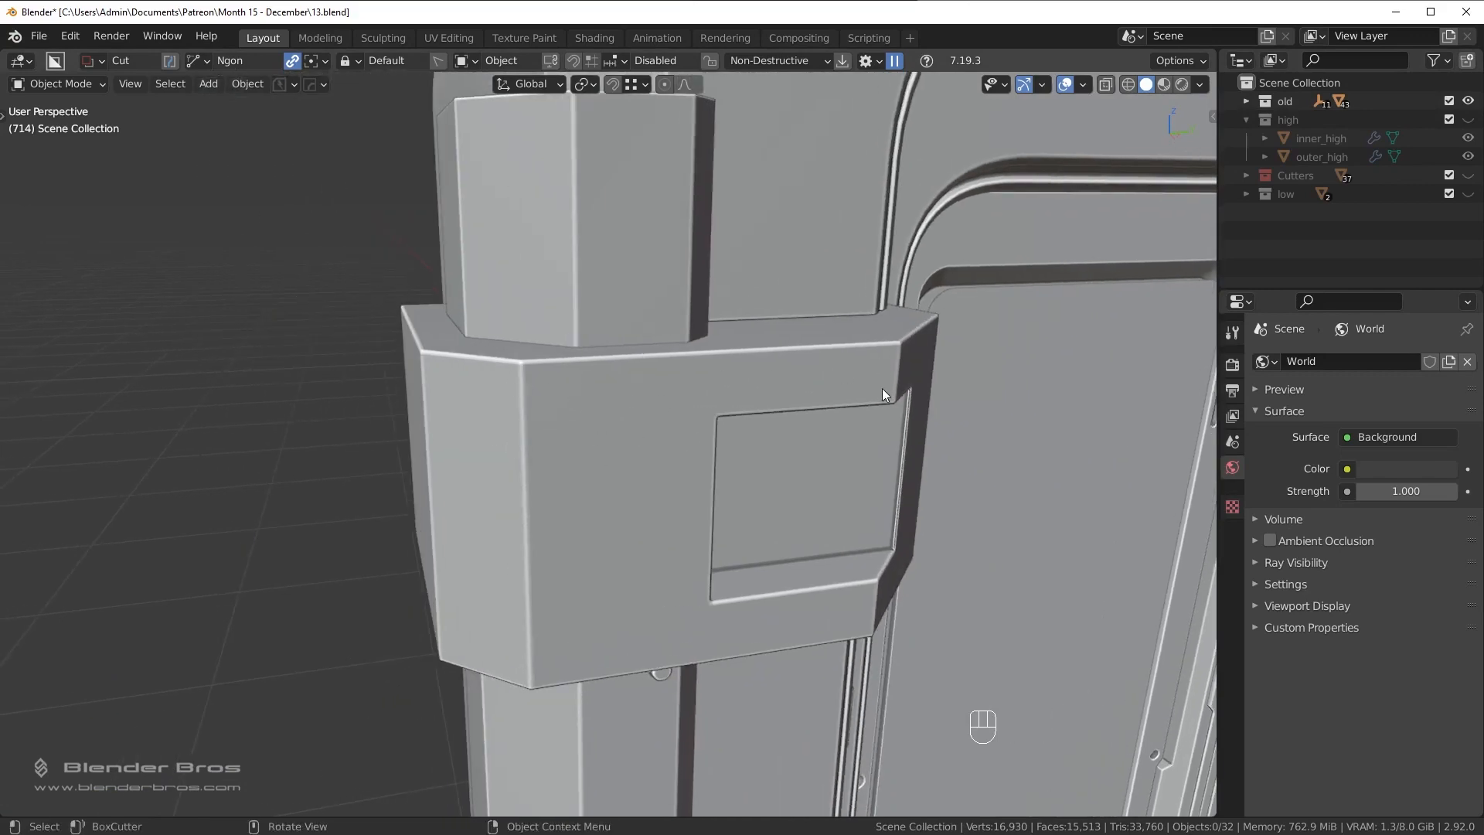
middle_drag(702, 540, 734, 313)
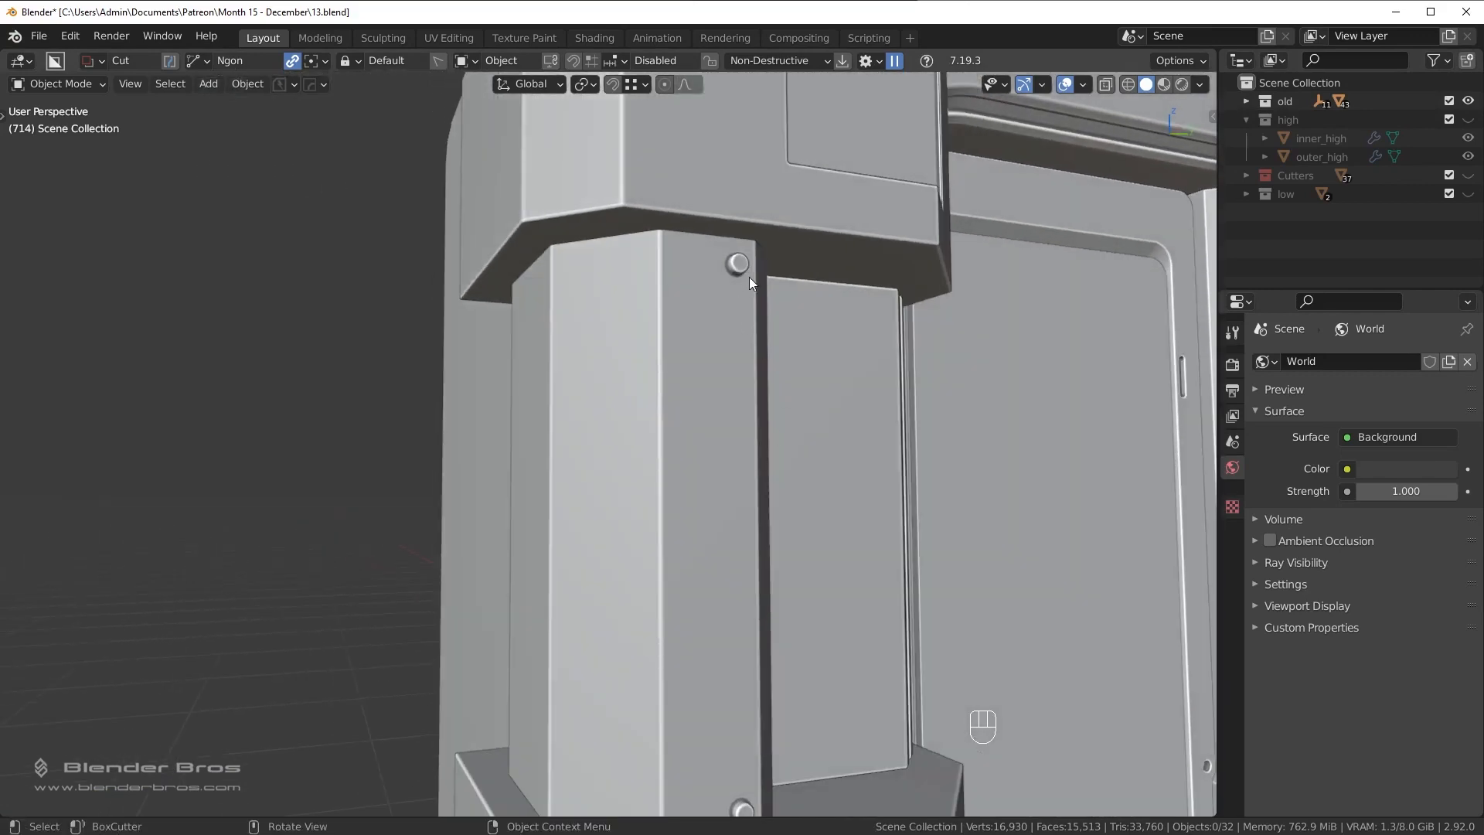
middle_drag(806, 377, 813, 406)
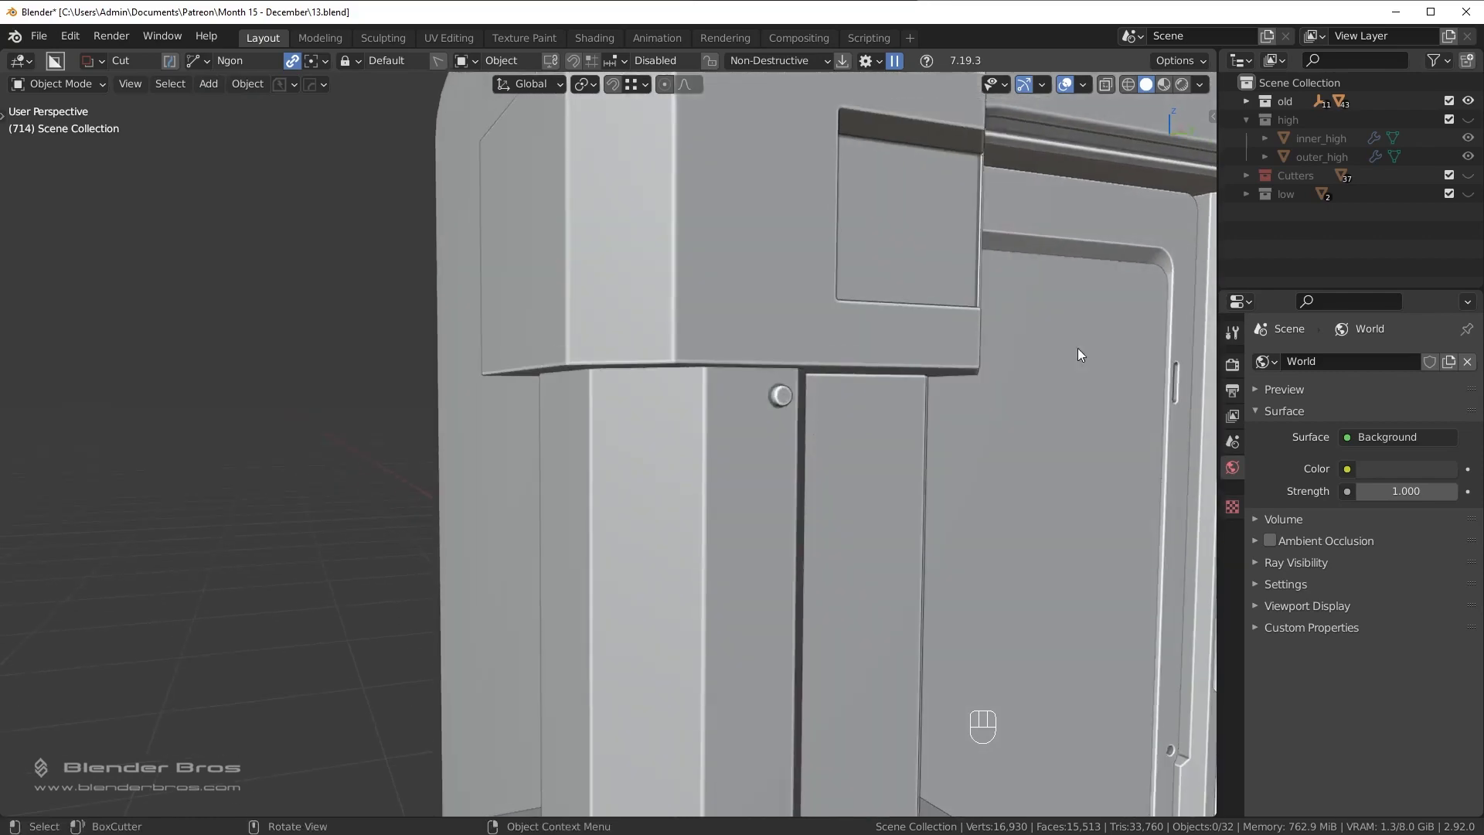
scroll(951, 363, down, 8)
middle_drag(946, 451, 892, 456)
scroll(918, 458, down, 1)
shift+middle_drag(1036, 495, 928, 452)
Compare the high and old collections by toggling their visibility, ending with only old shown.
click(1468, 102)
click(1468, 120)
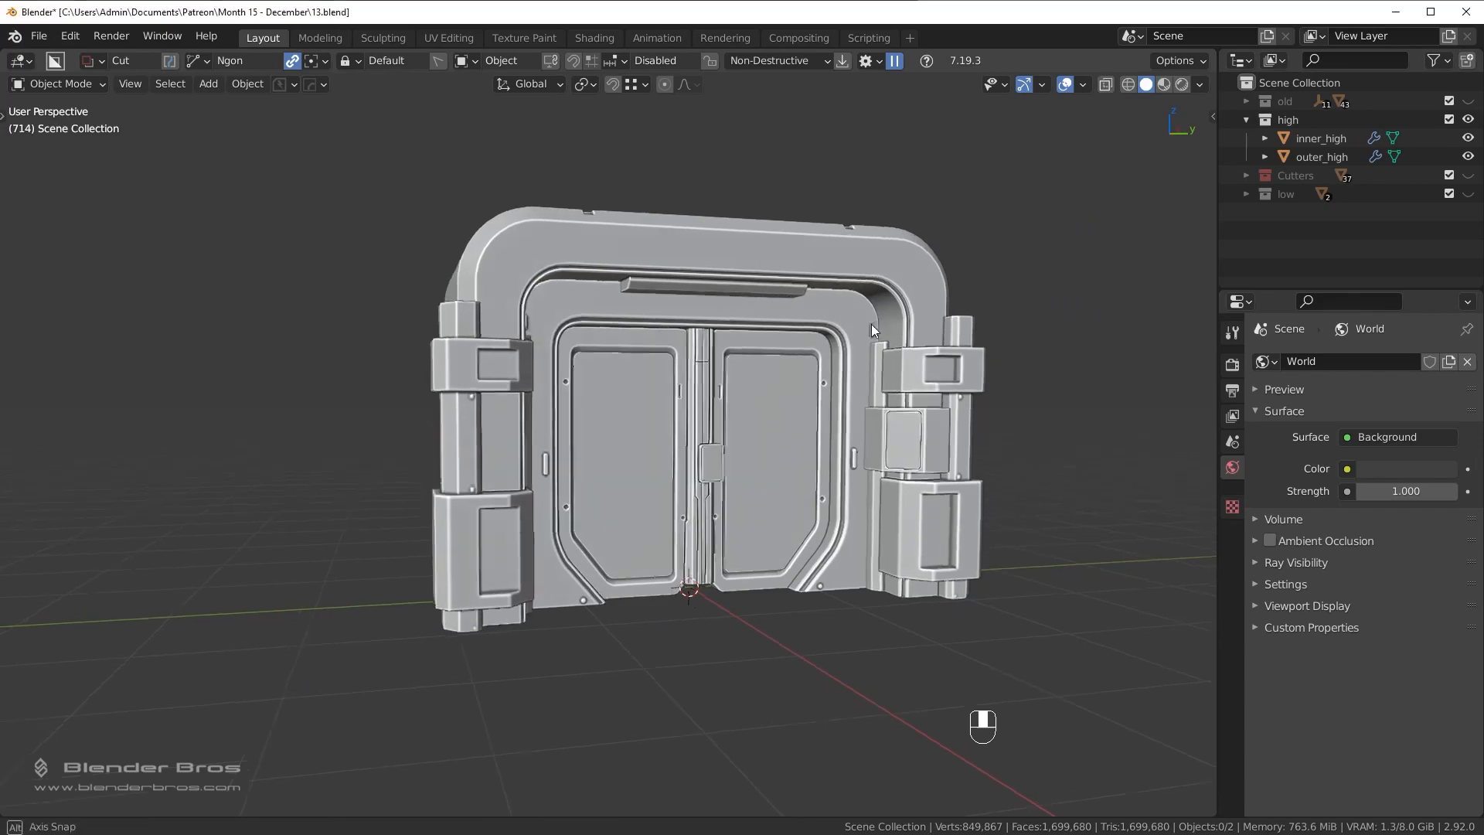
click(1468, 119)
click(1467, 101)
scroll(672, 350, up, 6)
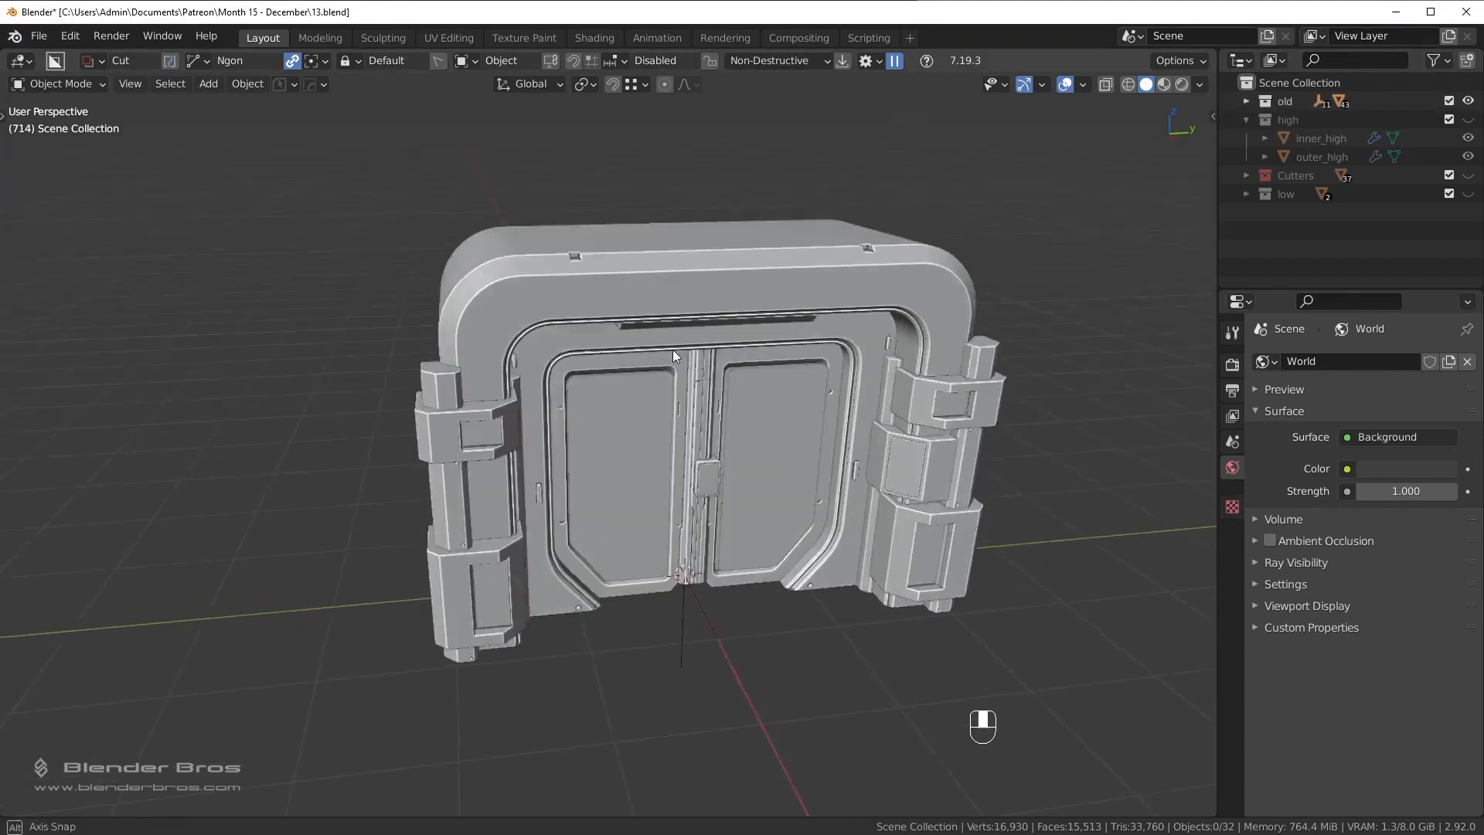
Try widening the Bevel modifier on the upper left clamp to about 0.04 m.
middle_drag(558, 443, 680, 348)
click(712, 239)
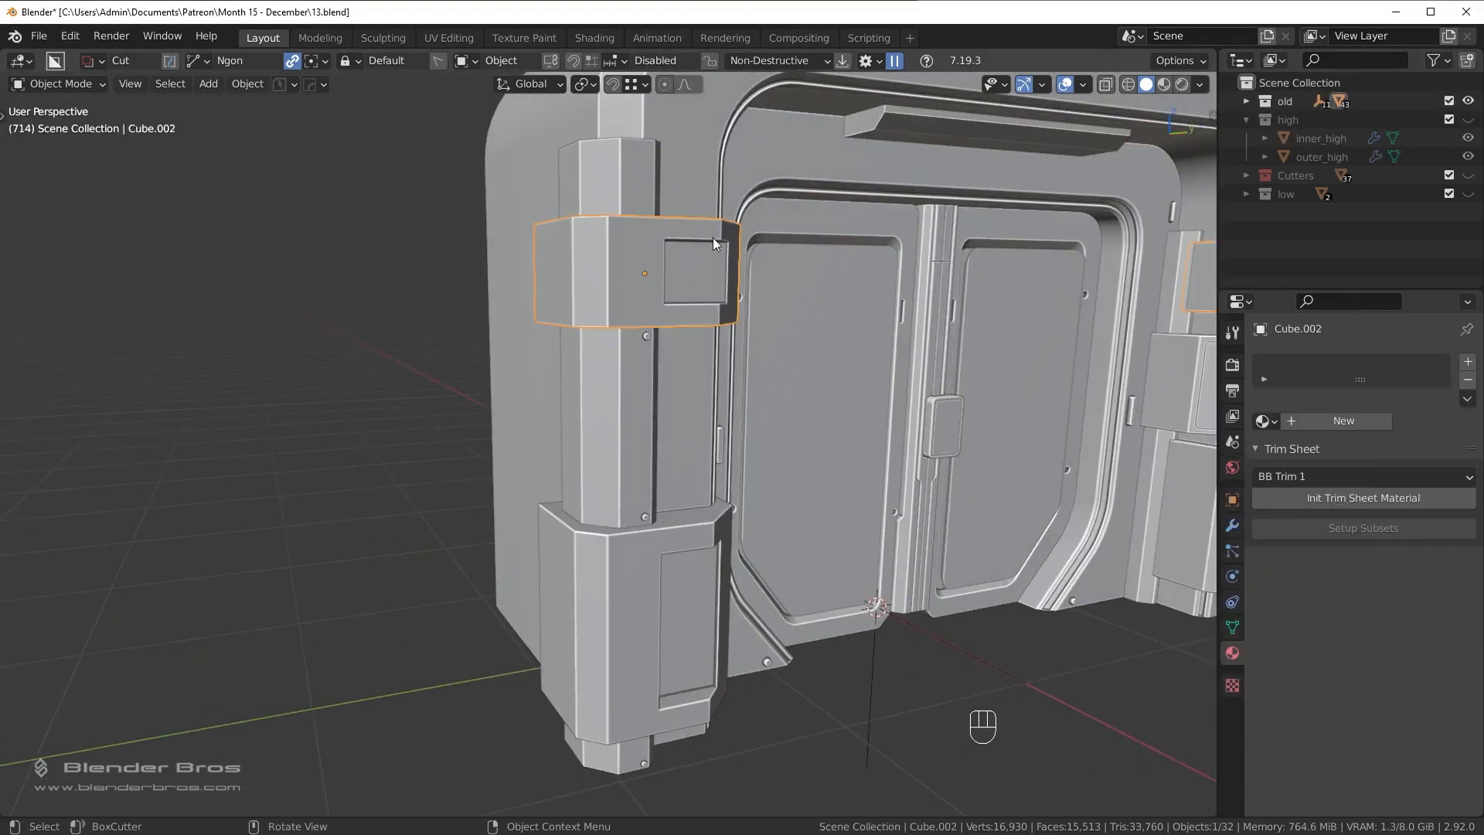
click(1233, 525)
middle_drag(1194, 498, 675, 383)
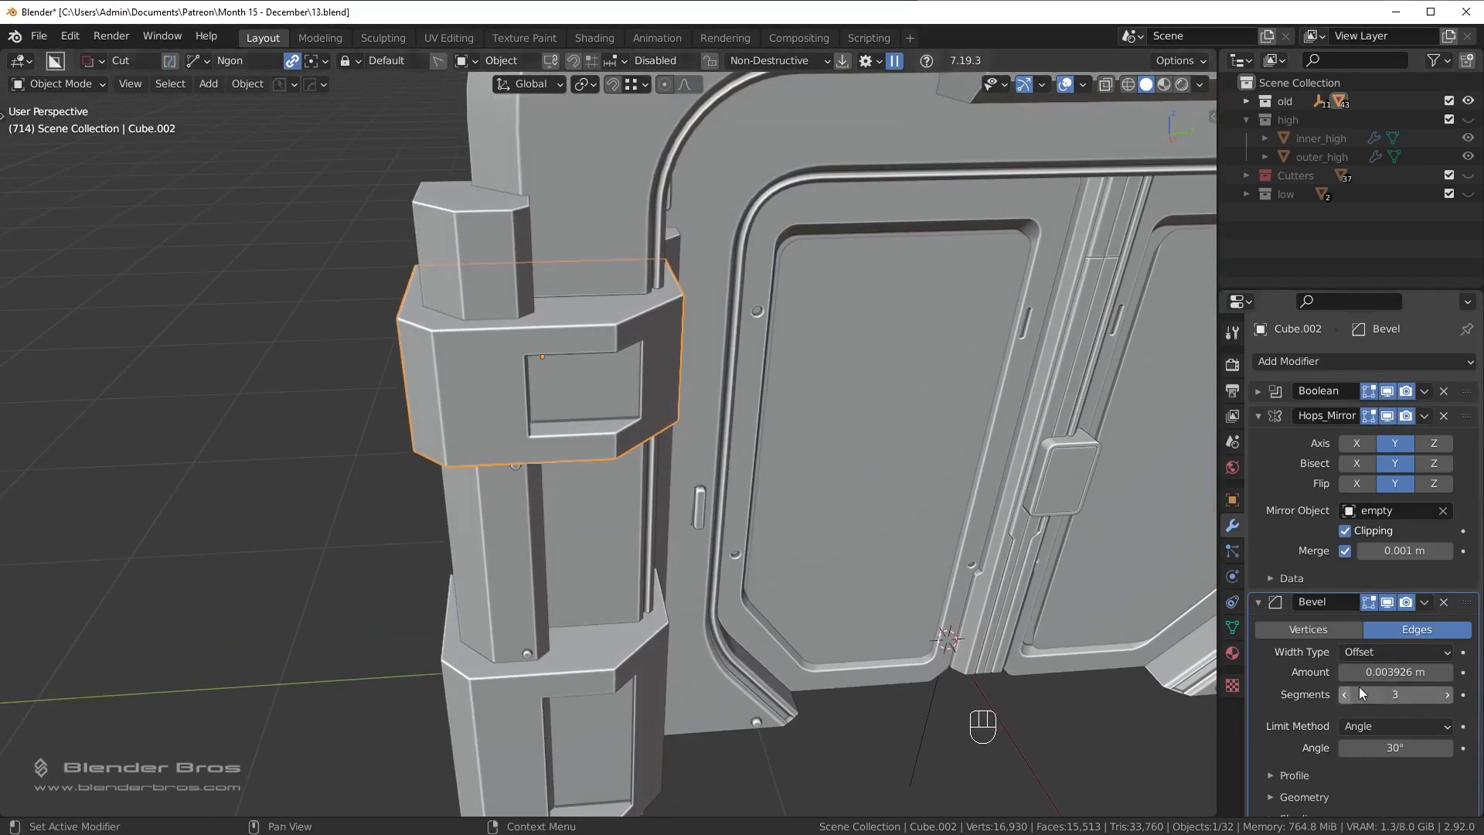
middle_drag(764, 377, 748, 456)
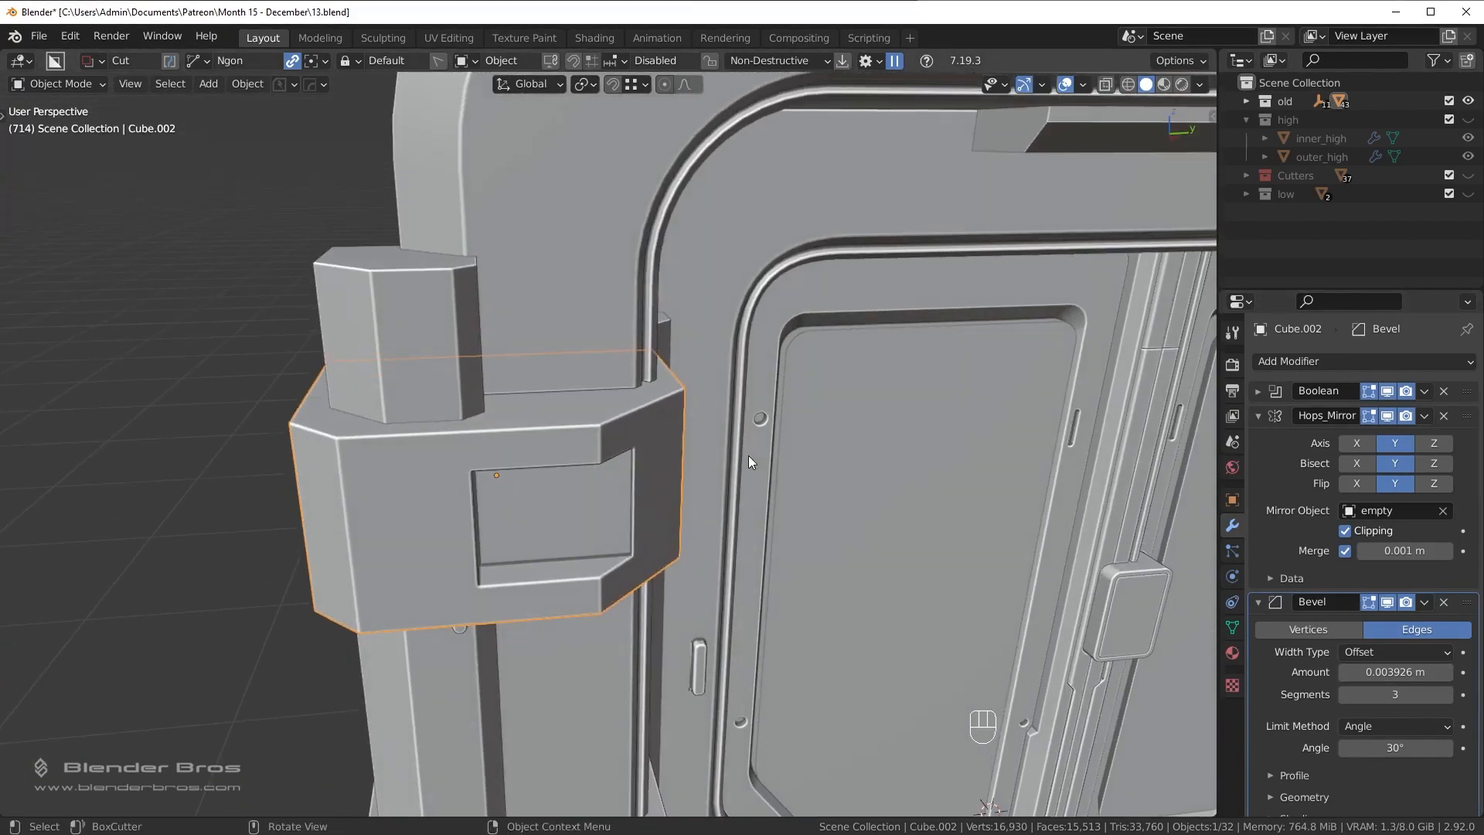
key(q)
click(740, 470)
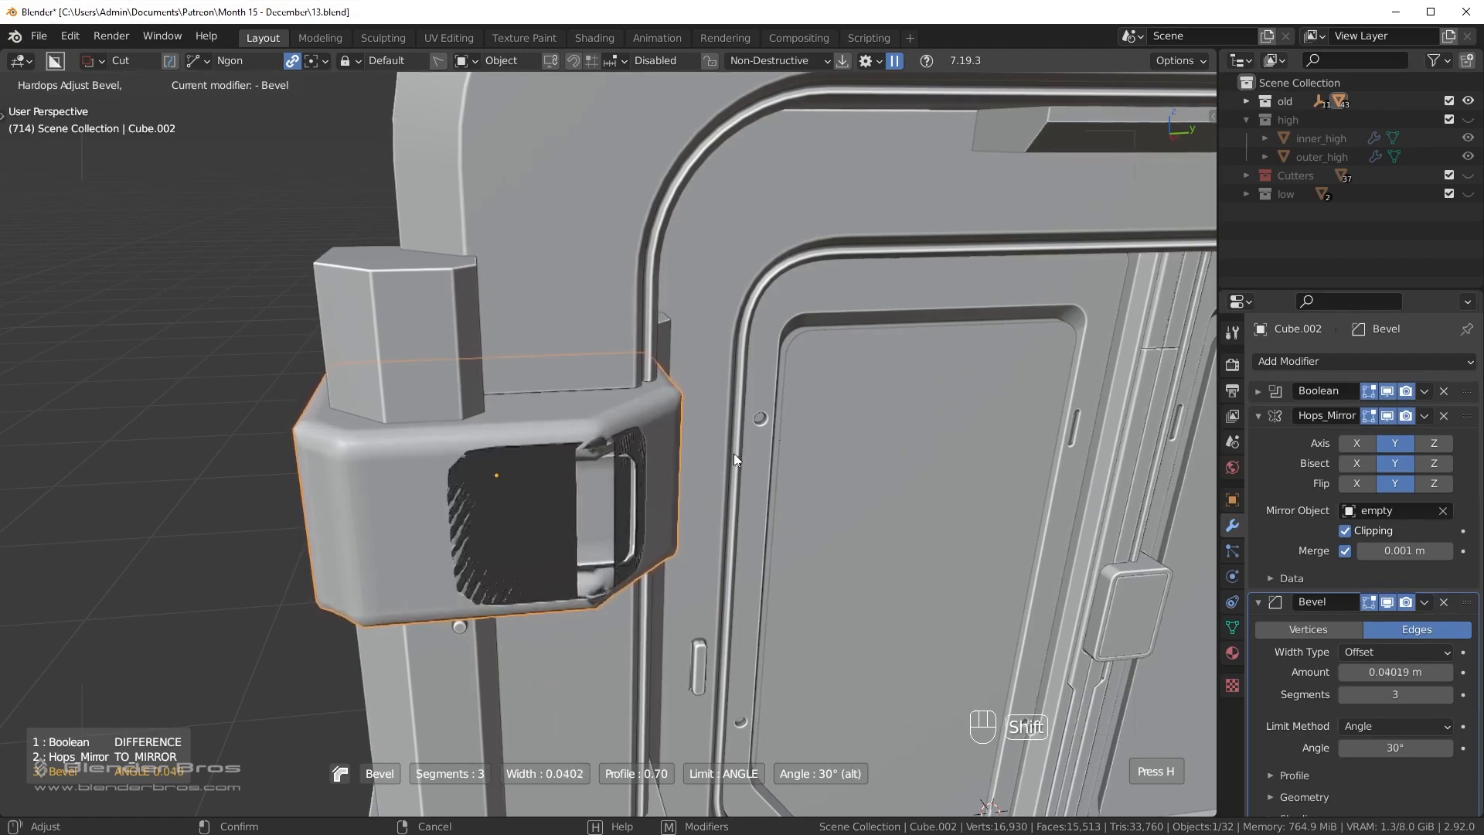
click(680, 464)
shift+middle_drag(725, 467, 672, 471)
Try widening the bevel on the left door panel to about 0.007 m while checking its round hole.
scroll(623, 436, up, 4)
click(578, 405)
middle_drag(578, 405, 618, 349)
scroll(650, 350, up, 2)
key(q)
click(712, 351)
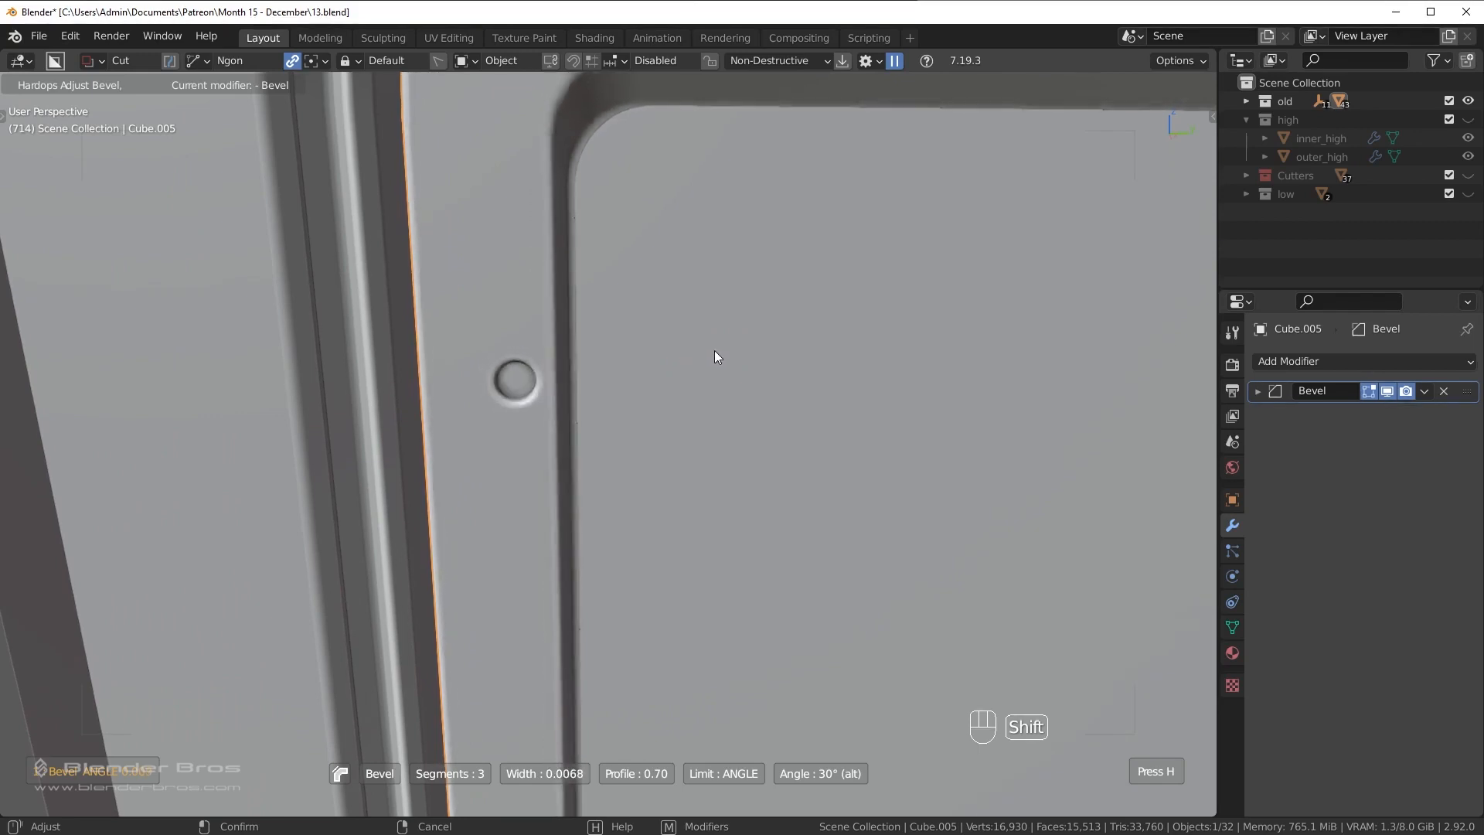
right_click(671, 355)
Test a bevel width of about 0.01 m around the left door panel's hole with a temporary wireframe overlay.
scroll(598, 388, up, 5)
key(alt+v)
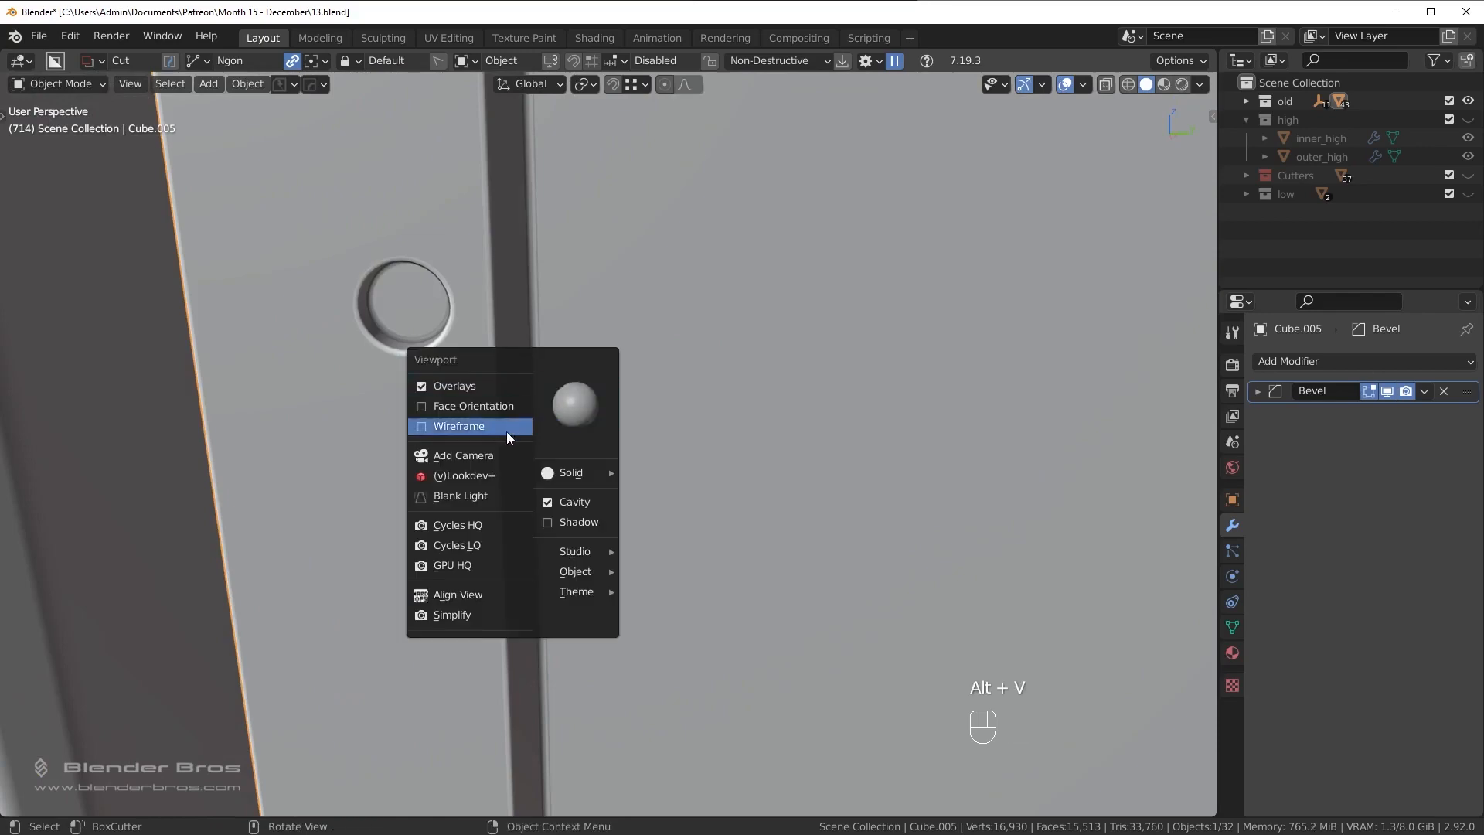
click(507, 432)
key(q)
click(595, 349)
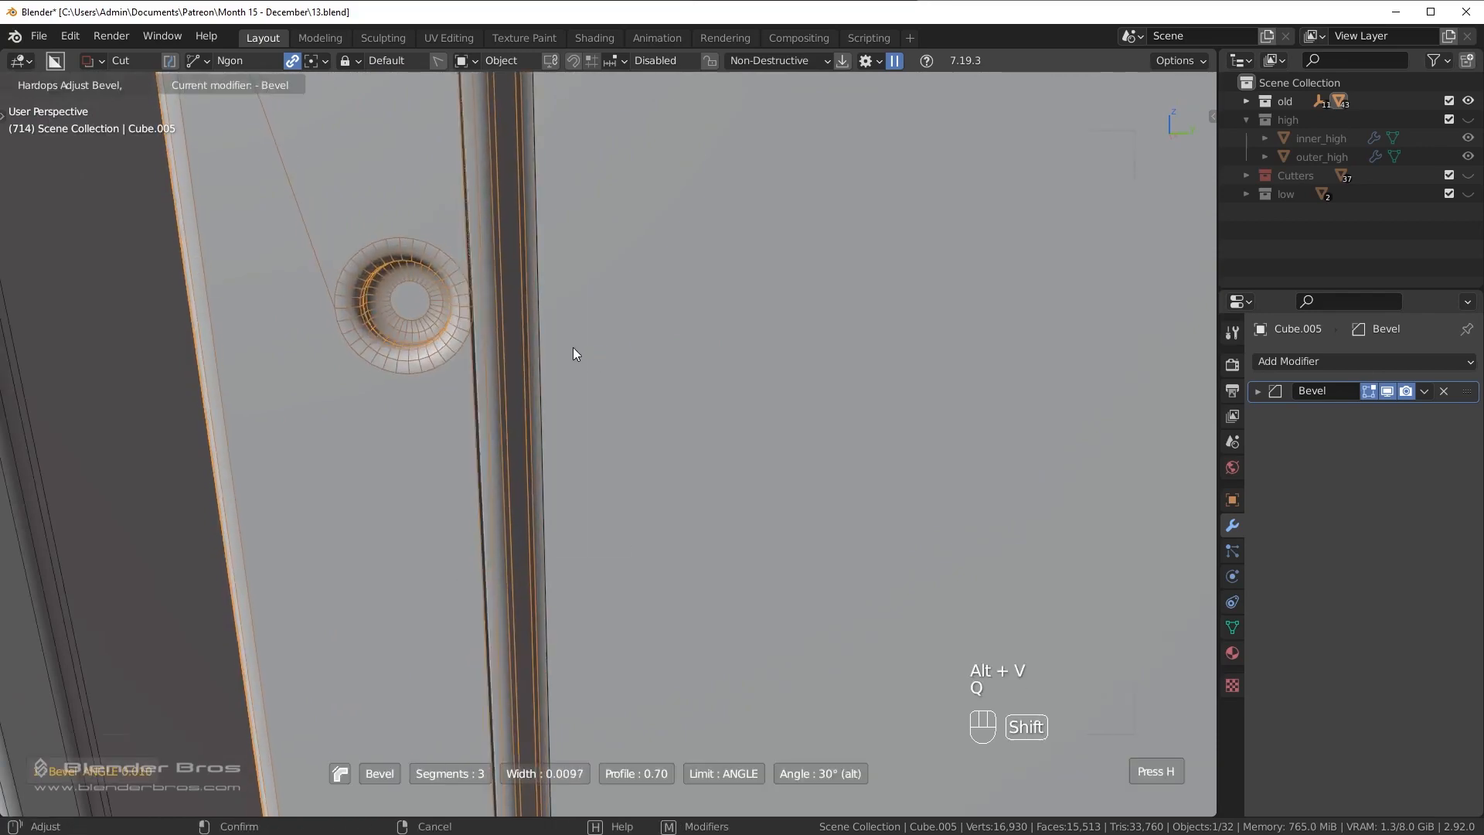
click(582, 348)
scroll(586, 351, down, 4)
key(alt+v)
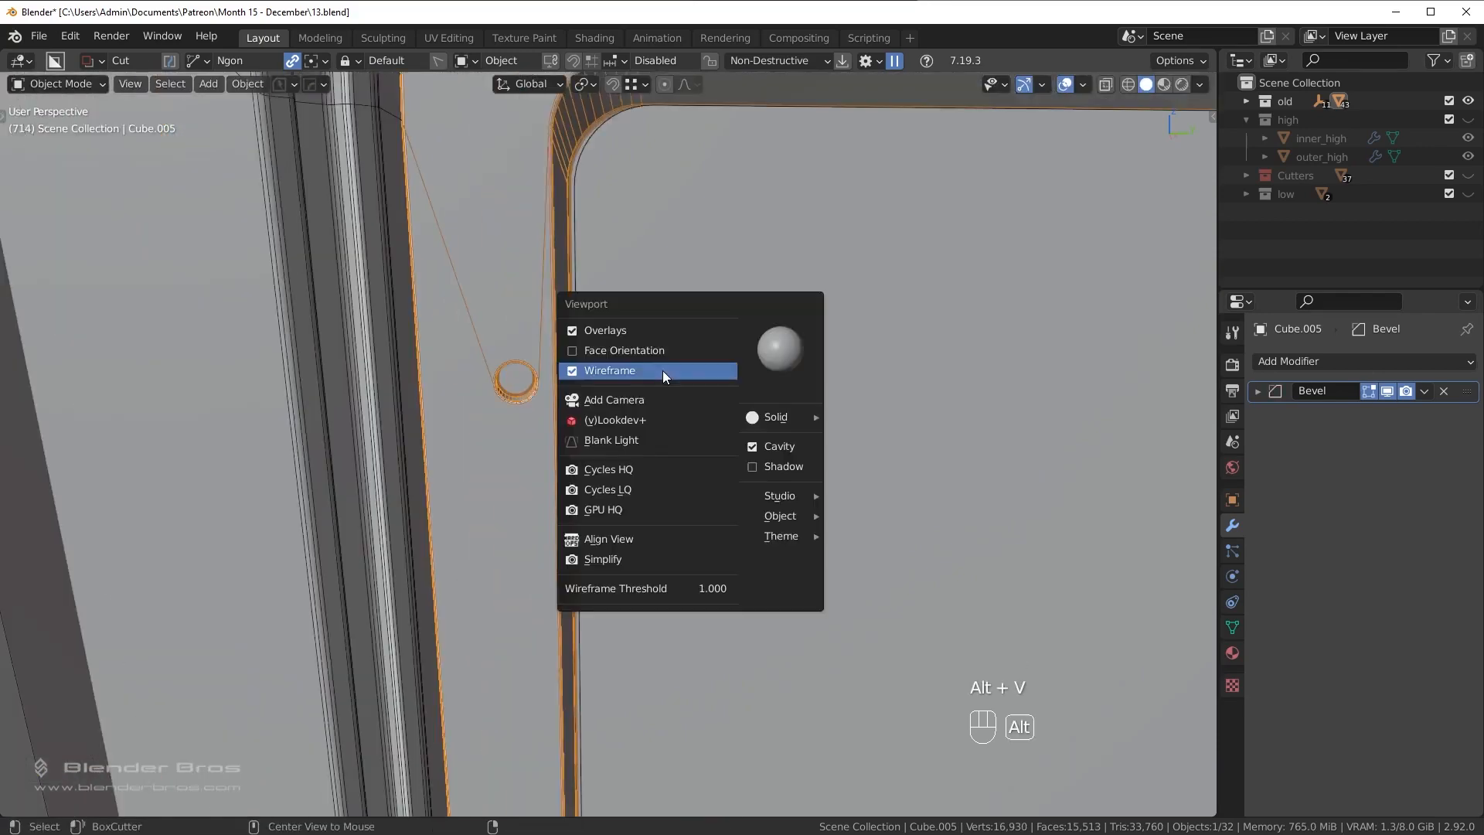
click(662, 370)
scroll(719, 368, down, 4)
scroll(739, 368, down, 8)
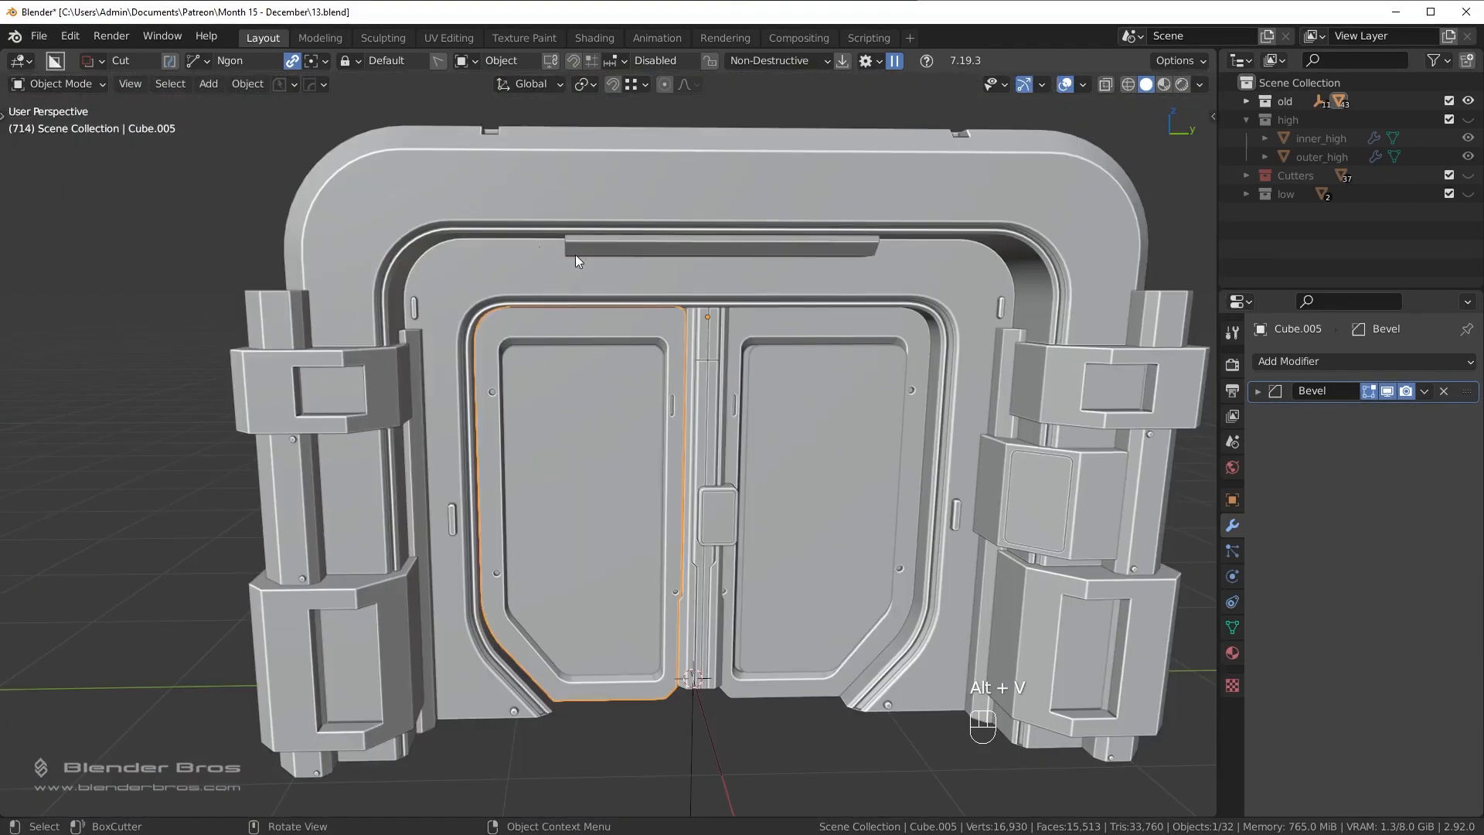
middle_drag(577, 255, 748, 346)
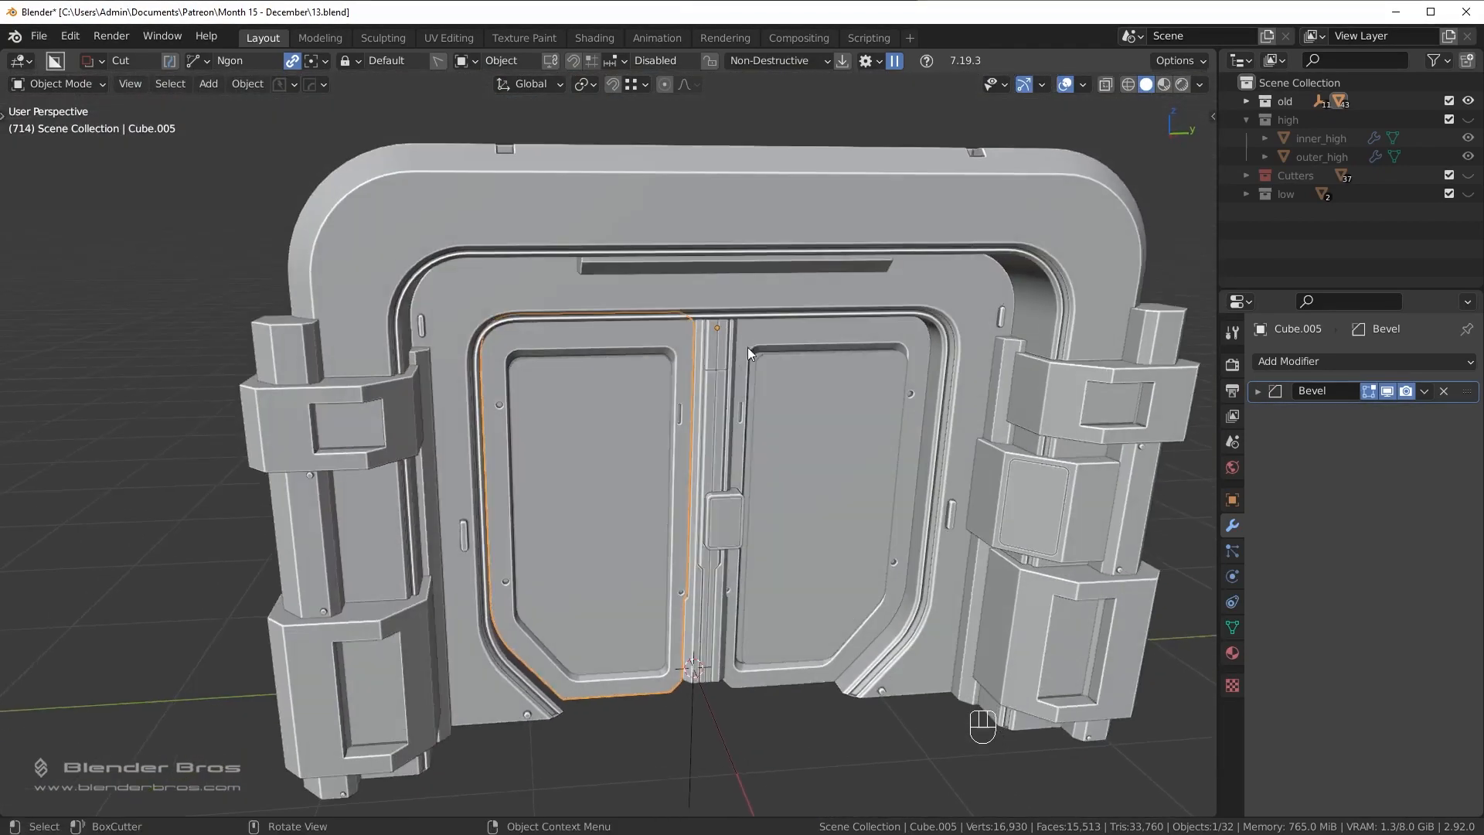
key(q)
click(791, 360)
click(761, 353)
Try widening the outer arch frame's bevel to about 0.02 m.
click(720, 224)
middle_drag(720, 232, 773, 348)
scroll(773, 349, up, 4)
key(q)
key(q)
click(773, 347)
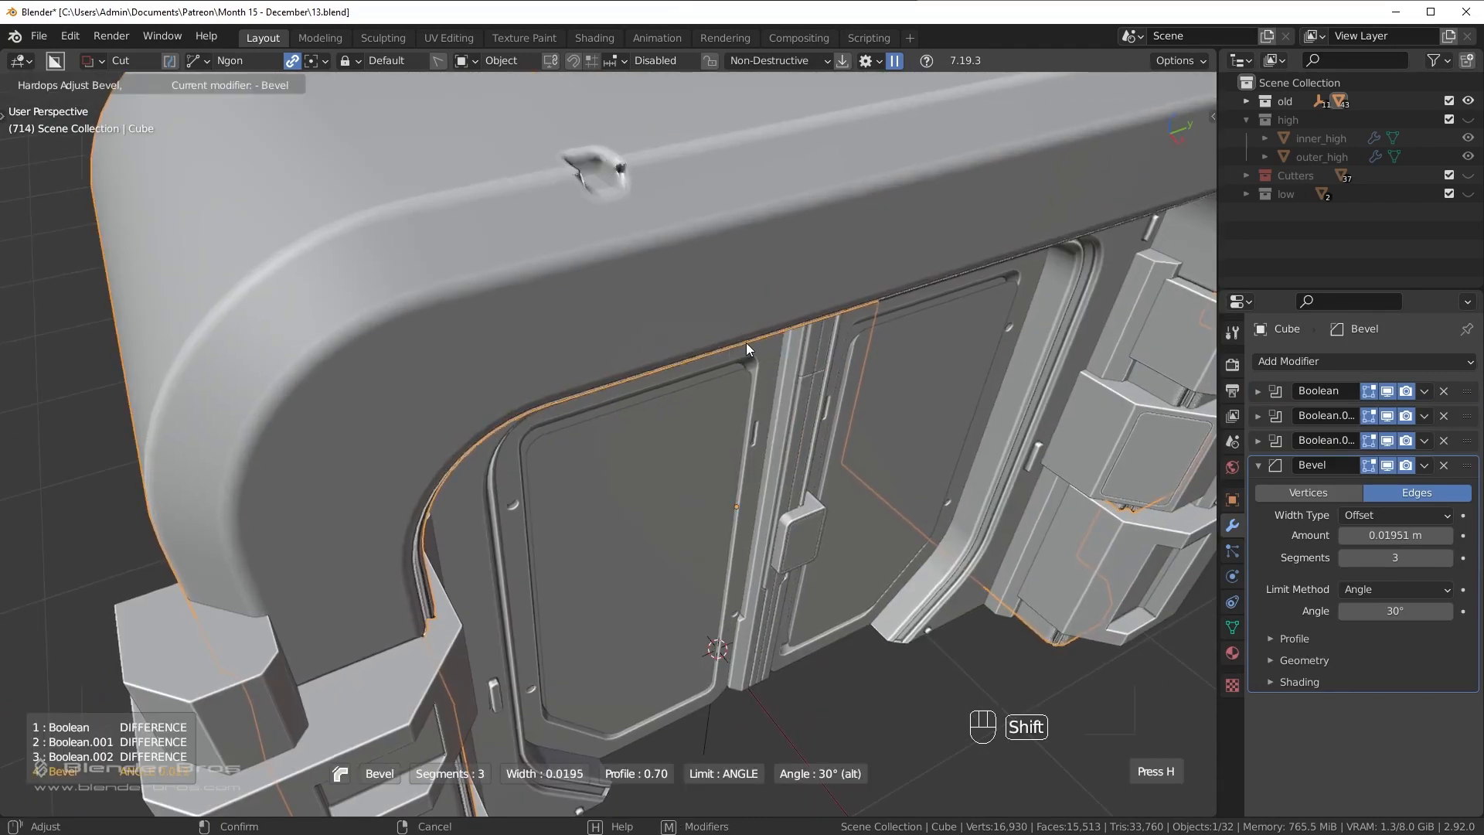
right_click(752, 357)
Try widening the left door panel's bevel to about 0.015 m.
middle_drag(769, 417, 736, 349)
scroll(696, 325, down, 5)
middle_drag(661, 281, 694, 364)
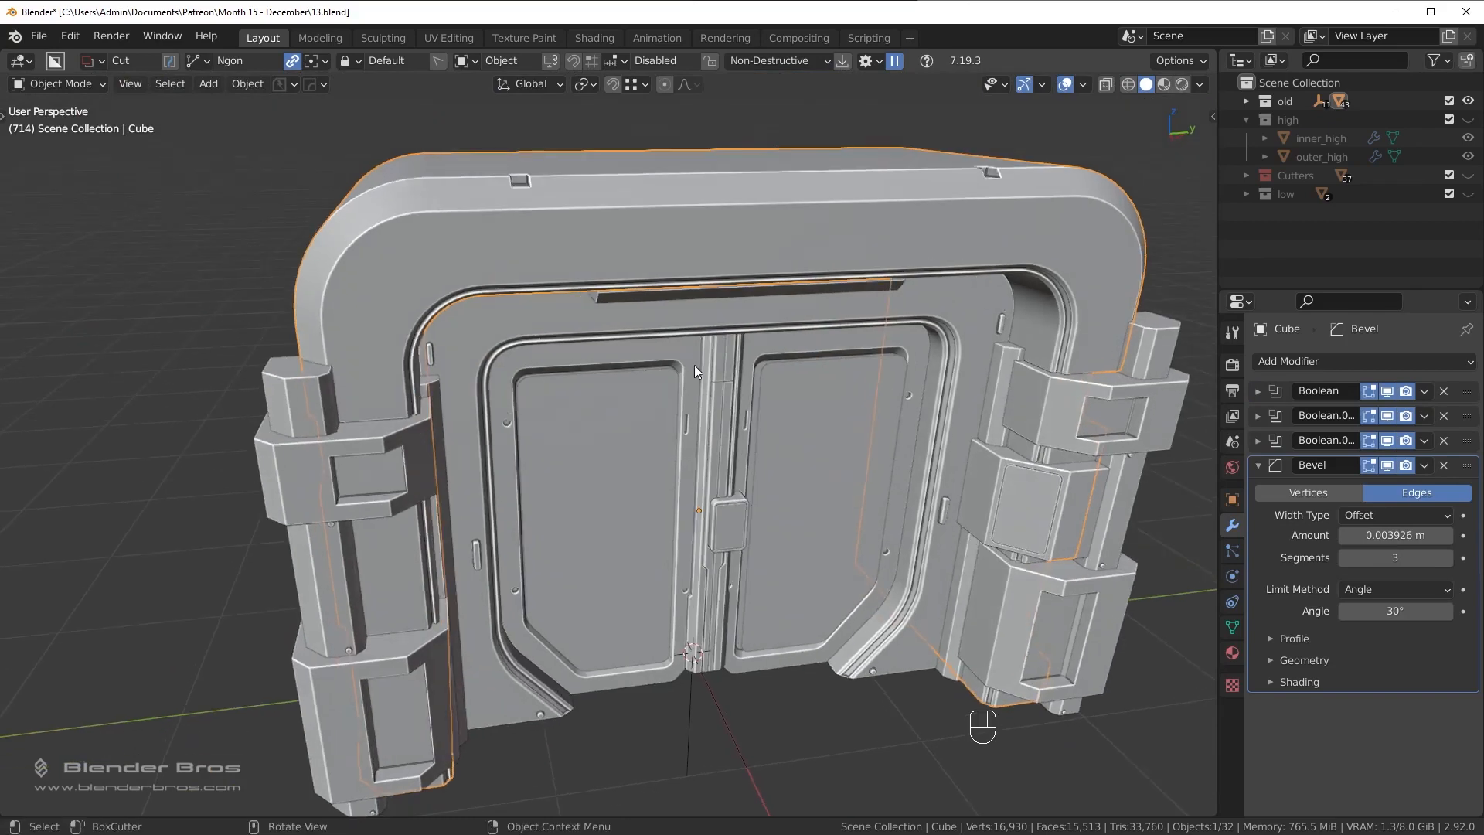
scroll(688, 332, up, 5)
click(796, 292)
key(q)
click(848, 294)
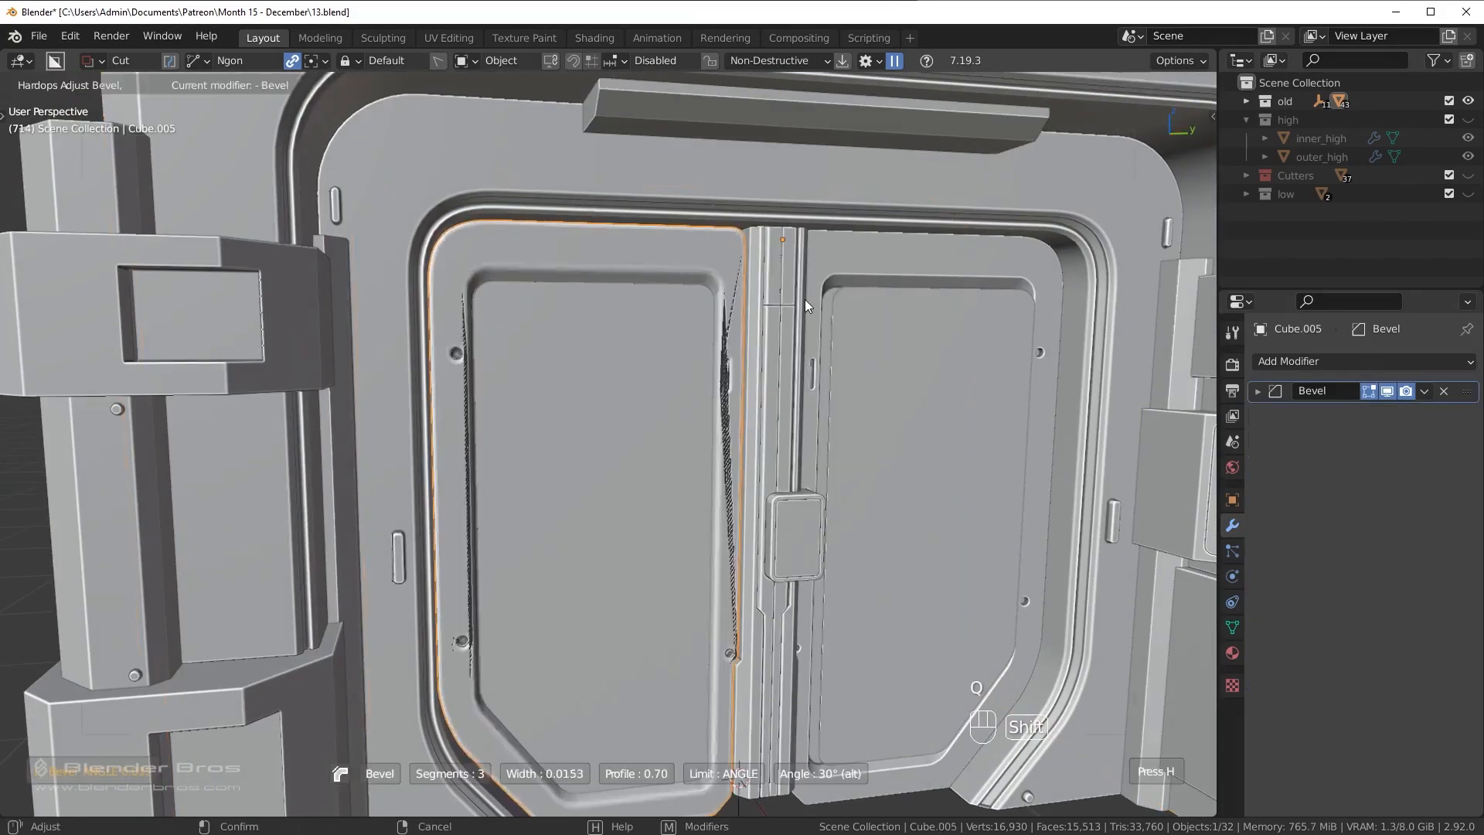
click(821, 305)
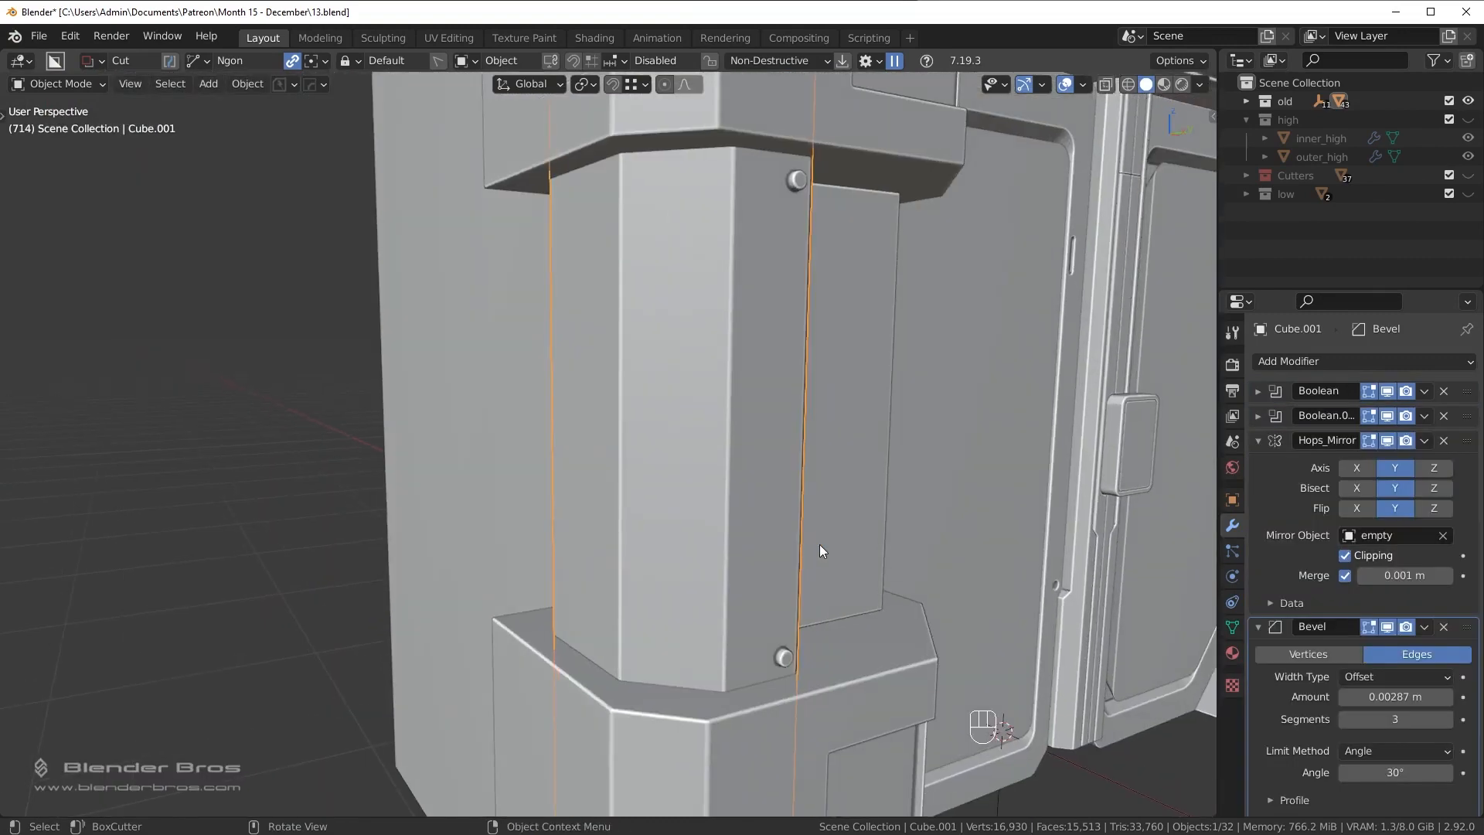
Try adjusting the bevel width on the left vertical pillar.
key(q)
shift+click(819, 544)
click(823, 540)
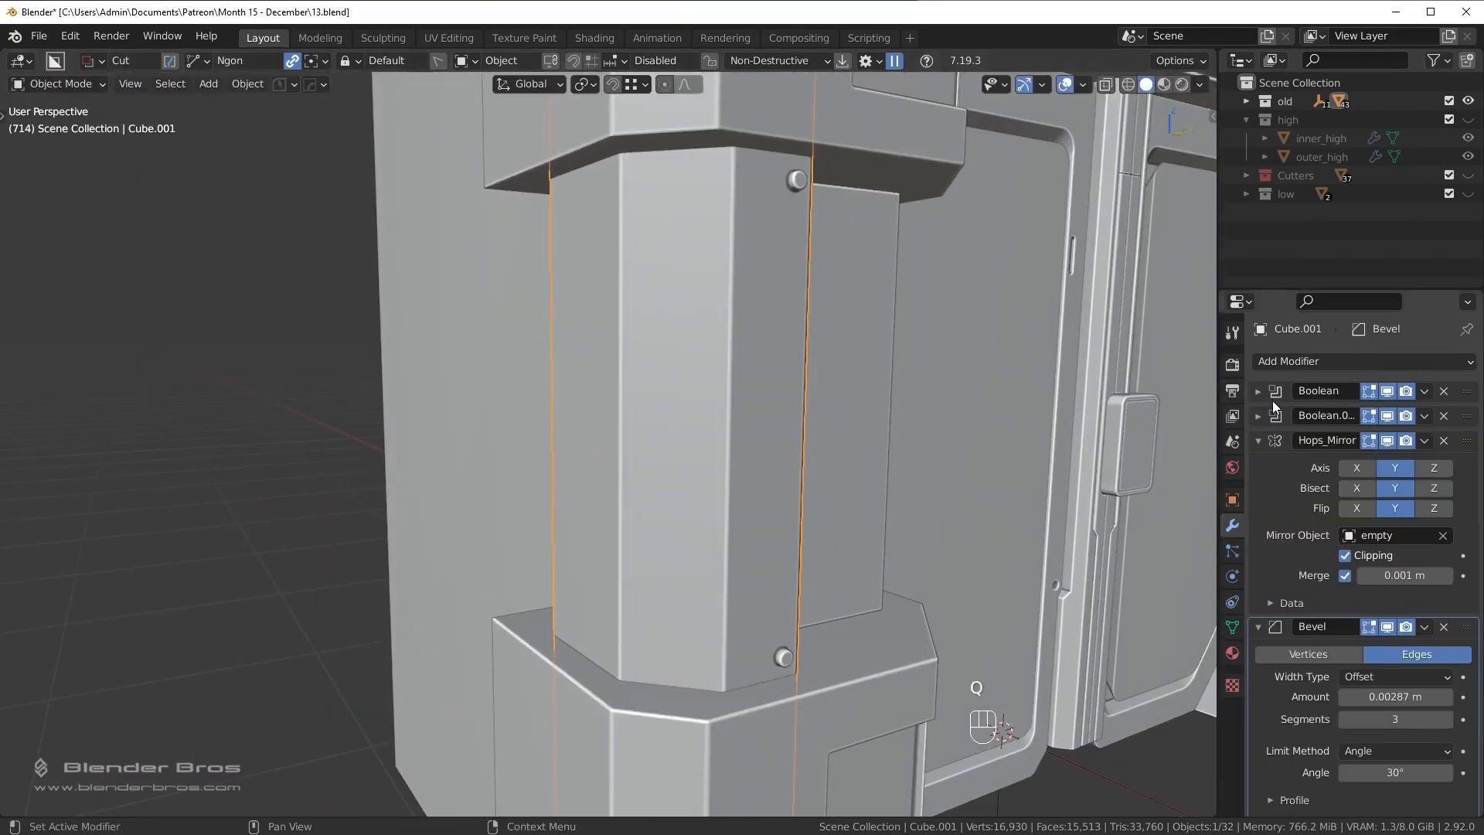
middle_drag(966, 337, 785, 387)
scroll(714, 385, down, 6)
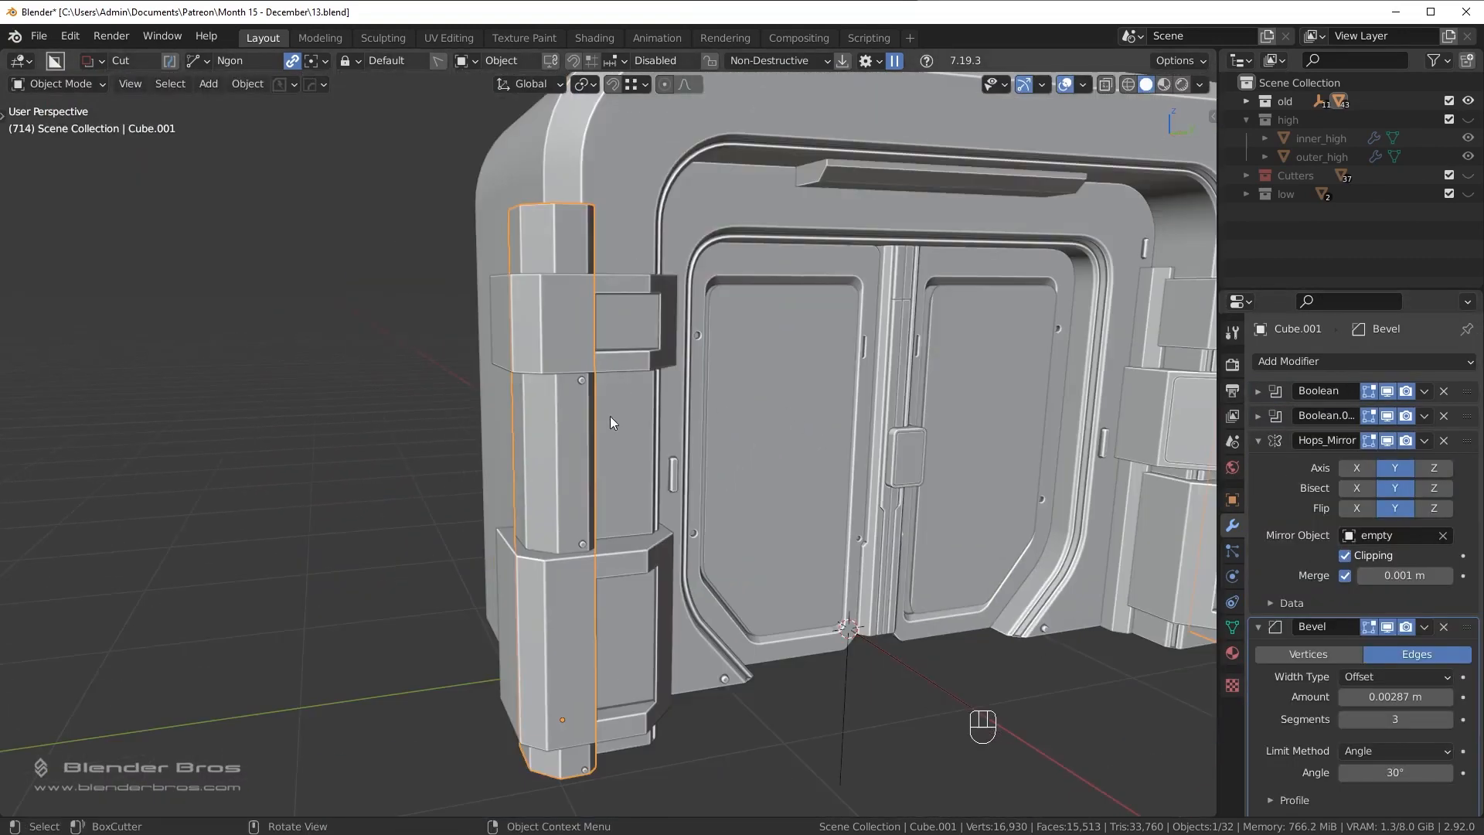
Use Smart Apply on the left vertical pillar to apply its boolean and mirror modifiers while keeping the bevel.
middle_drag(610, 416, 568, 457)
click(504, 410)
click(528, 359)
key(q)
mouse_move(832, 532)
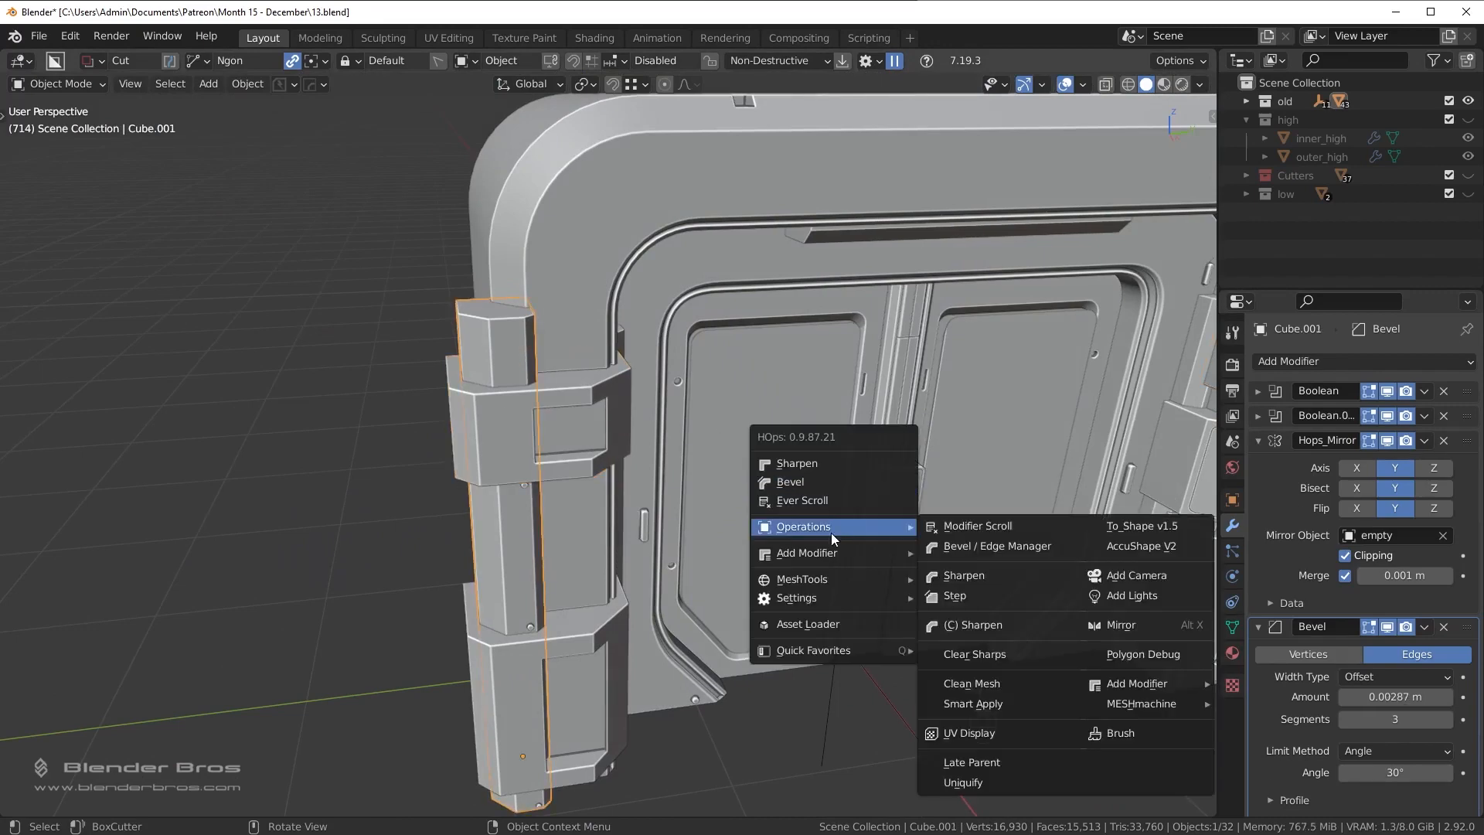
click(991, 711)
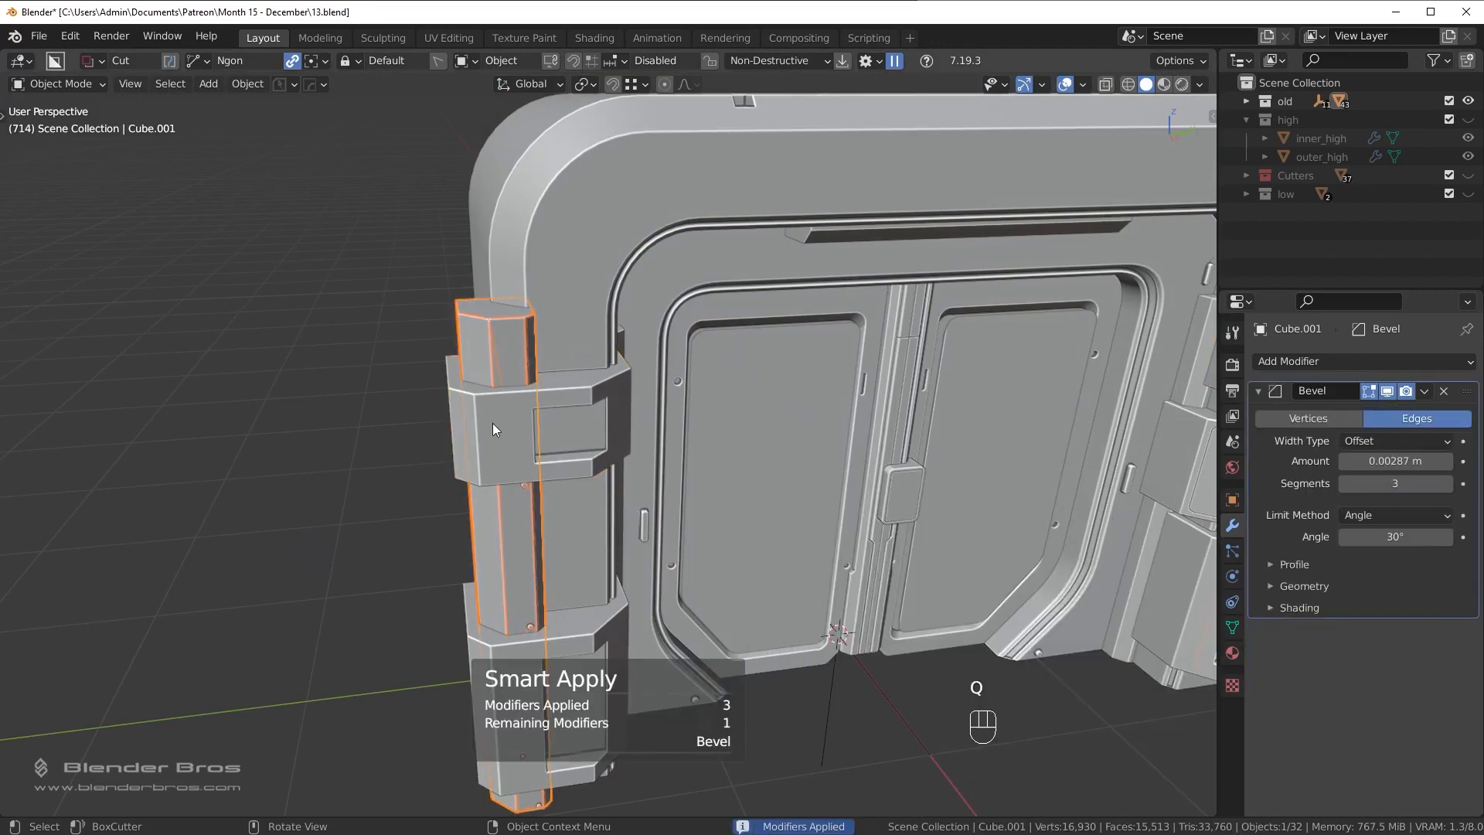
Use Smart Apply on the upper left clamp and the lower left clamp, keeping only their Bevel modifiers.
click(495, 421)
key(q)
mouse_move(814, 478)
click(909, 655)
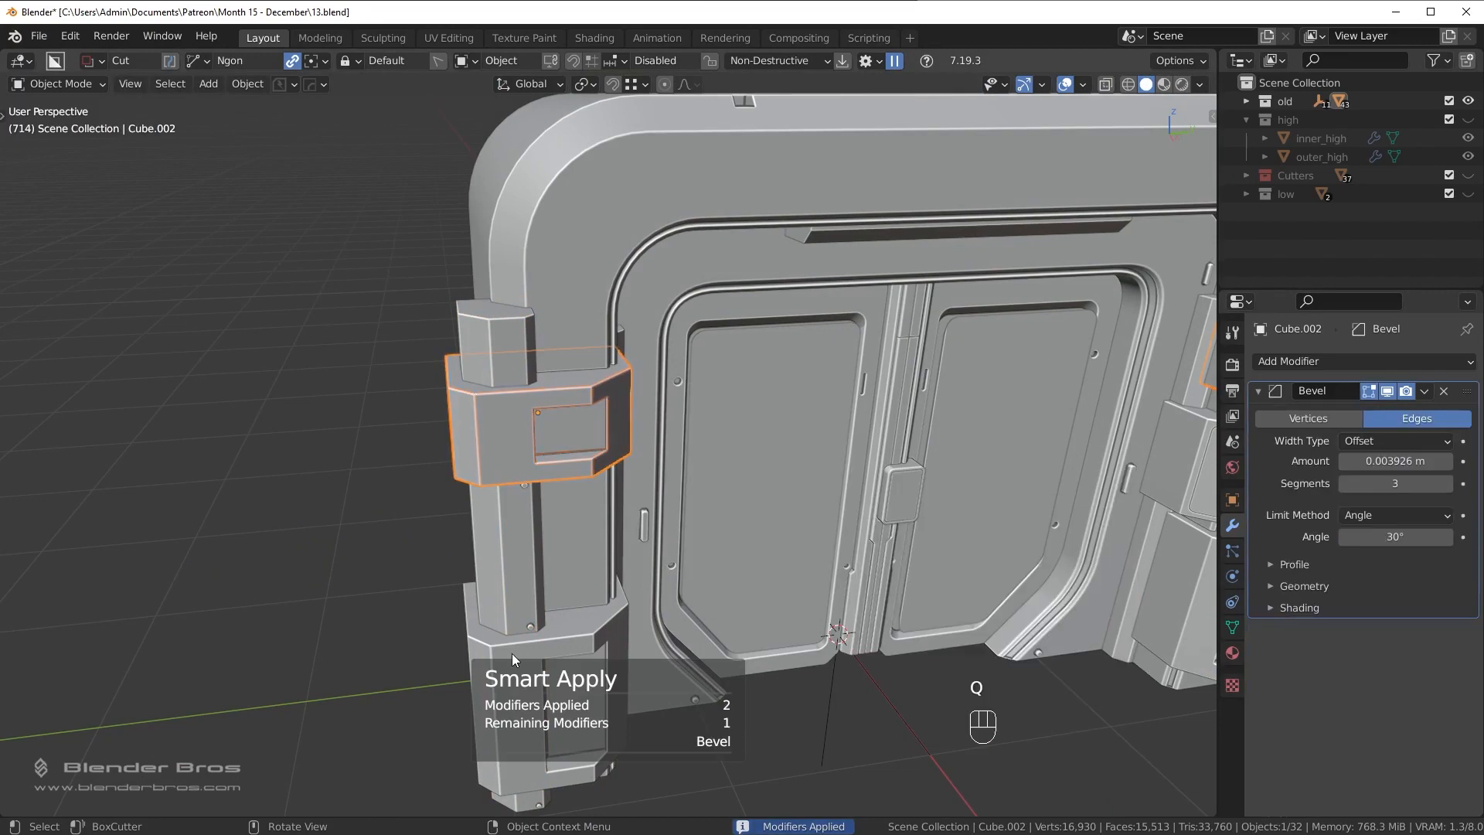
click(513, 658)
key(q)
mouse_move(832, 556)
click(919, 478)
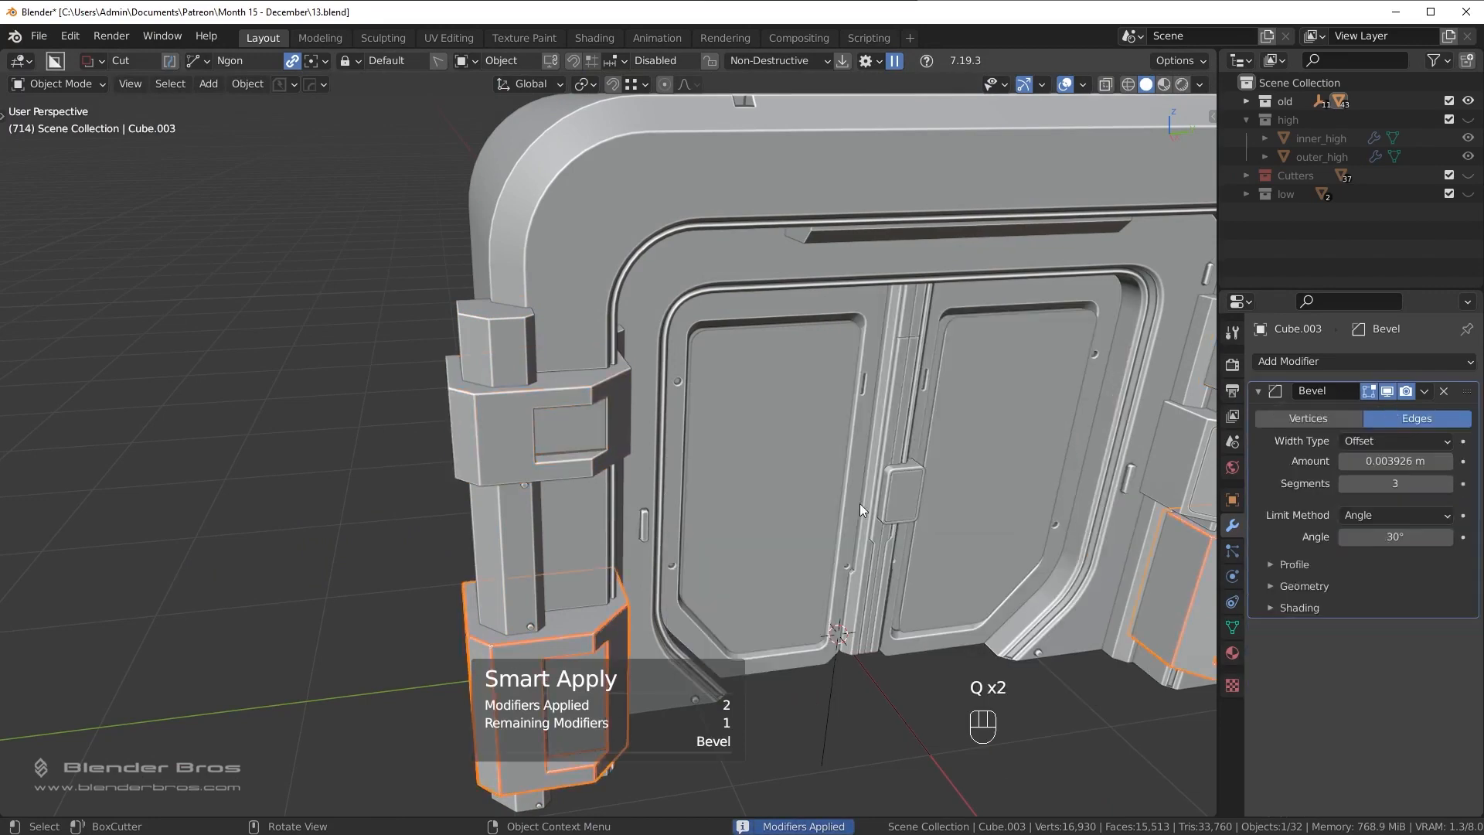
Remove the Bevel modifier from the lower clamp, the upper clamp and the vertical pillar.
click(1444, 391)
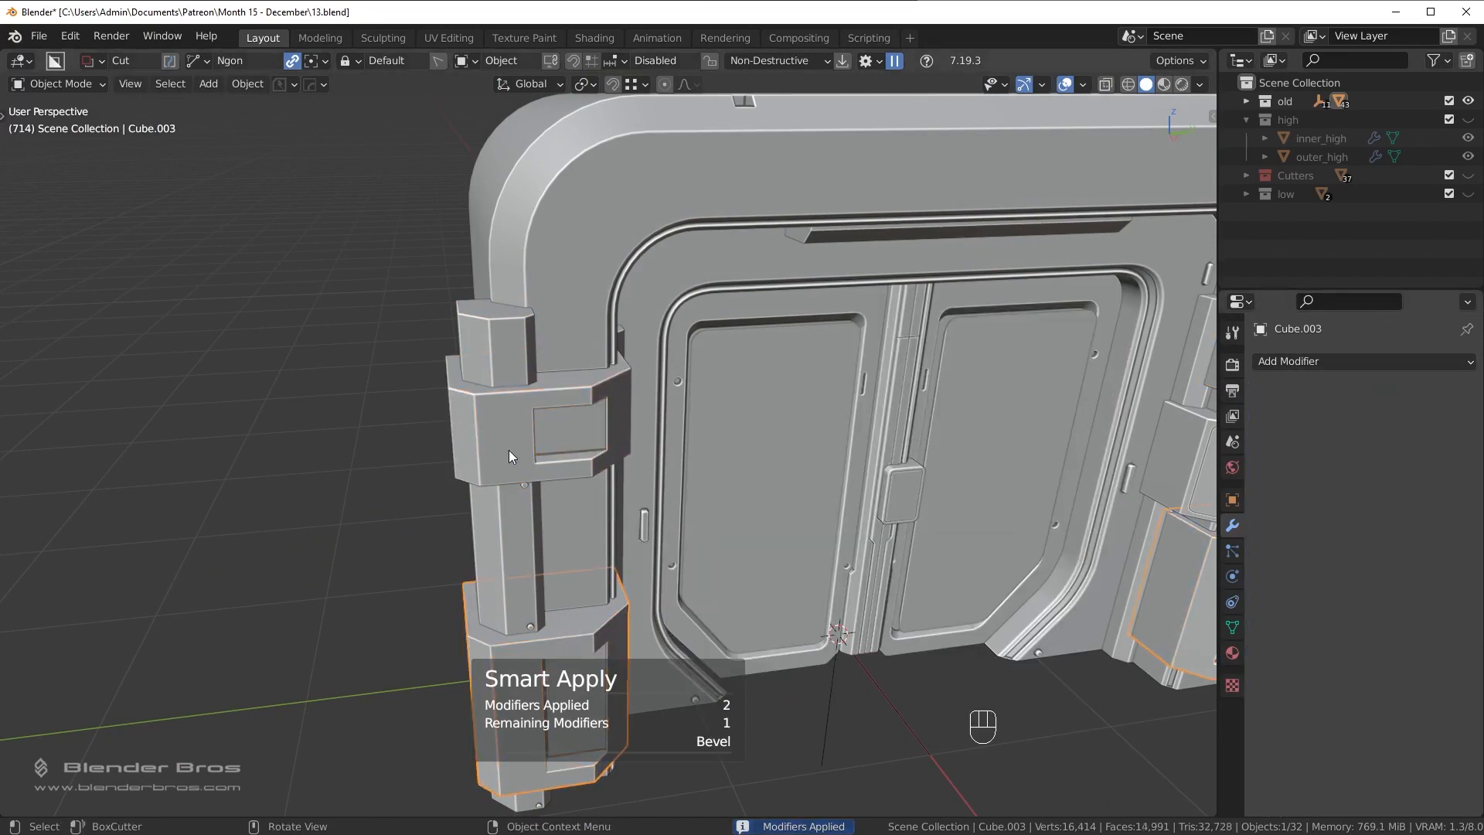
click(508, 450)
click(1444, 391)
click(504, 418)
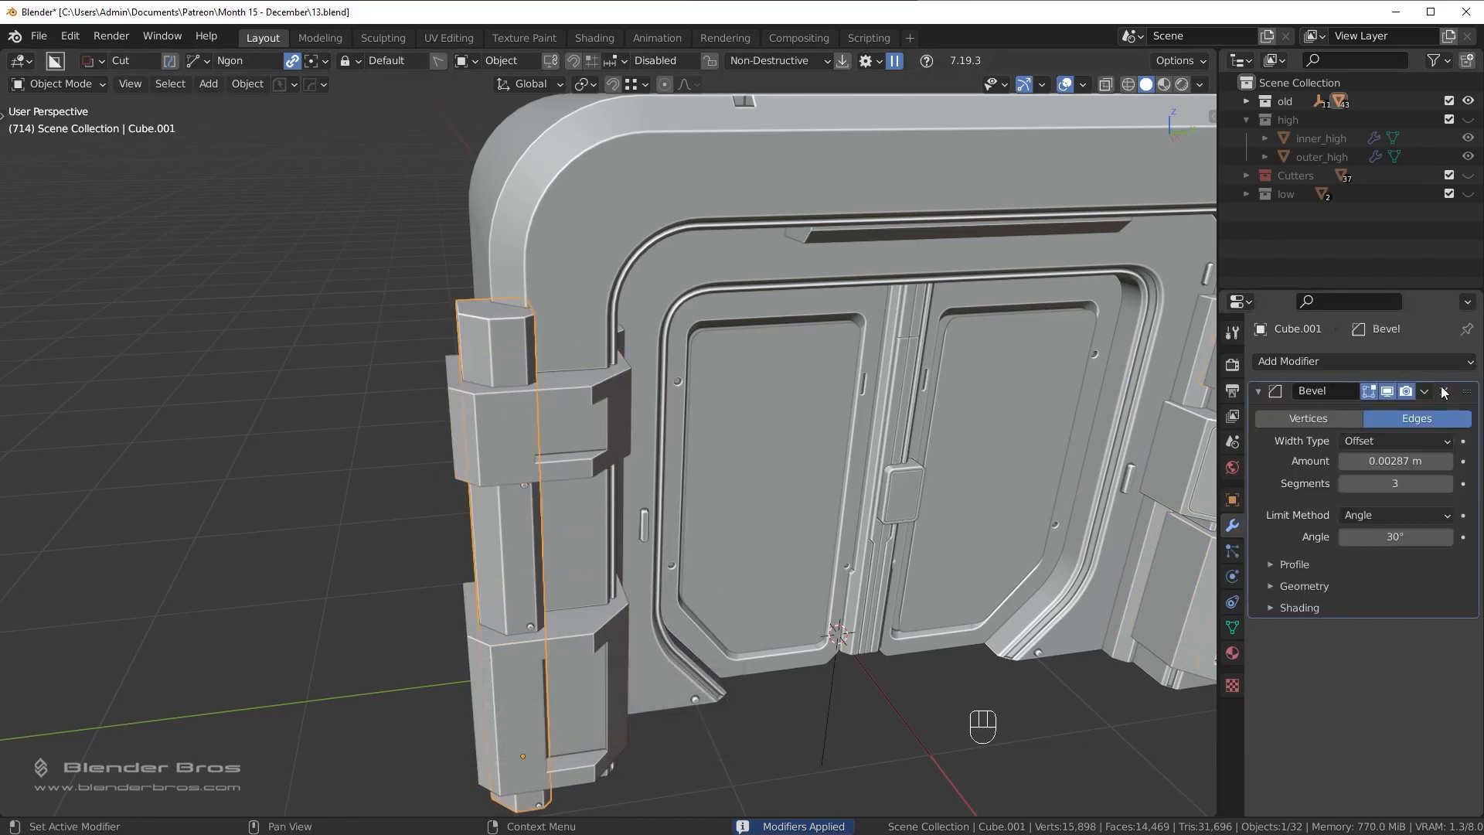
click(1444, 391)
Join the left vertical pillar, the lower clamp and the upper clamp into one object.
shift+click(480, 691)
shift+click(531, 428)
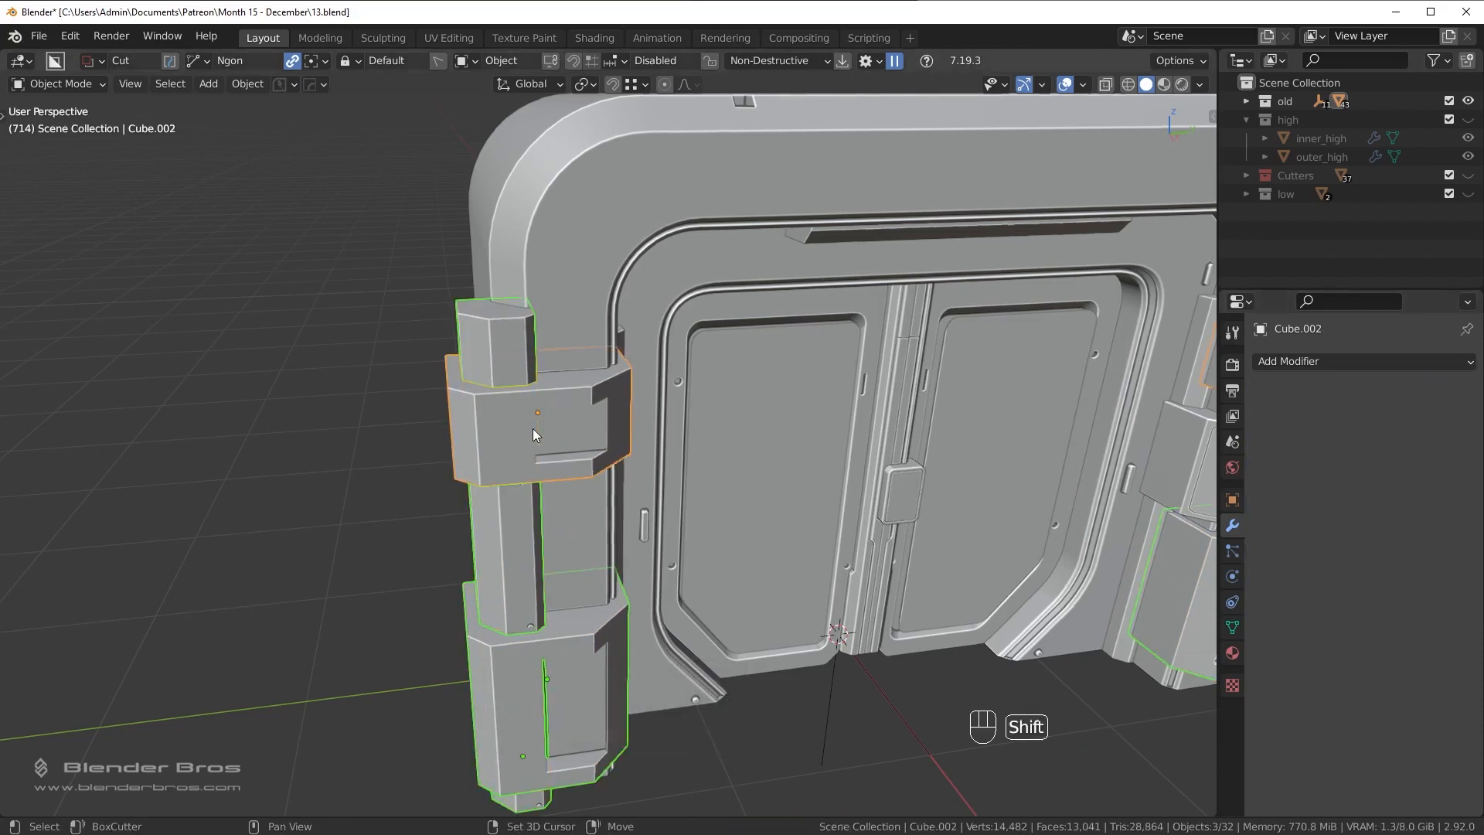
key(ctrl+j)
Try a Remesh modifier on the joined pillar and clamps.
scroll(538, 441, up, 3)
middle_drag(540, 490, 731, 428)
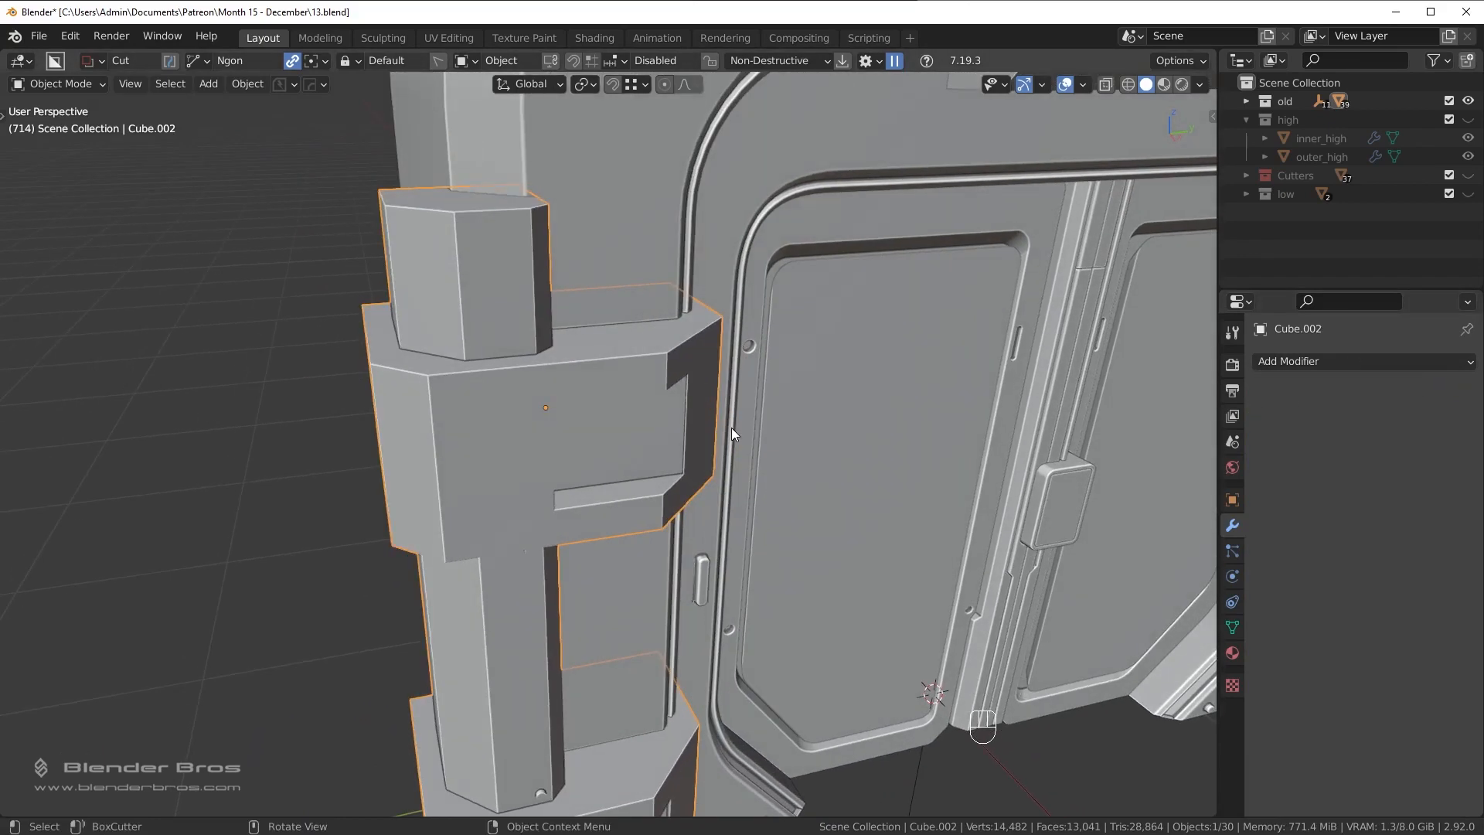
click(1333, 365)
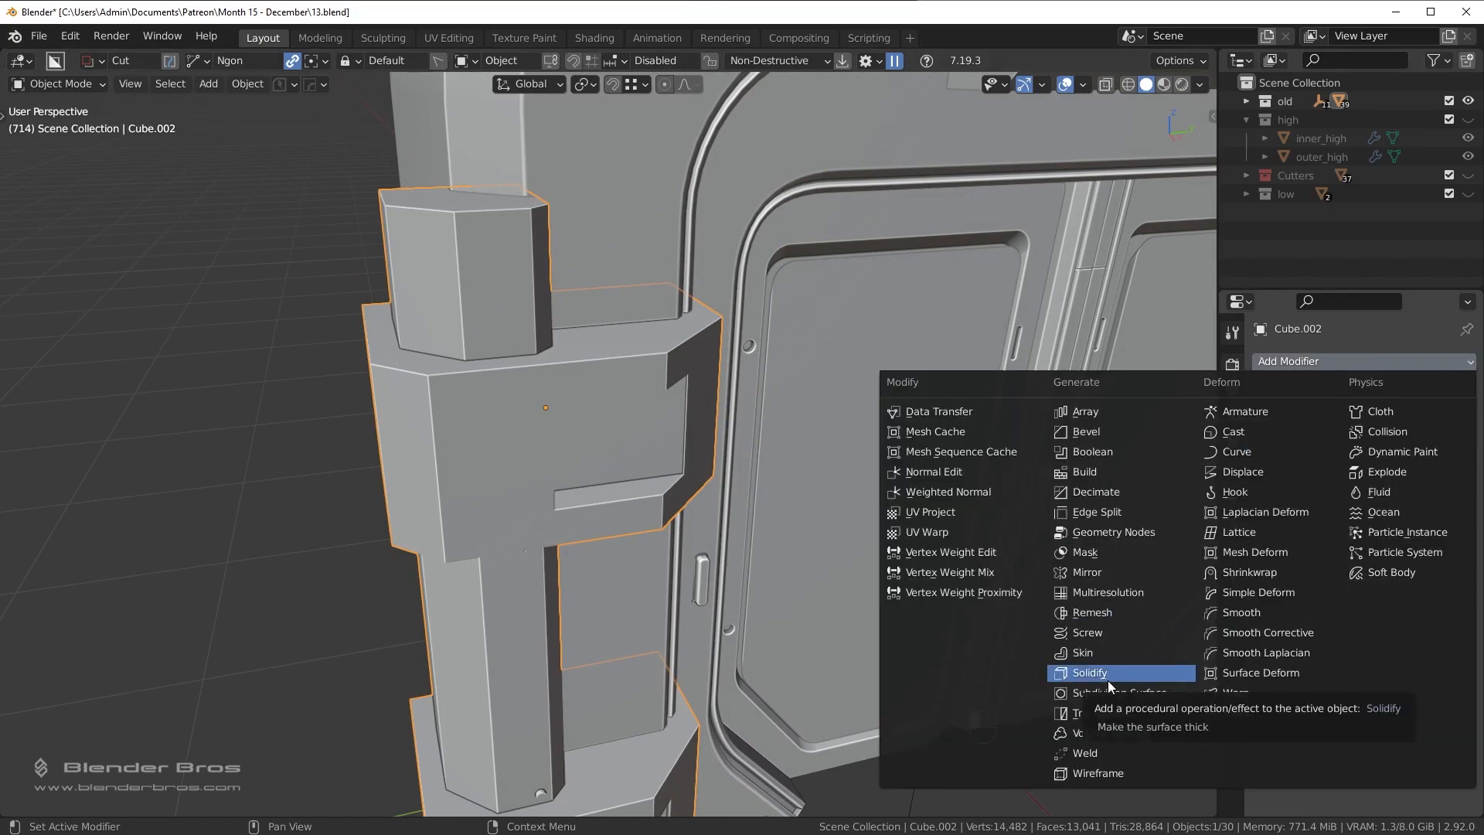
click(1091, 612)
middle_drag(1092, 610, 554, 447)
scroll(555, 447, up, 1)
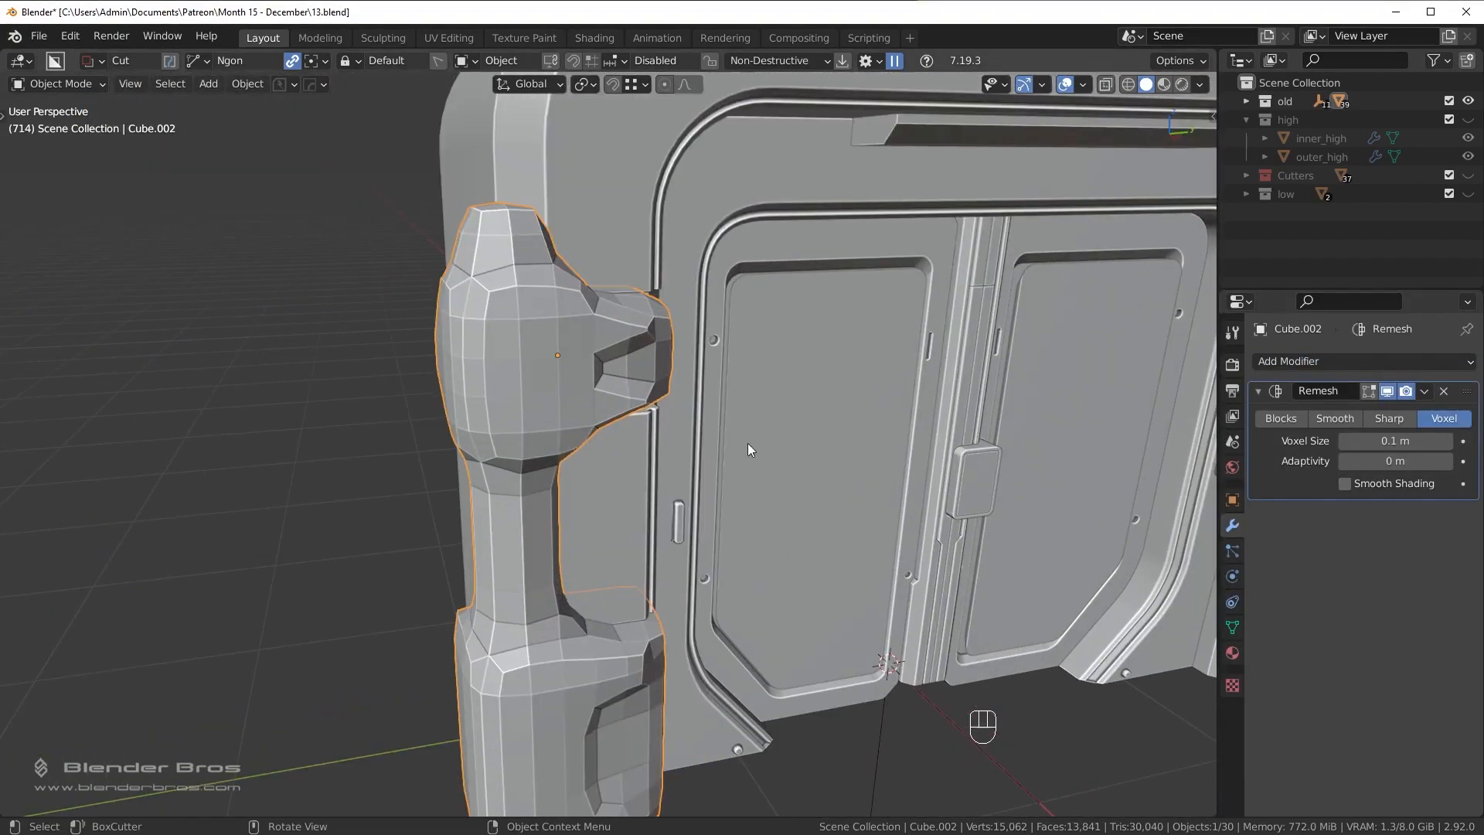
Try the Remesh modifier in Smooth mode with Remove Disconnected turned off and an octree depth of 8.
click(1331, 418)
scroll(882, 582, down, 5)
middle_drag(881, 581, 619, 522)
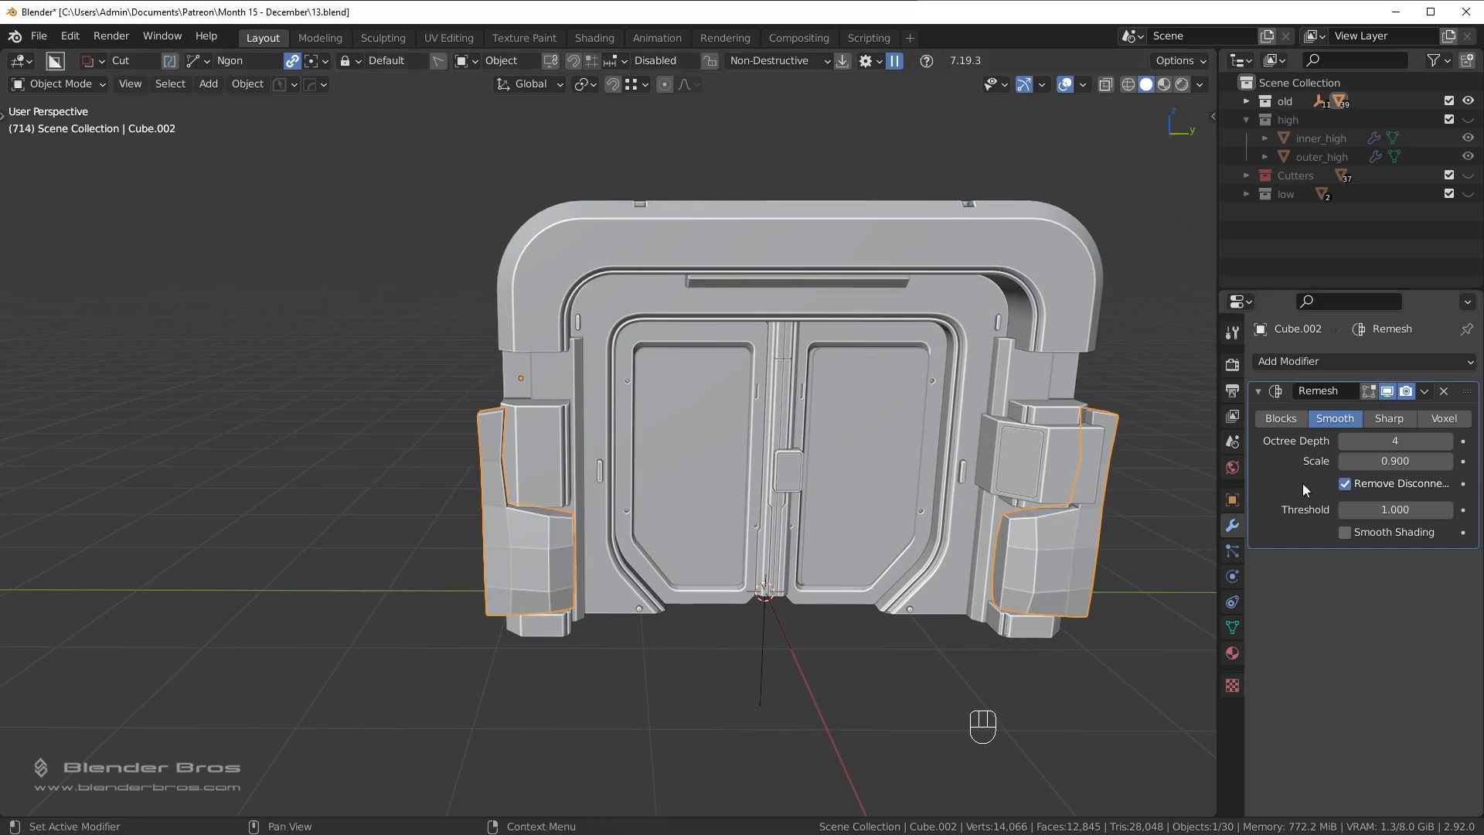
click(1345, 485)
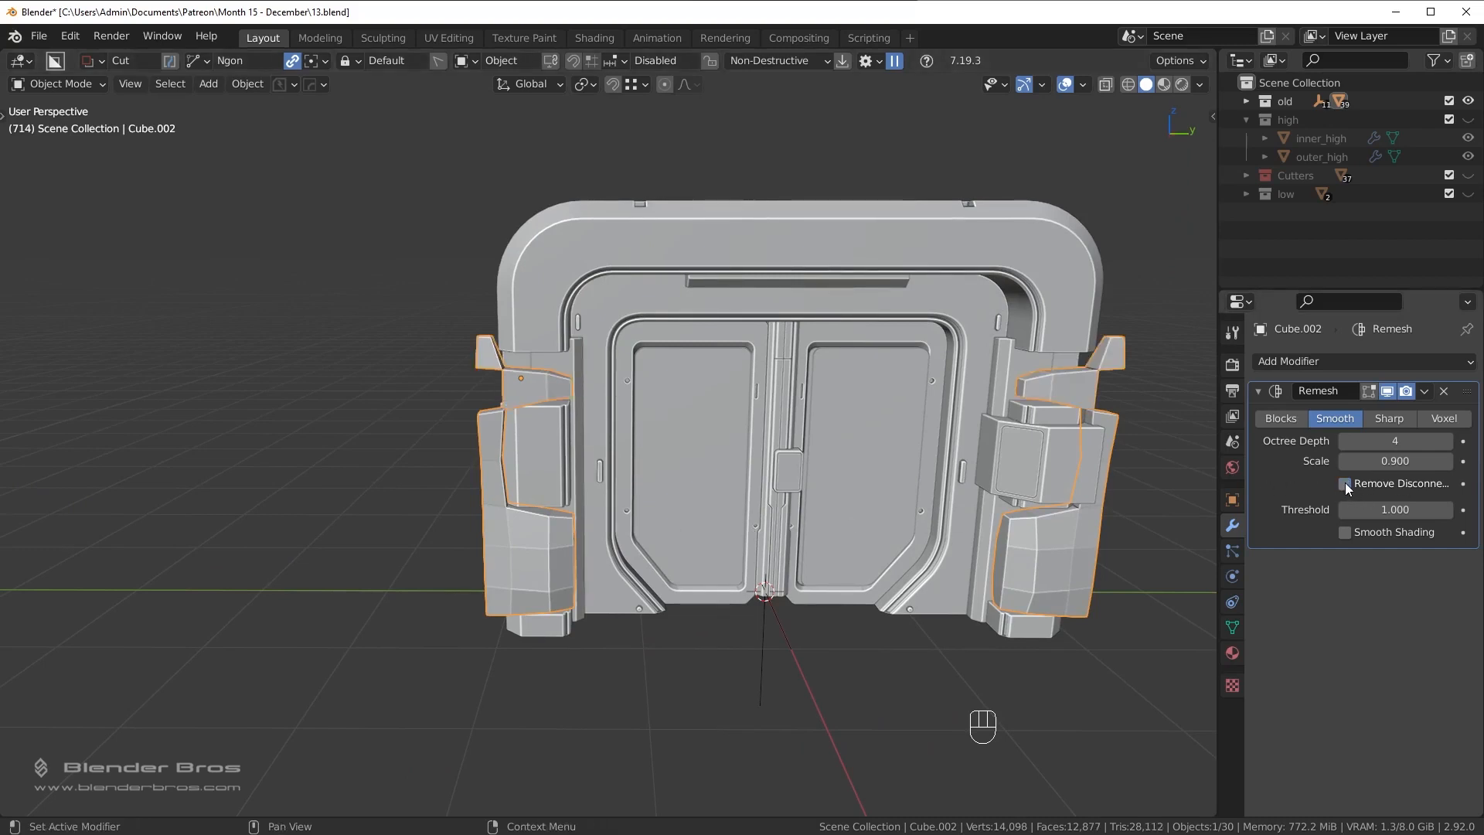
click(1448, 442)
click(1447, 441)
click(1447, 442)
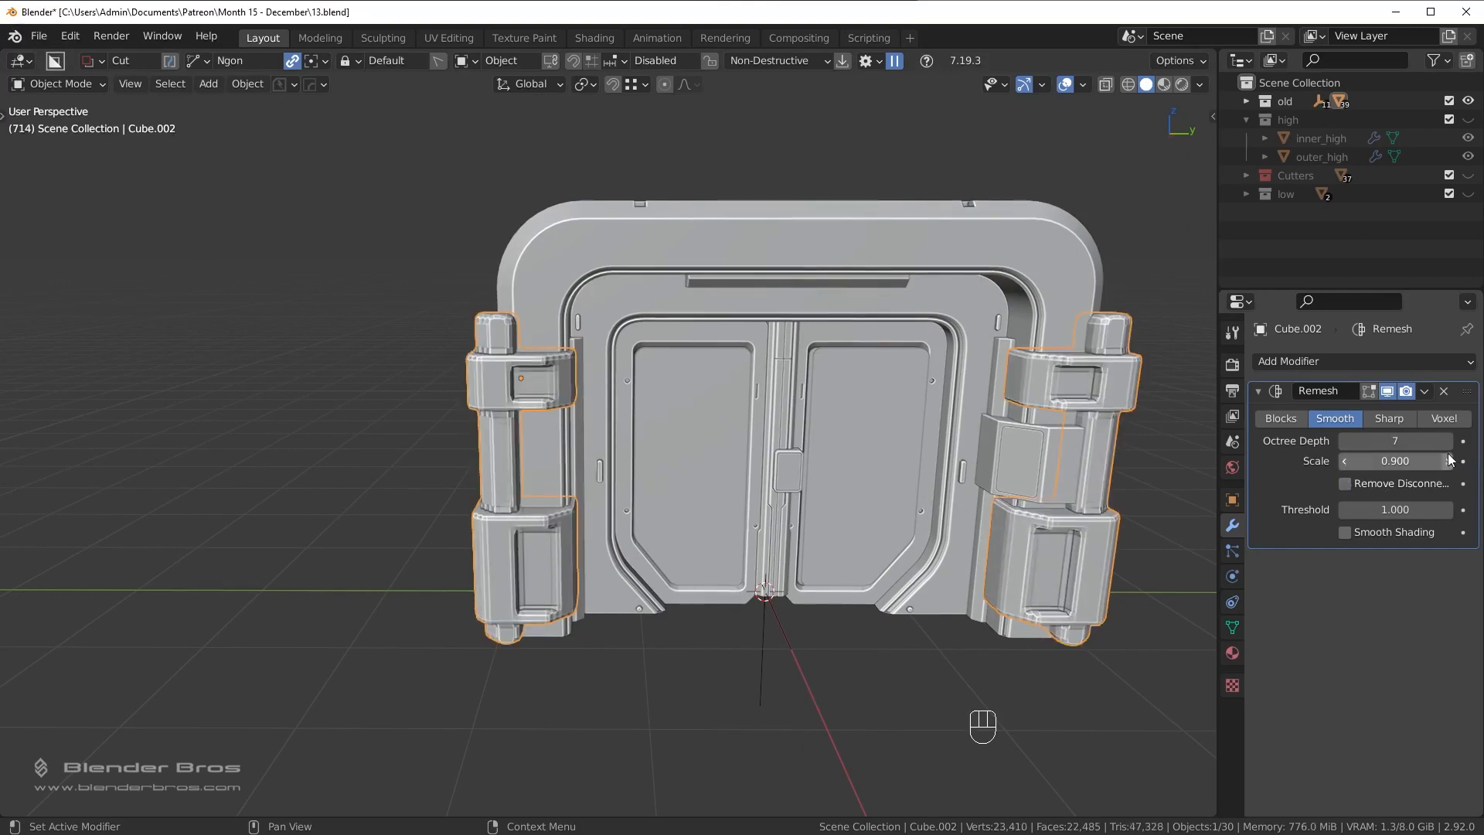
click(1449, 443)
middle_drag(782, 458, 823, 466)
scroll(824, 466, up, 4)
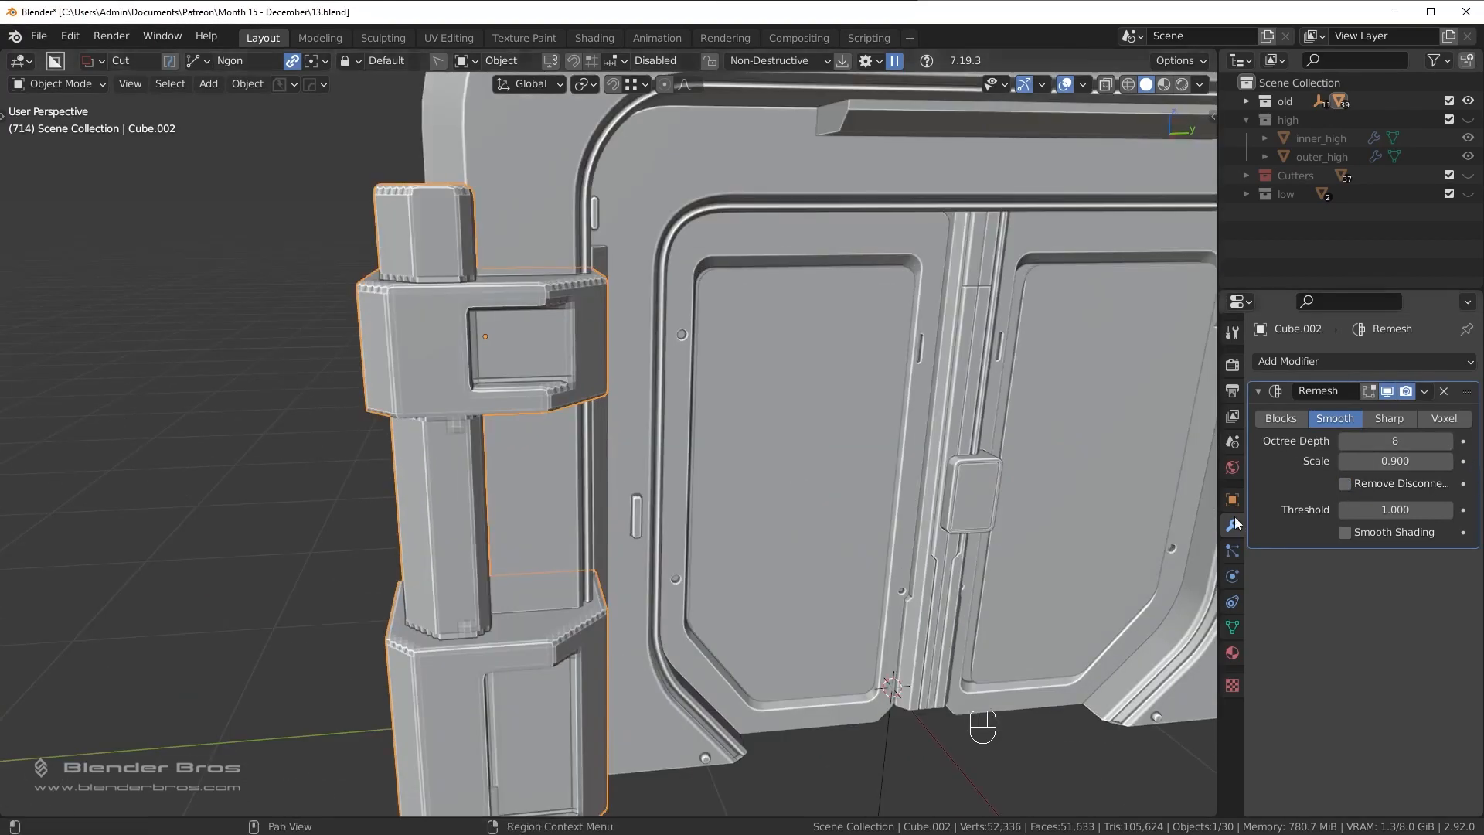
Enable Smooth Shading on the Remesh modifier and turn off Auto Smooth for the joined mesh.
click(1353, 533)
middle_drag(1022, 578, 1053, 581)
click(1233, 627)
click(1346, 765)
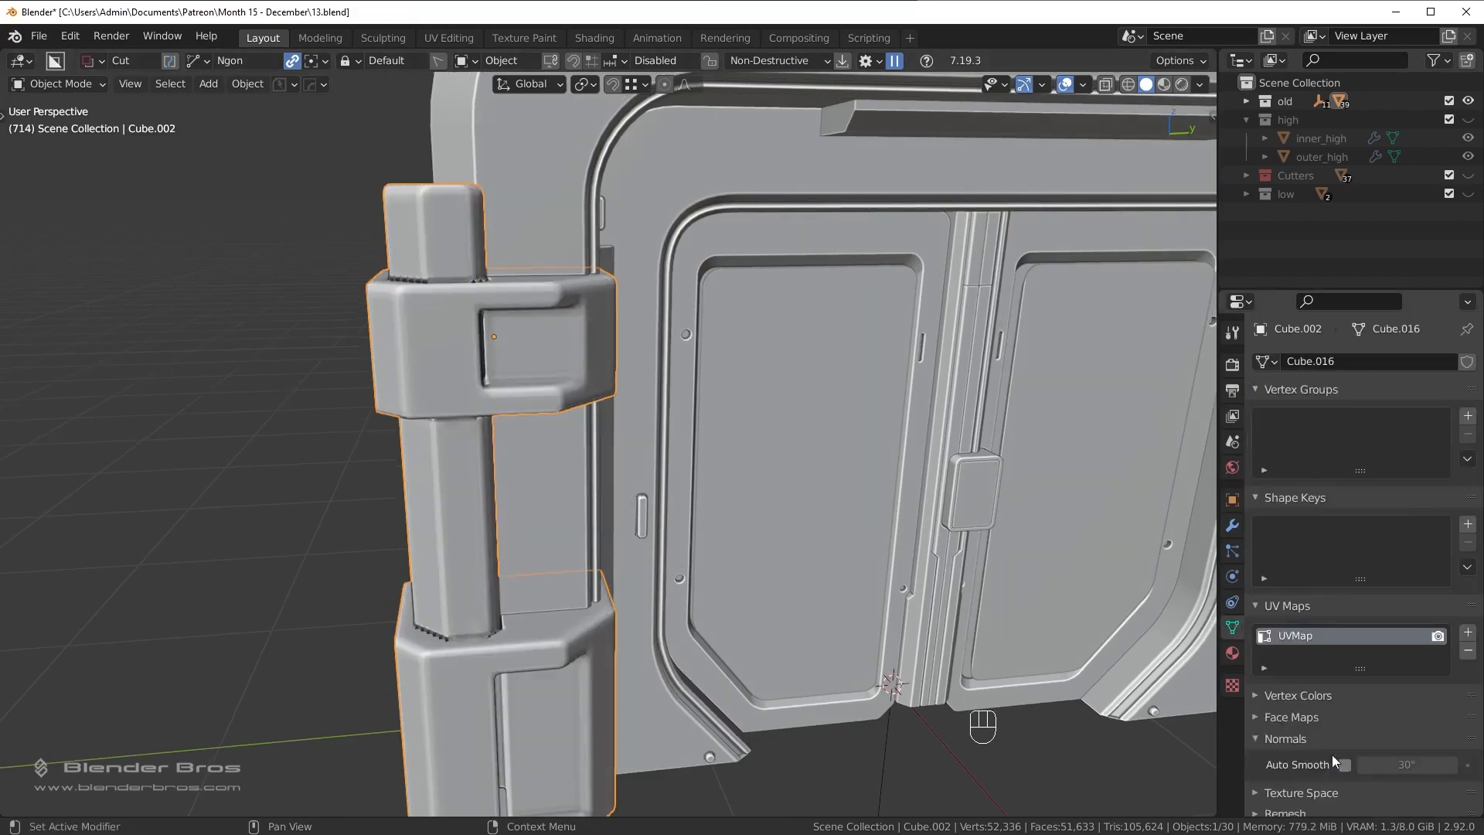
Examine the remeshed surface closely, especially the seams where the vertical pillar meets the upper and lower clamps.
middle_drag(773, 481, 787, 485)
scroll(810, 493, down, 3)
scroll(754, 486, up, 3)
scroll(750, 482, up, 3)
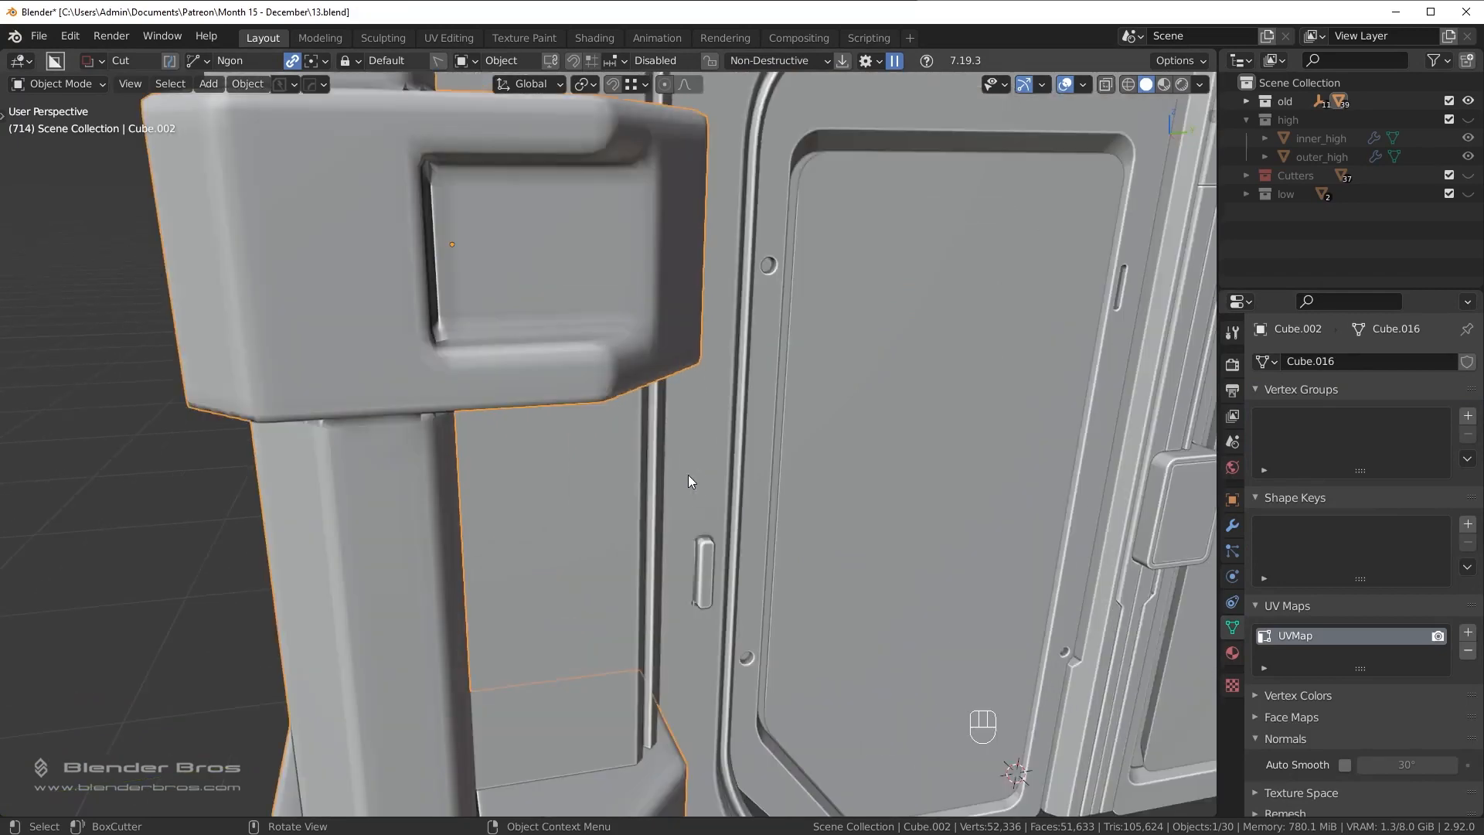
shift+middle_drag(691, 463, 754, 512)
click(1232, 526)
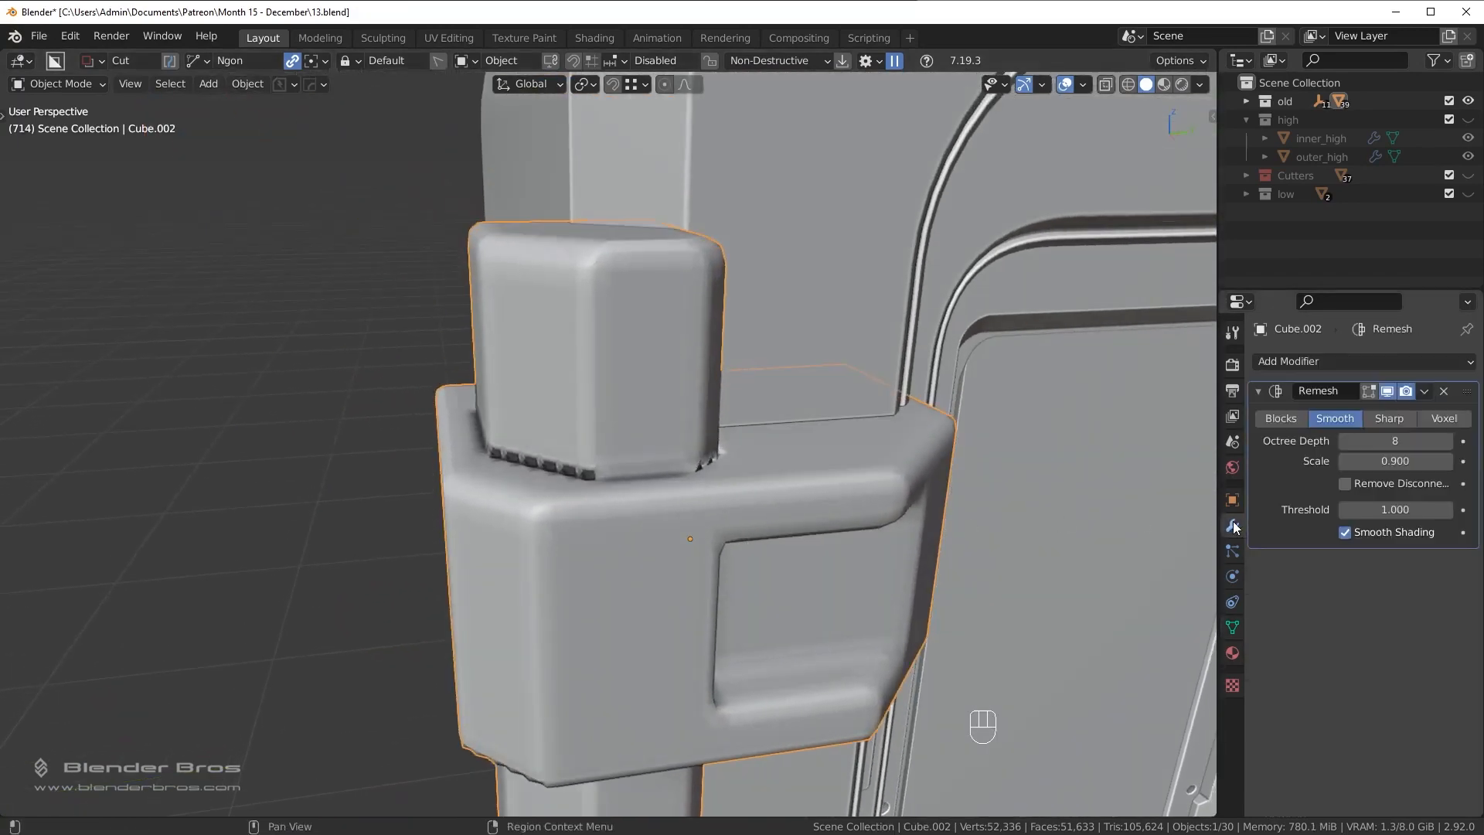
shift+middle_drag(673, 618, 446, 505)
scroll(716, 507, down, 4)
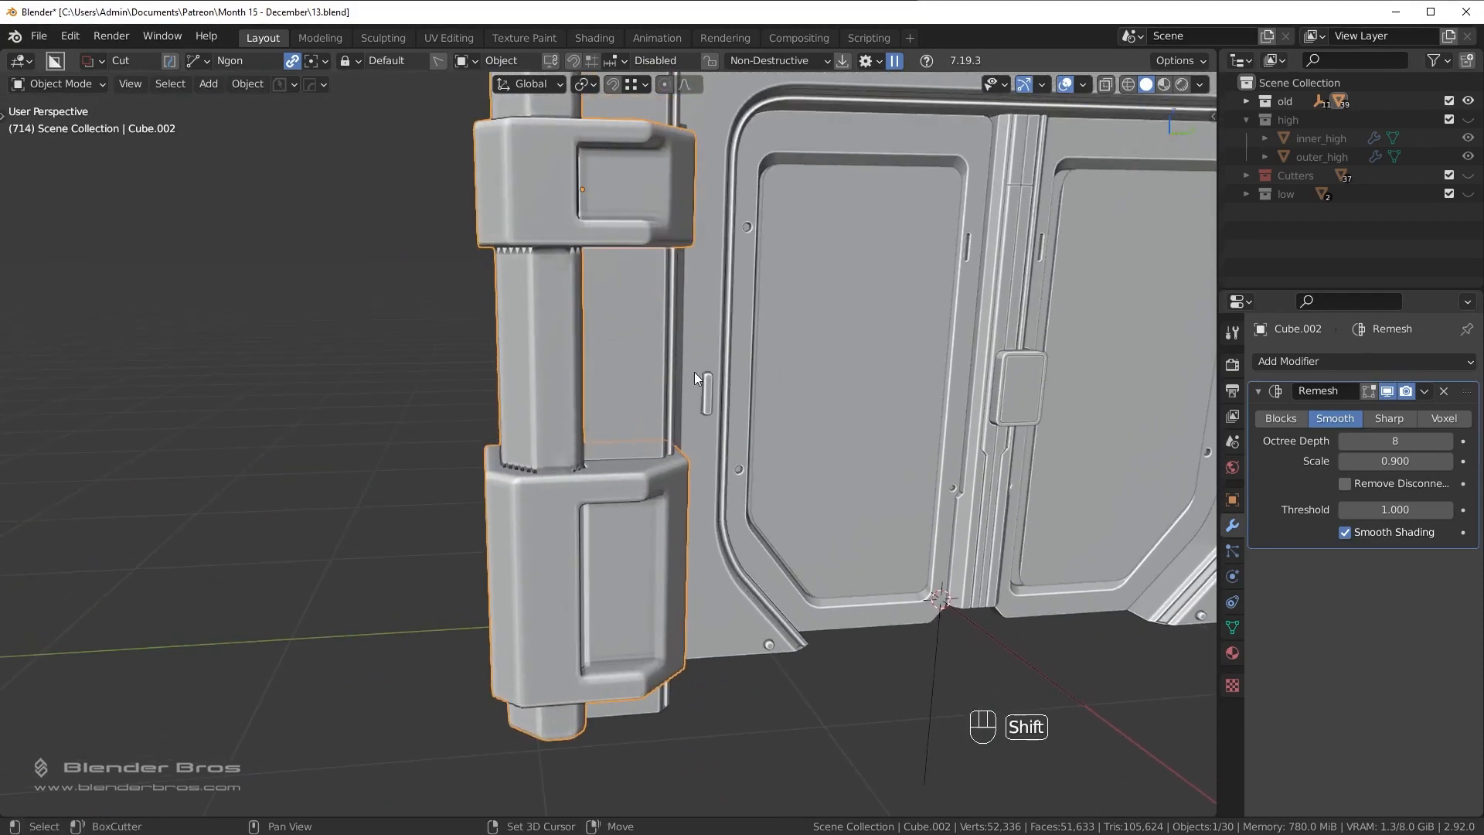
shift+middle_drag(694, 372, 740, 469)
scroll(673, 555, up, 2)
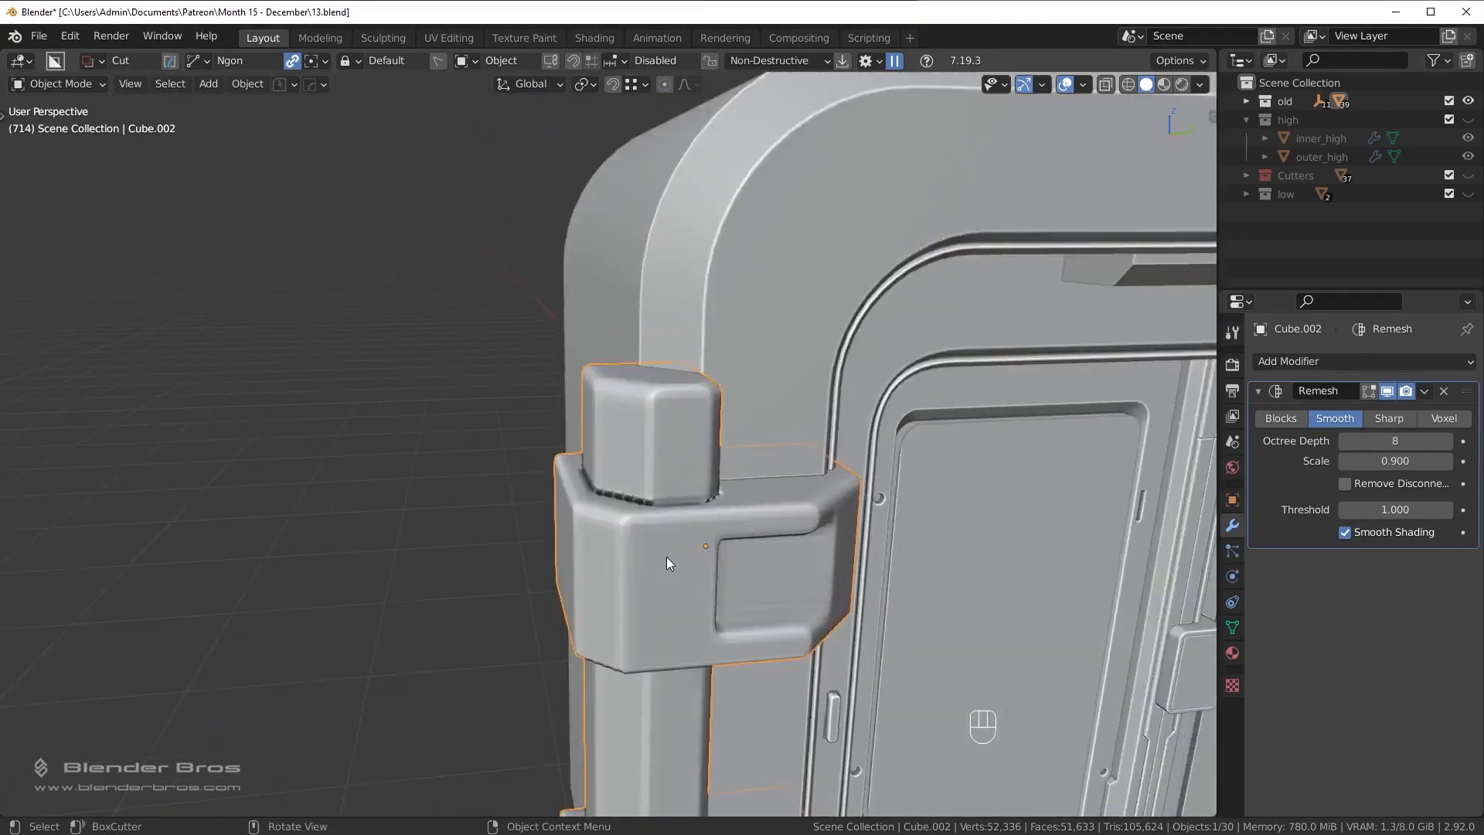
scroll(669, 557, up, 3)
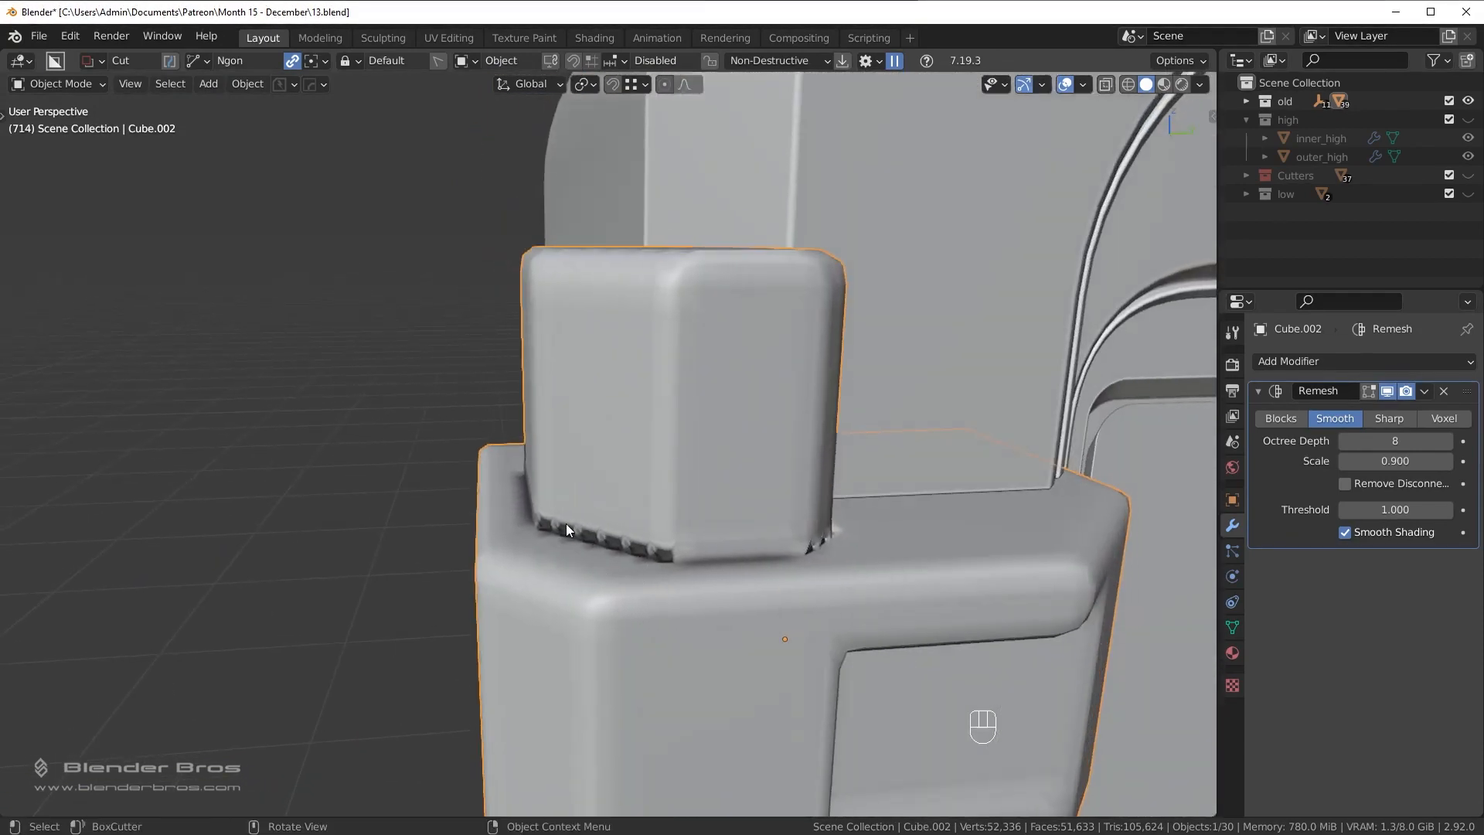
scroll(572, 541, up, 3)
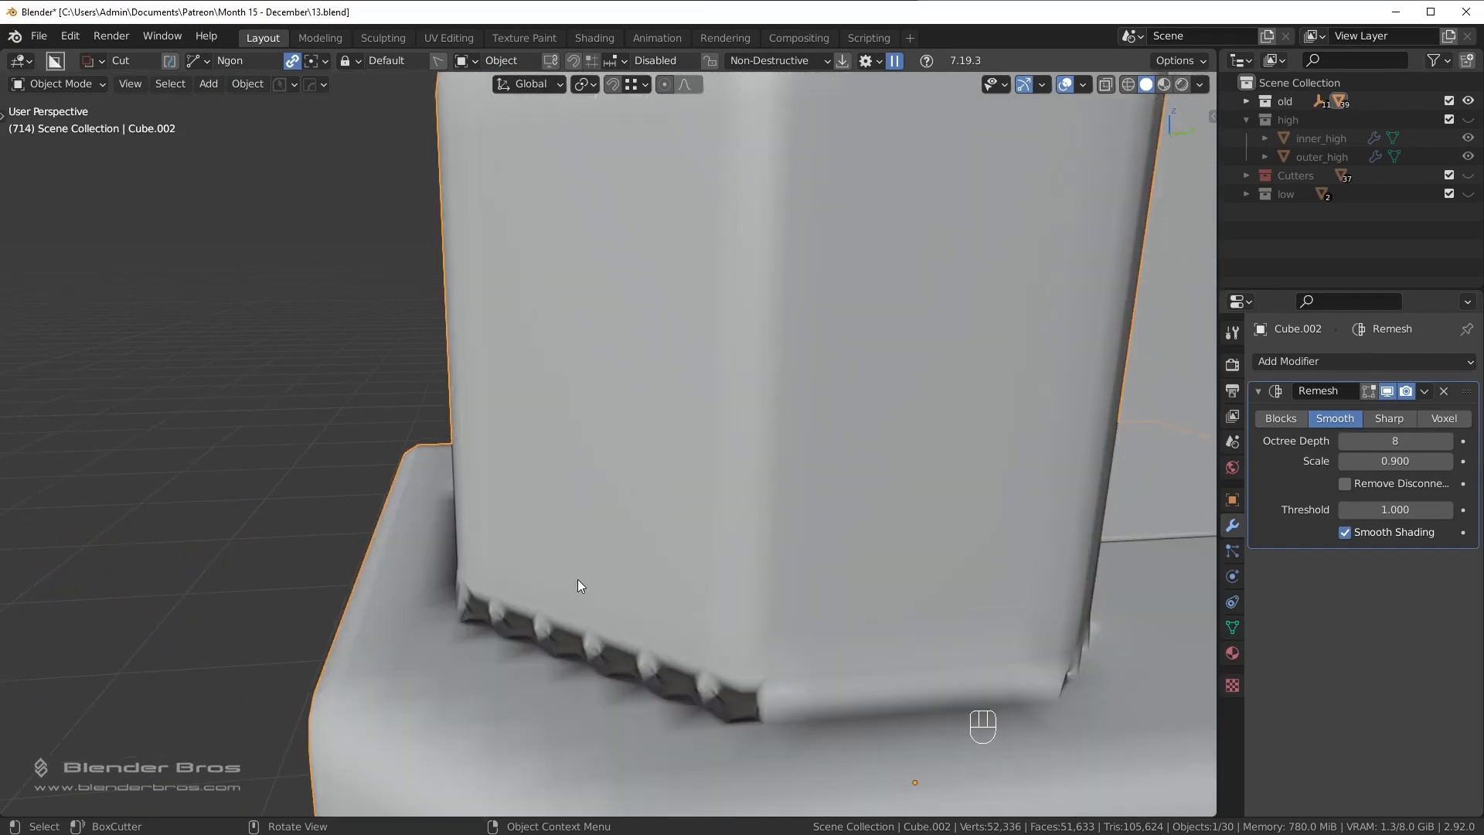
scroll(639, 590, down, 4)
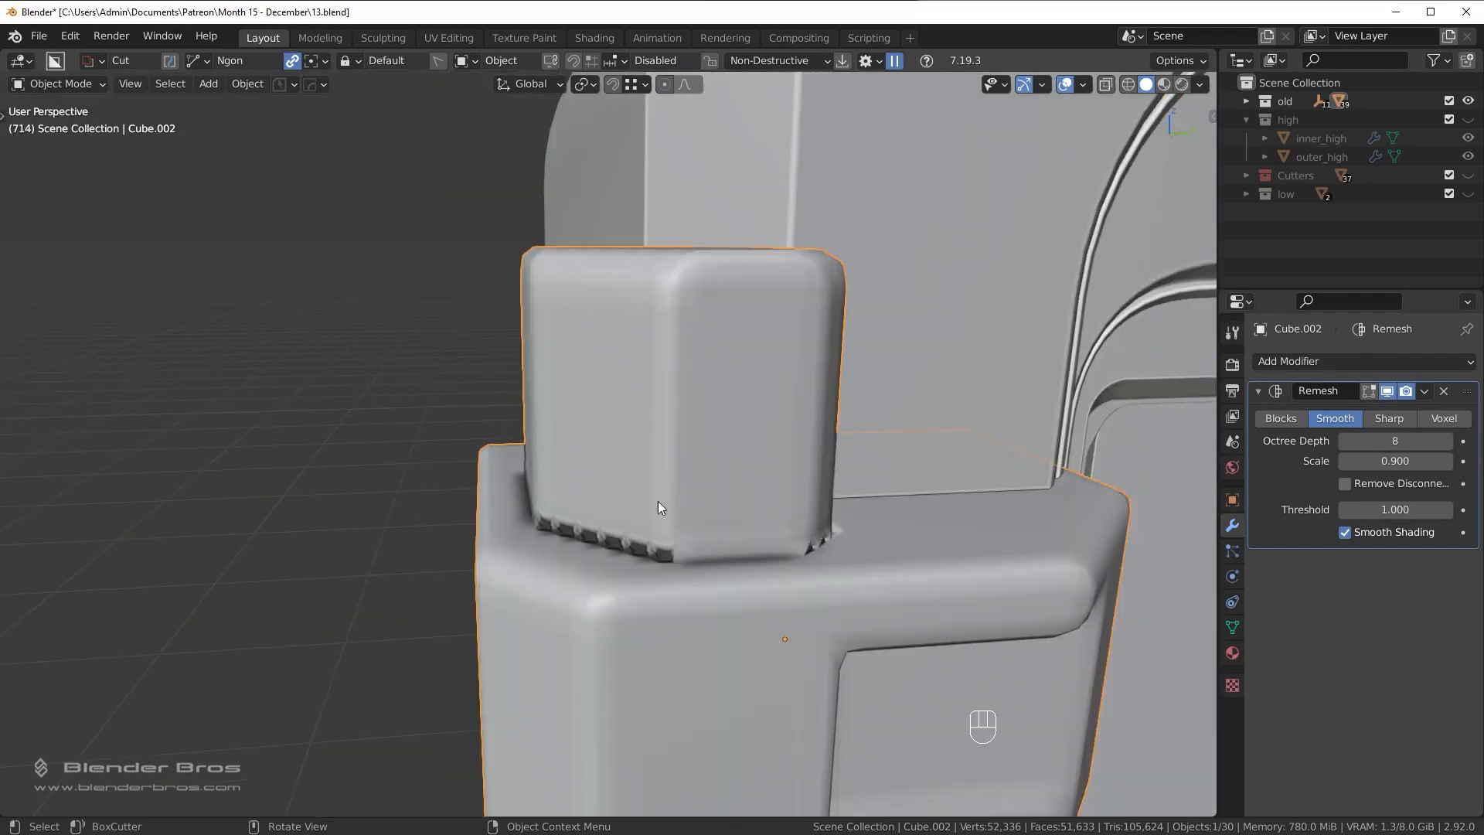
scroll(1145, 512, down, 5)
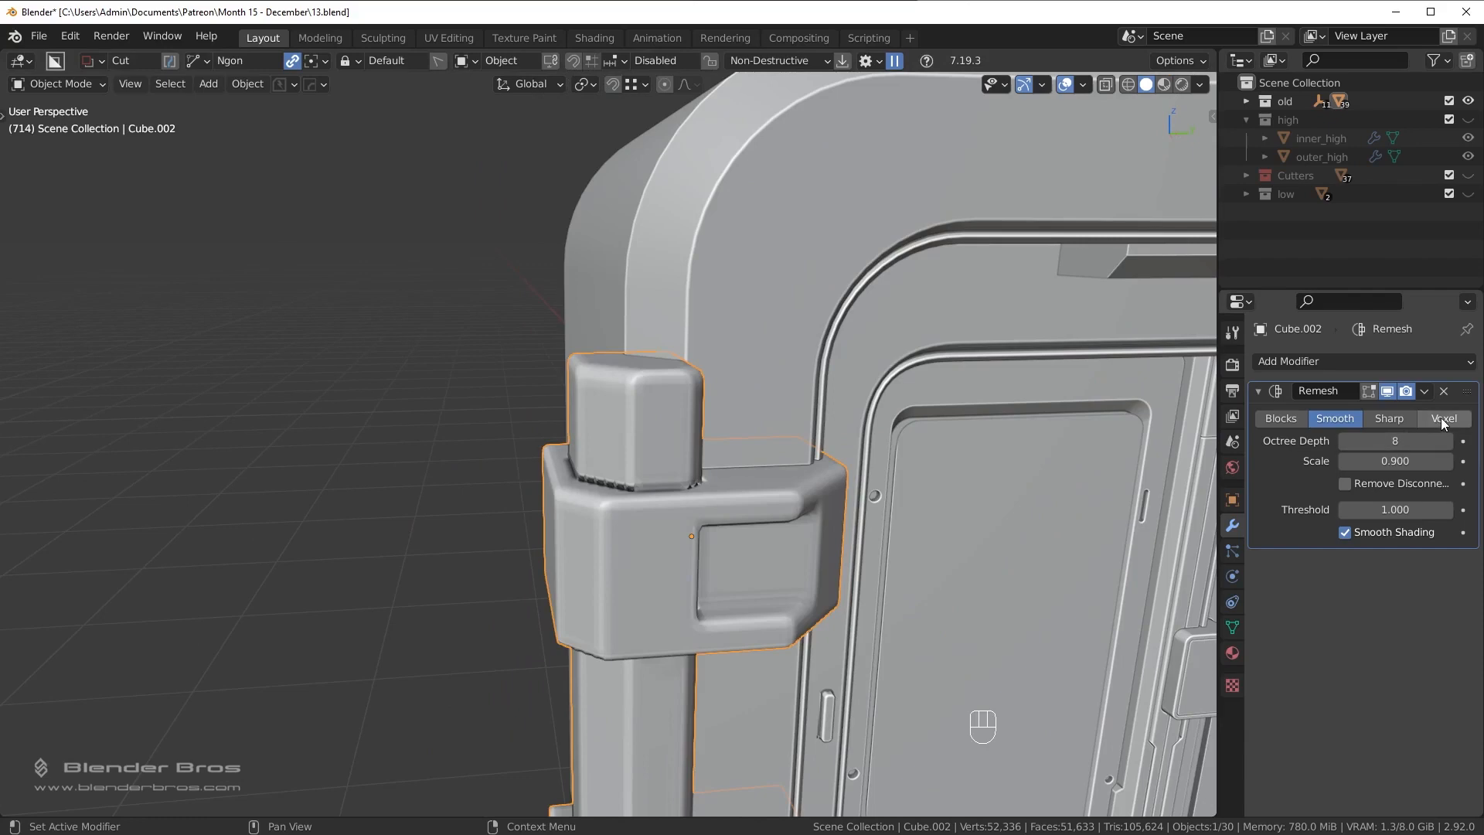
Try the Remesh modifier in Voxel mode with a voxel size of 0.015 m and compare it with Smooth mode.
click(1442, 418)
scroll(1175, 499, down, 3)
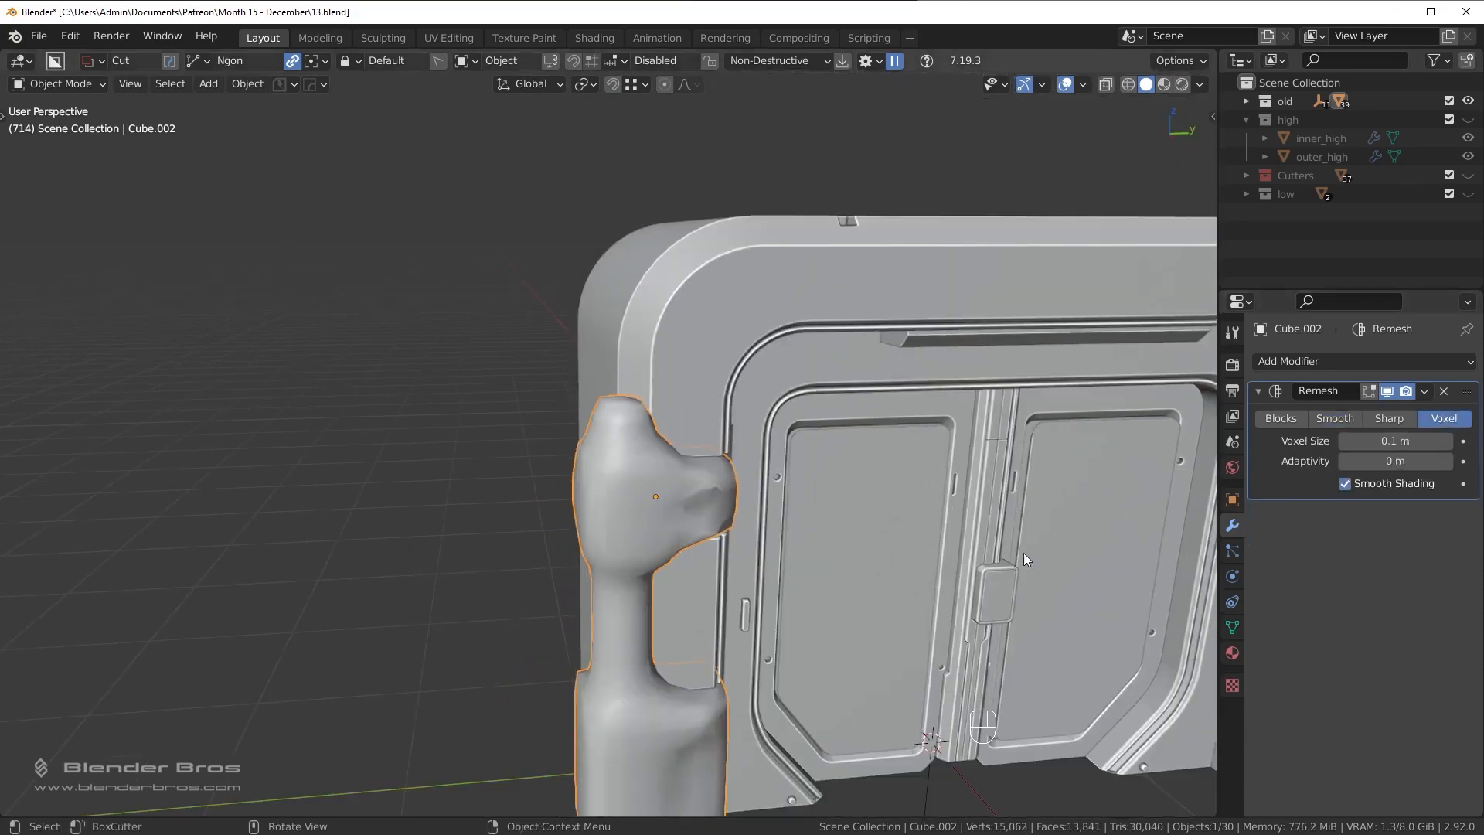
click(1400, 445)
text(.015)
key(Return)
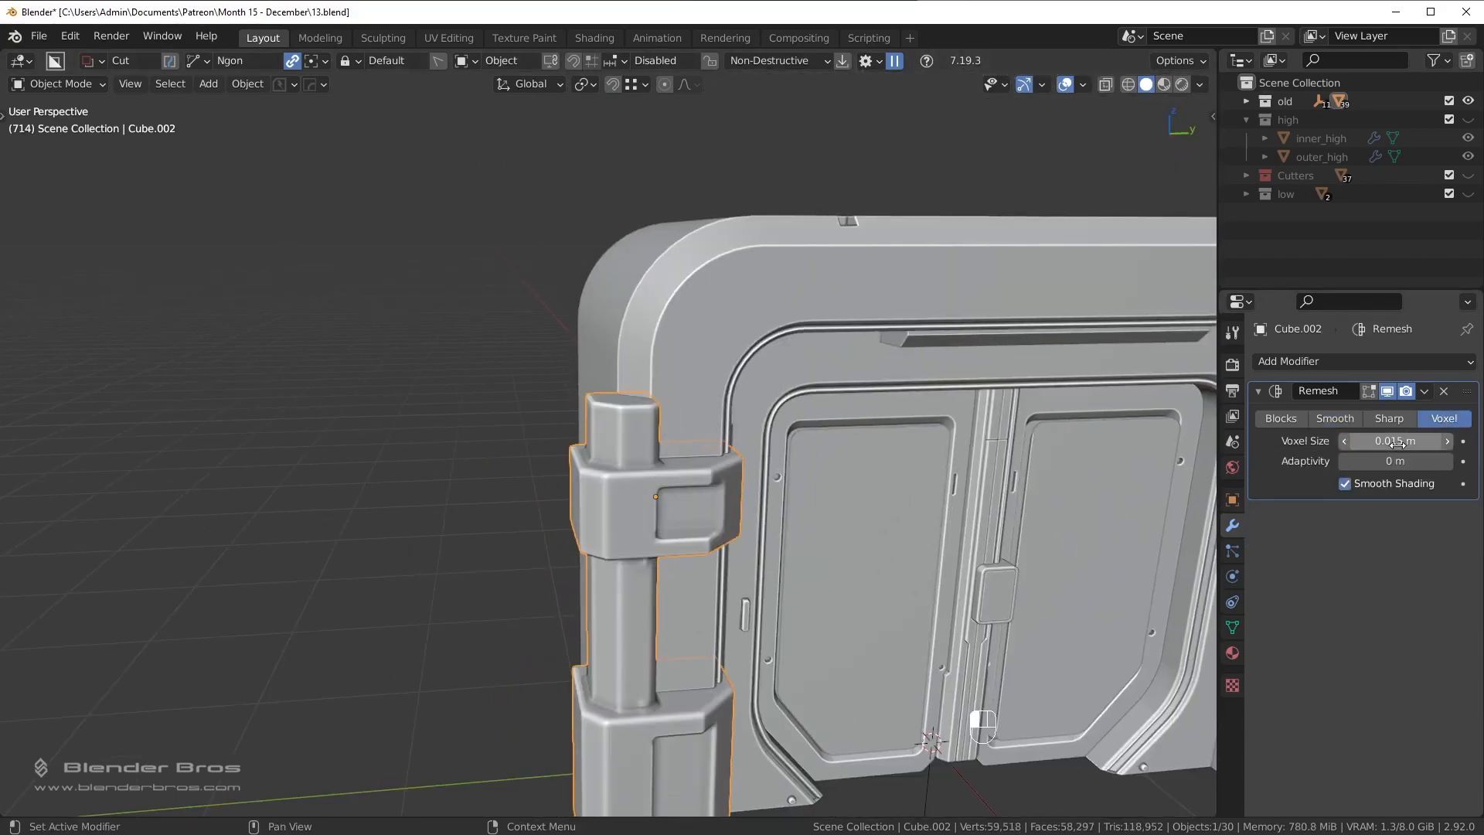
shift+middle_drag(855, 592, 816, 414)
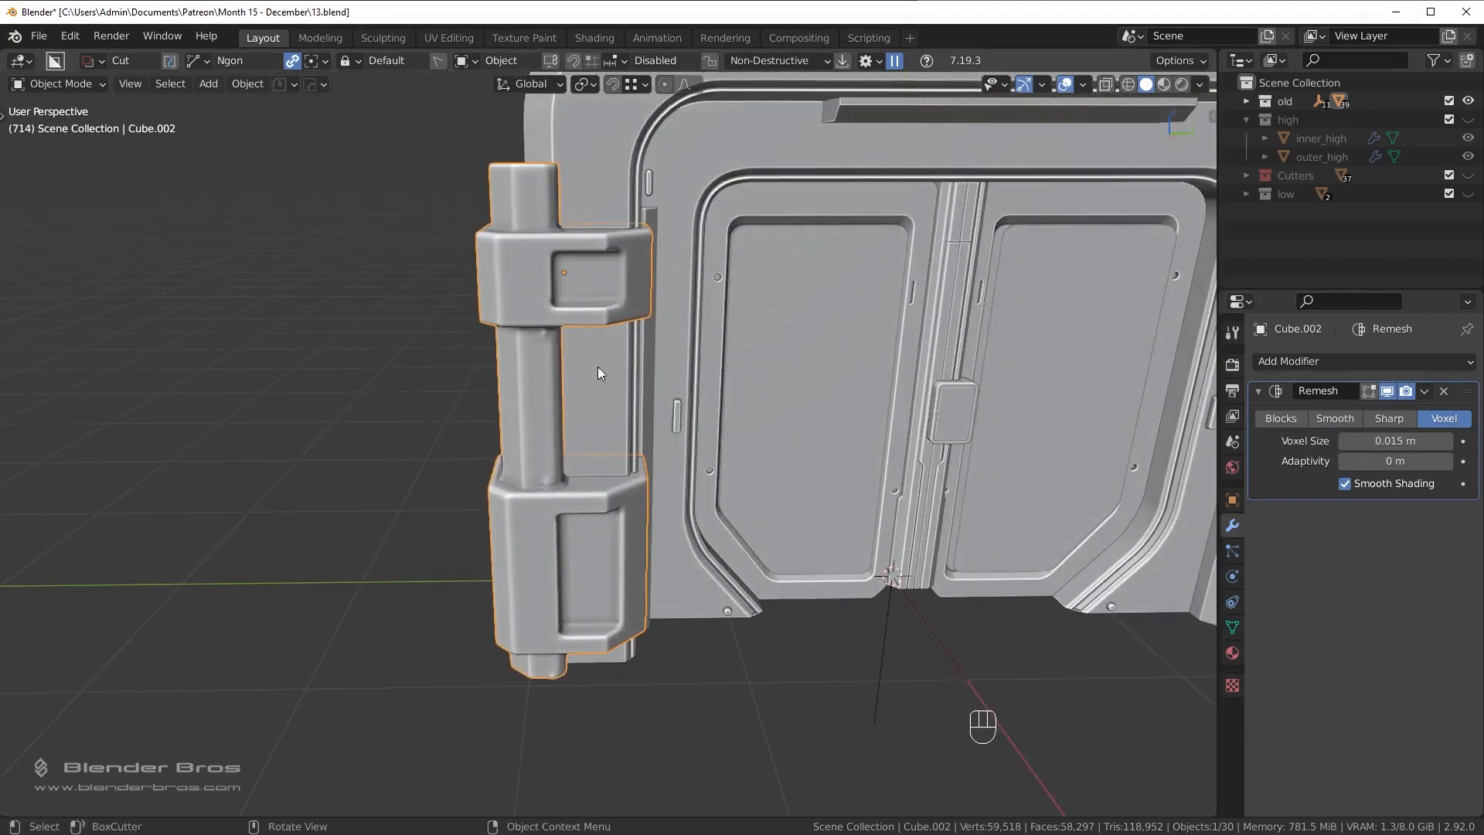
middle_drag(596, 367, 655, 339)
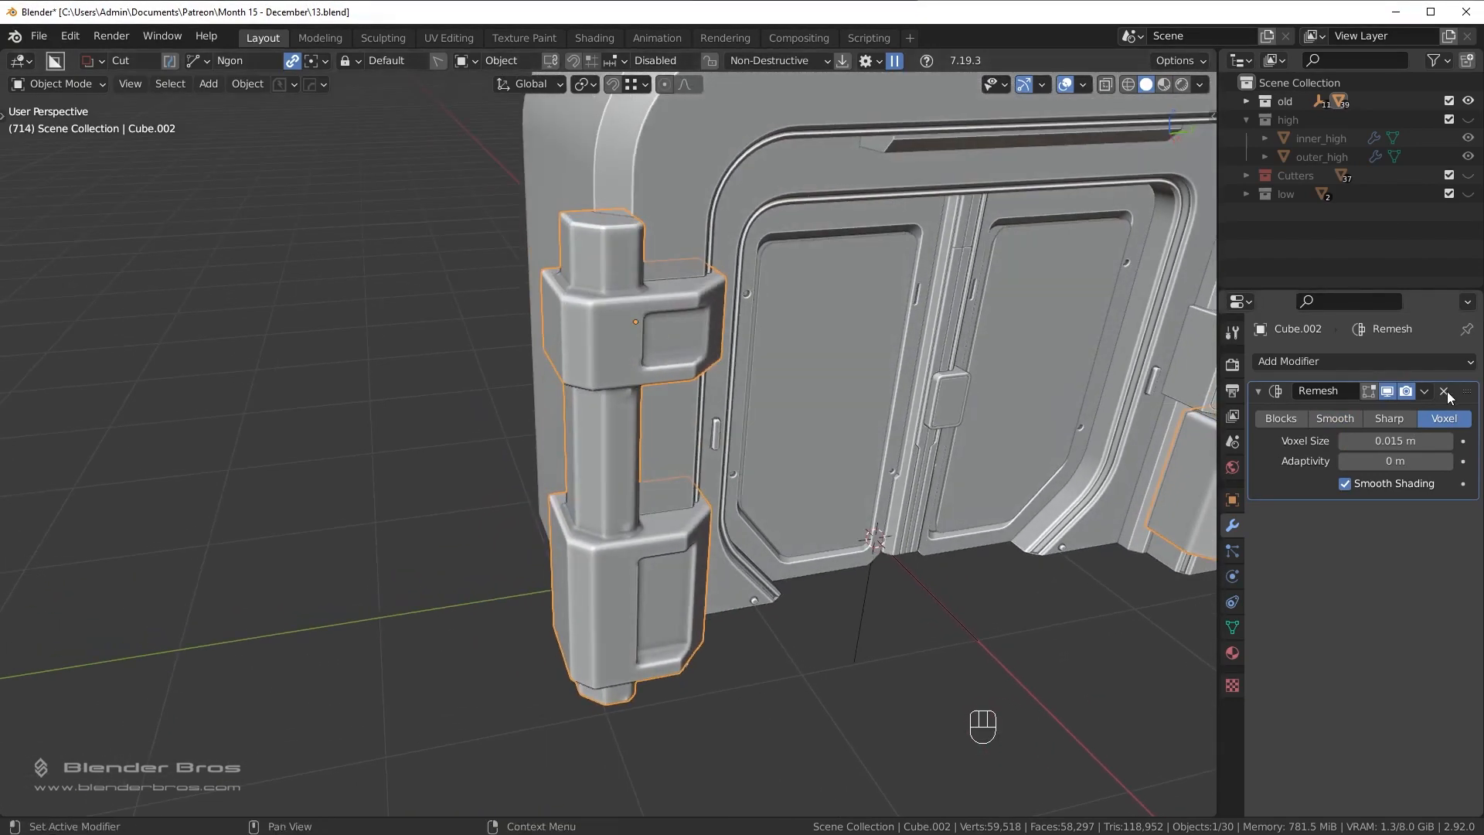
click(1332, 418)
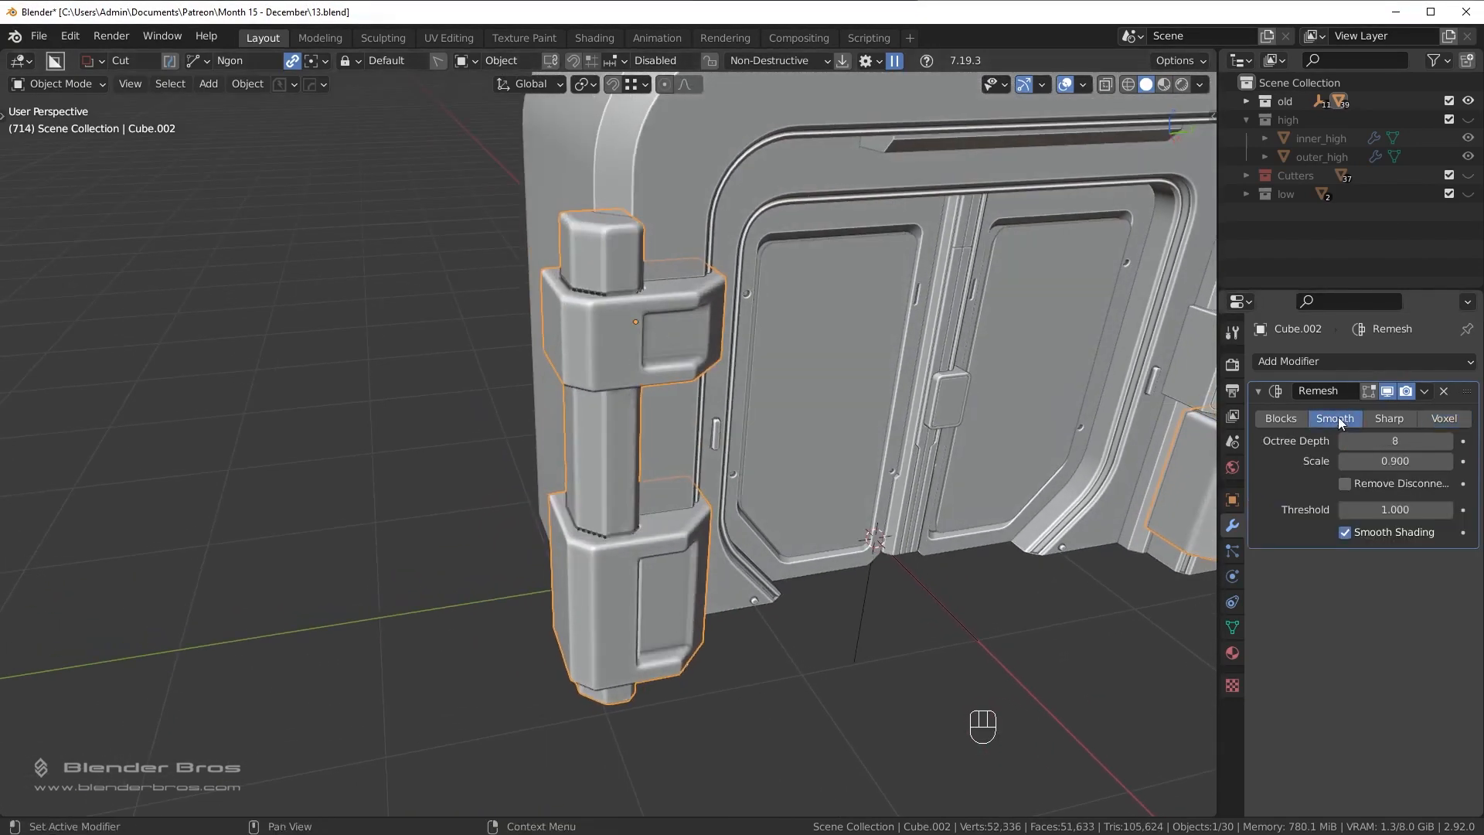
Remove the Remesh modifier and separate the whole joined mesh by loose parts.
click(1443, 390)
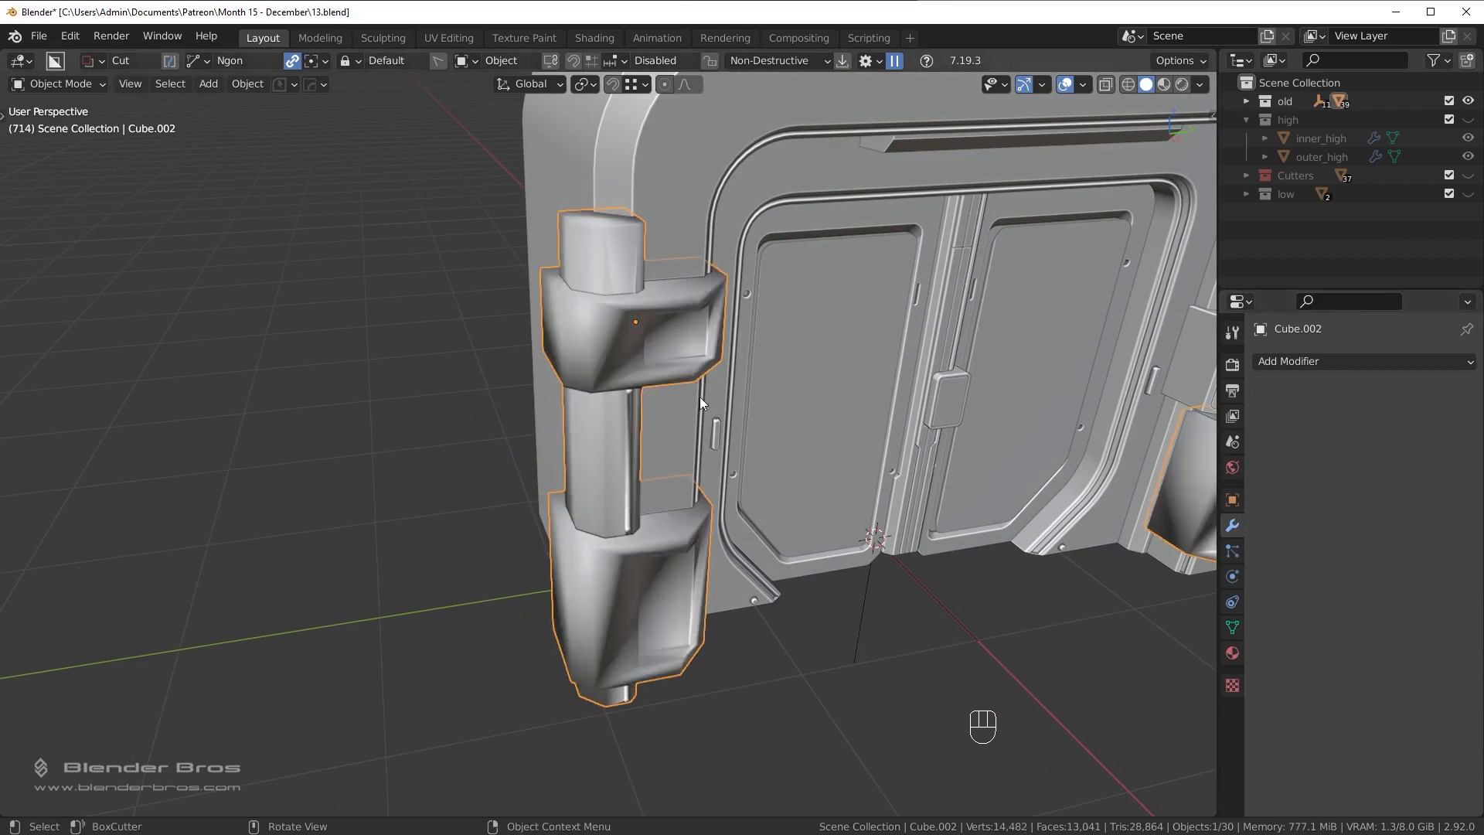
scroll(699, 396, up, 2)
key(Tab)
key(a)
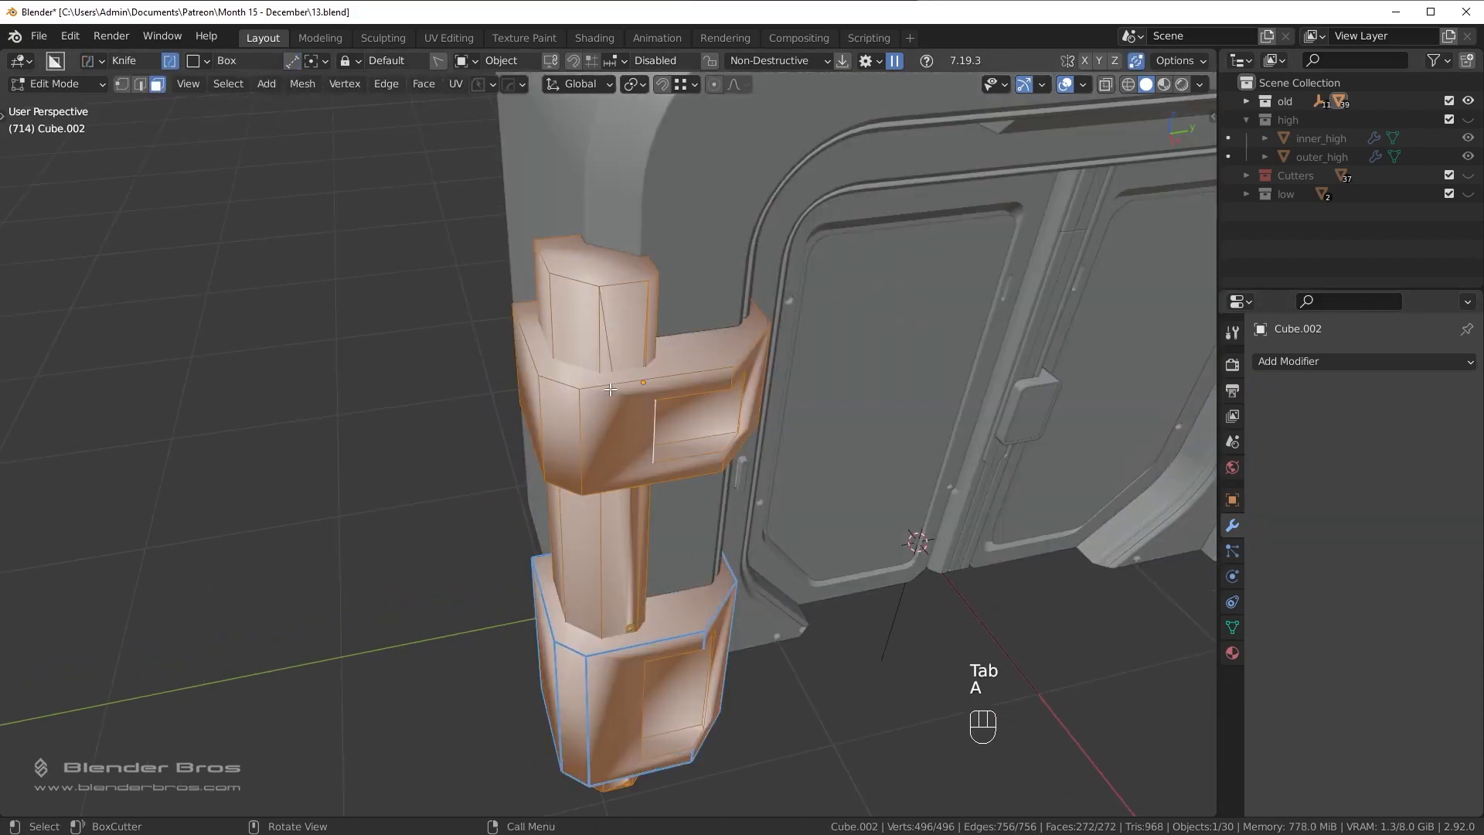
key(p)
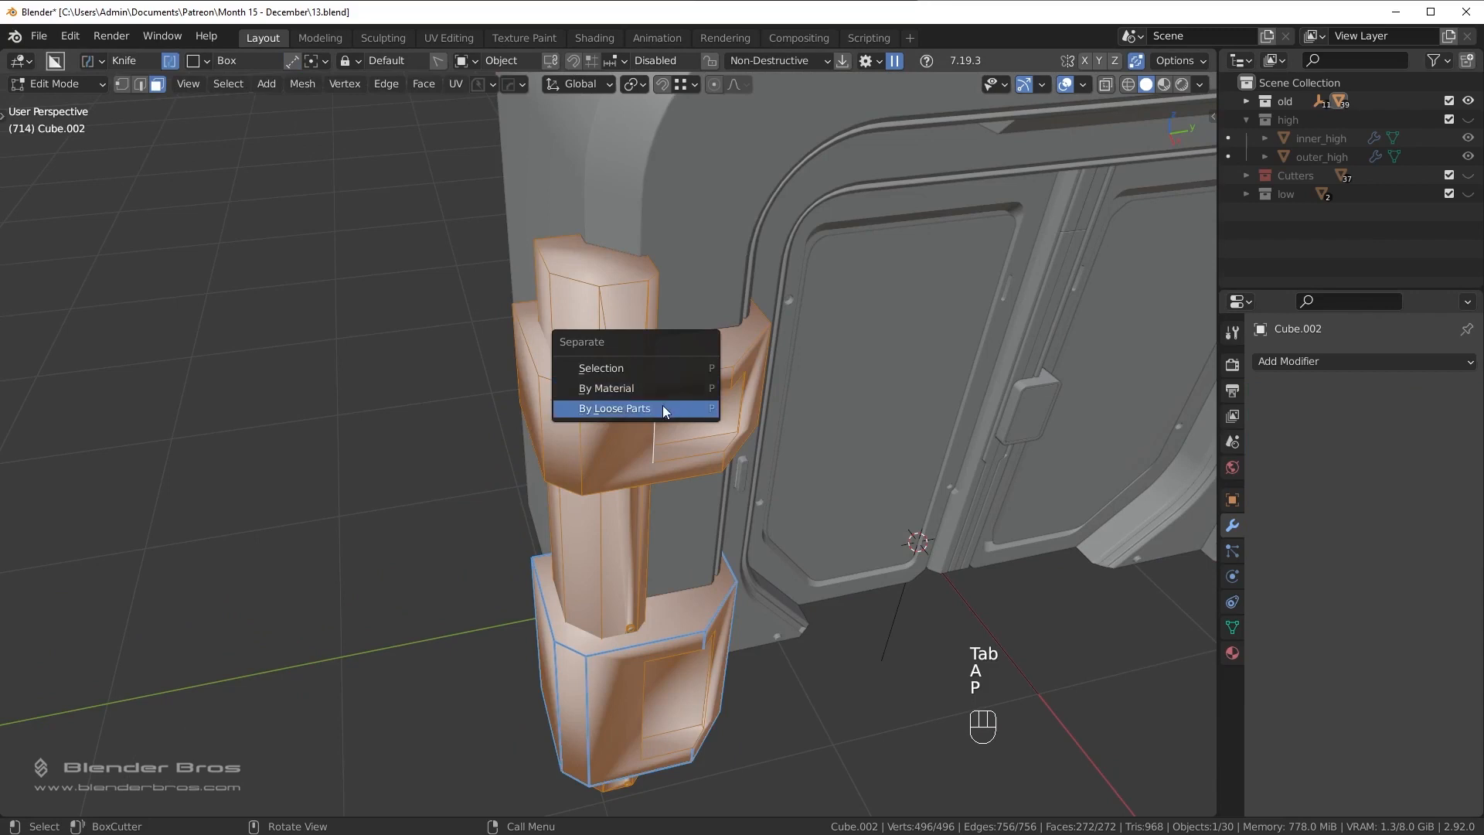
click(661, 405)
key(Tab)
Union the left upper and lower clamps with the left vertical pillar using the HardOps boolean.
click(617, 393)
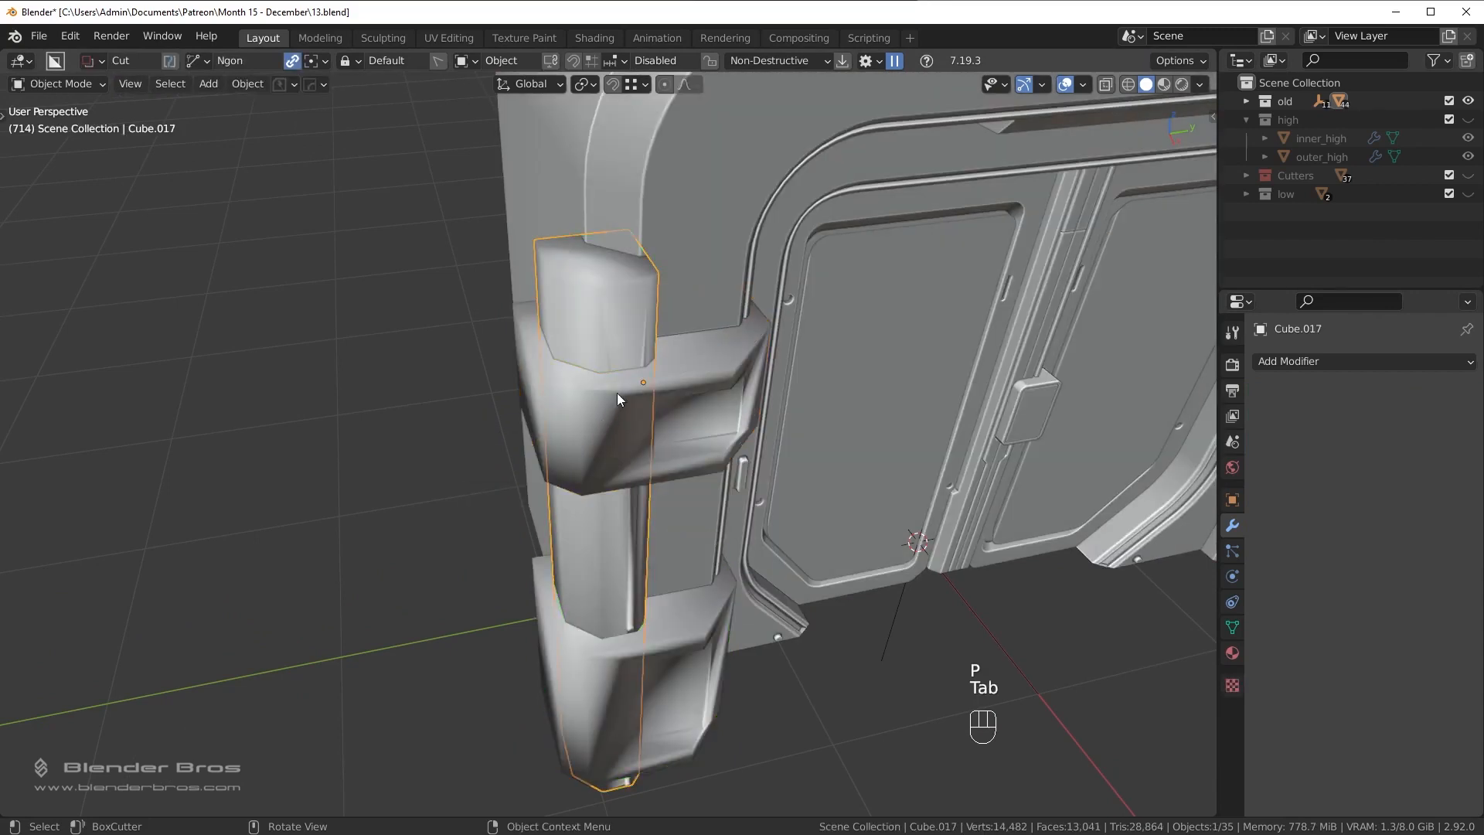
click(595, 435)
shift+click(616, 605)
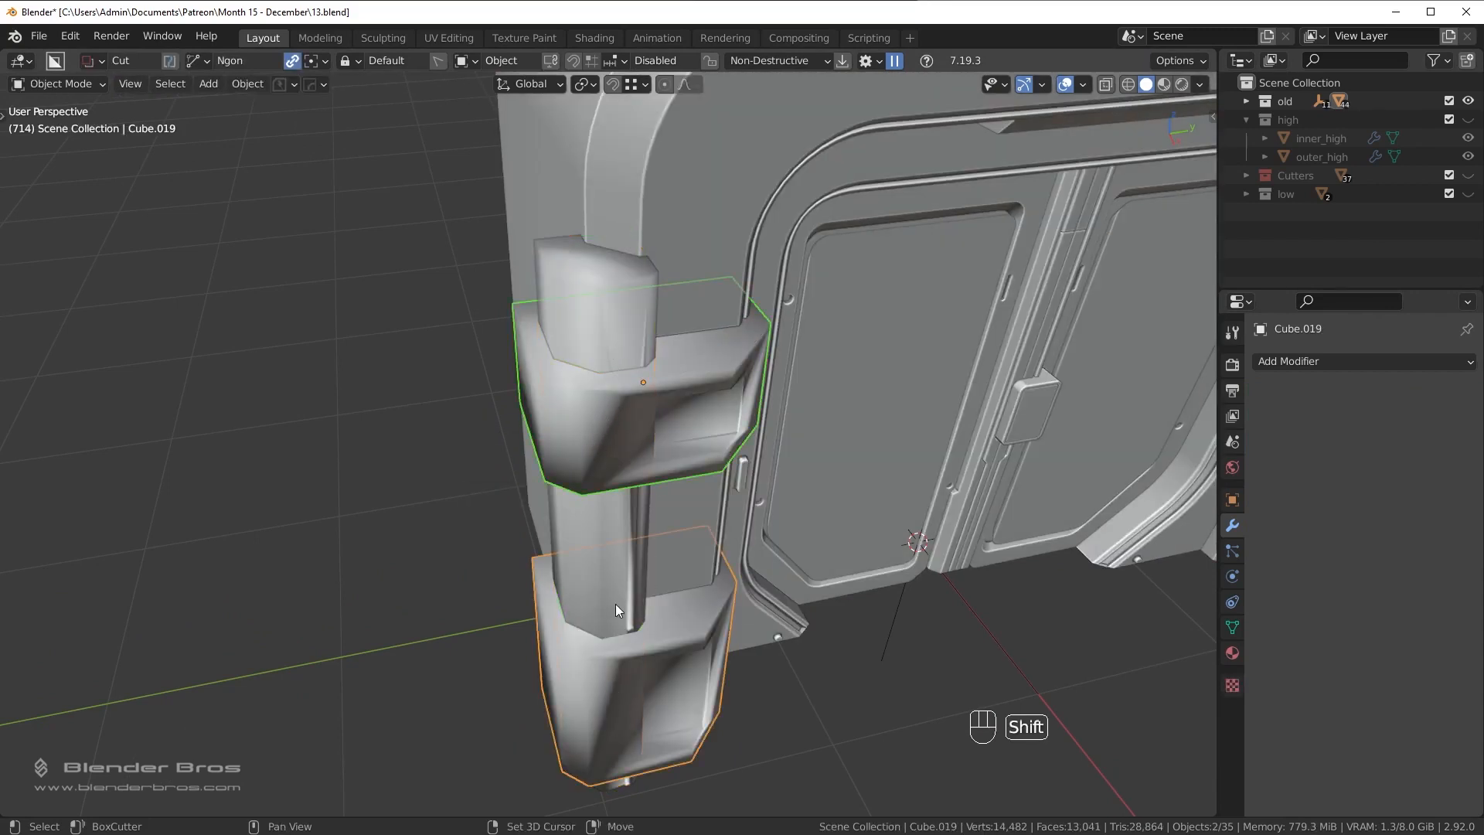
shift+click(603, 571)
key(q)
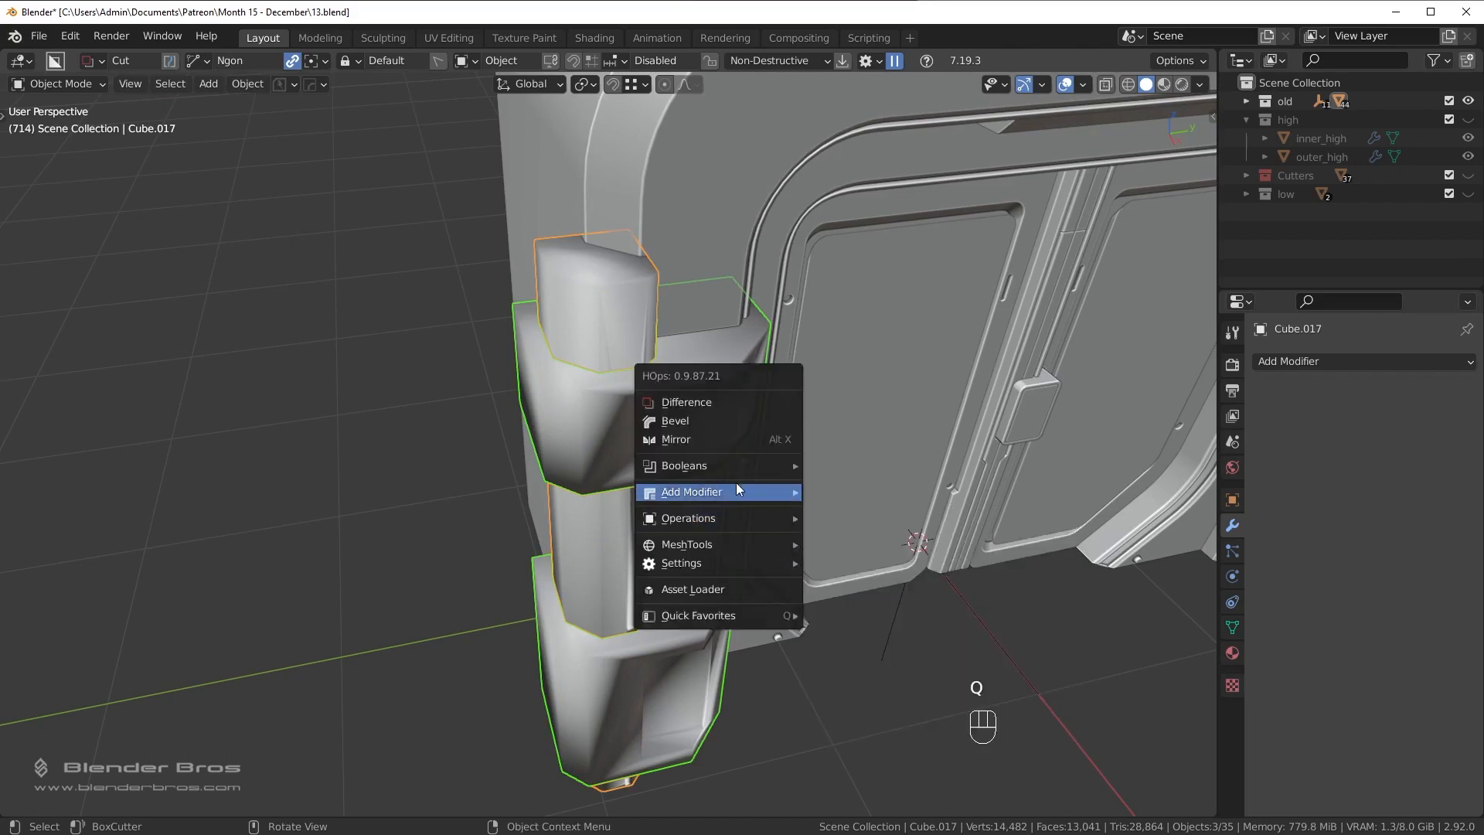
mouse_move(736, 466)
click(850, 508)
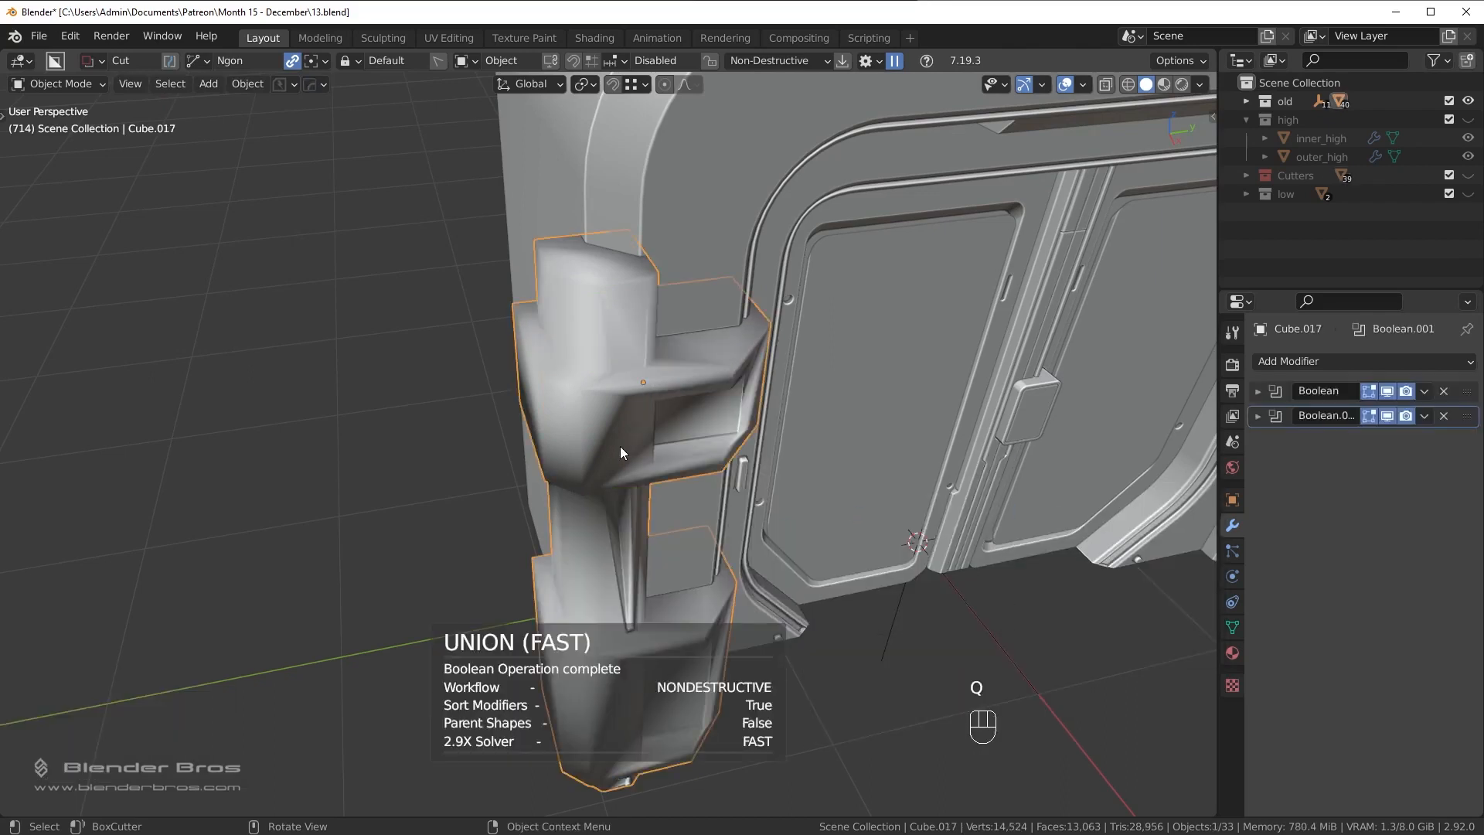
Apply both Boolean modifiers on the left vertical pillar.
click(1424, 390)
click(1413, 411)
click(1424, 390)
click(1414, 411)
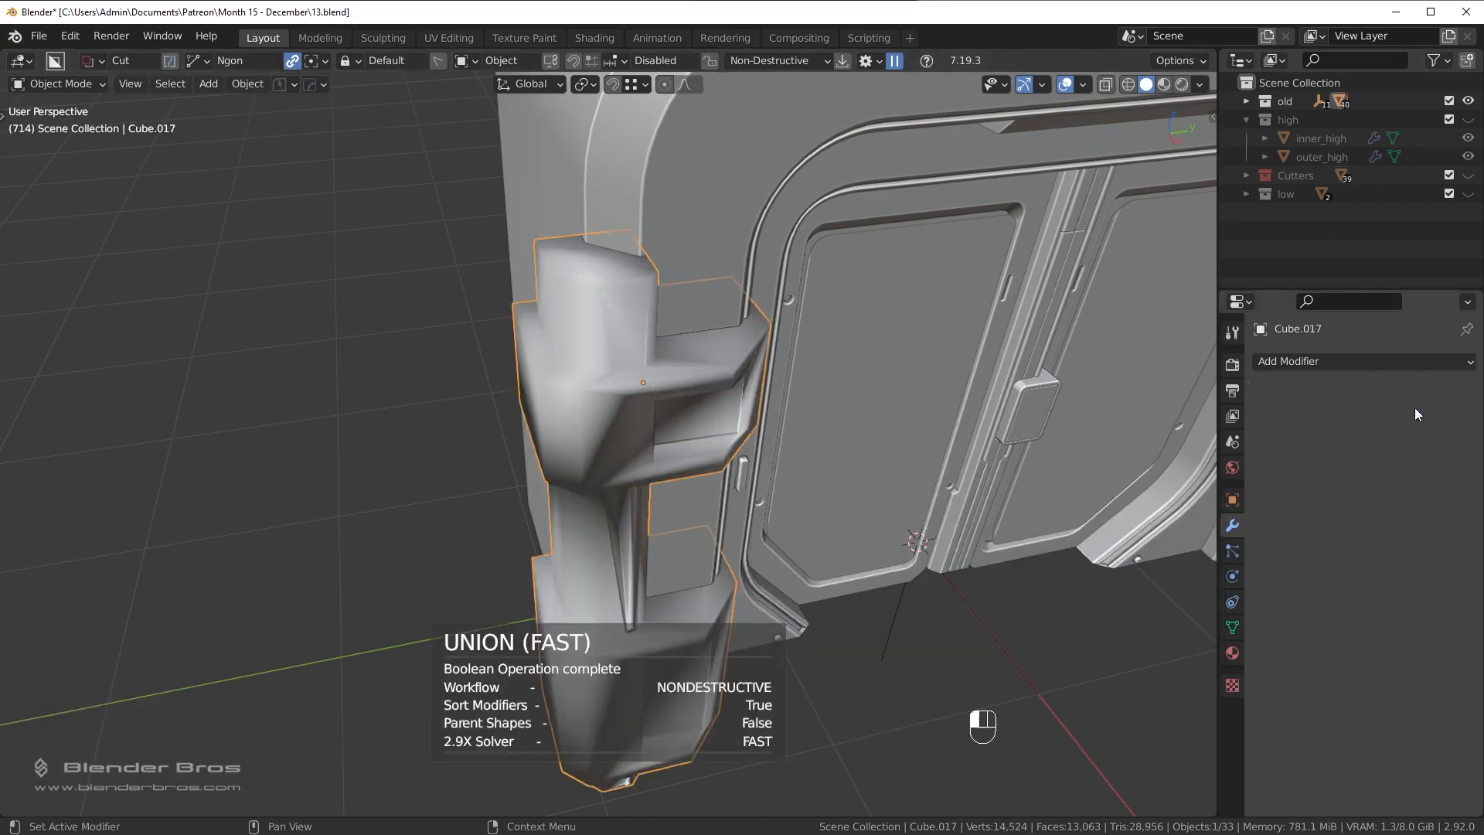
Add a Remesh modifier to the merged left pillar in Smooth mode with an octree depth of 8.
click(1329, 362)
click(1093, 610)
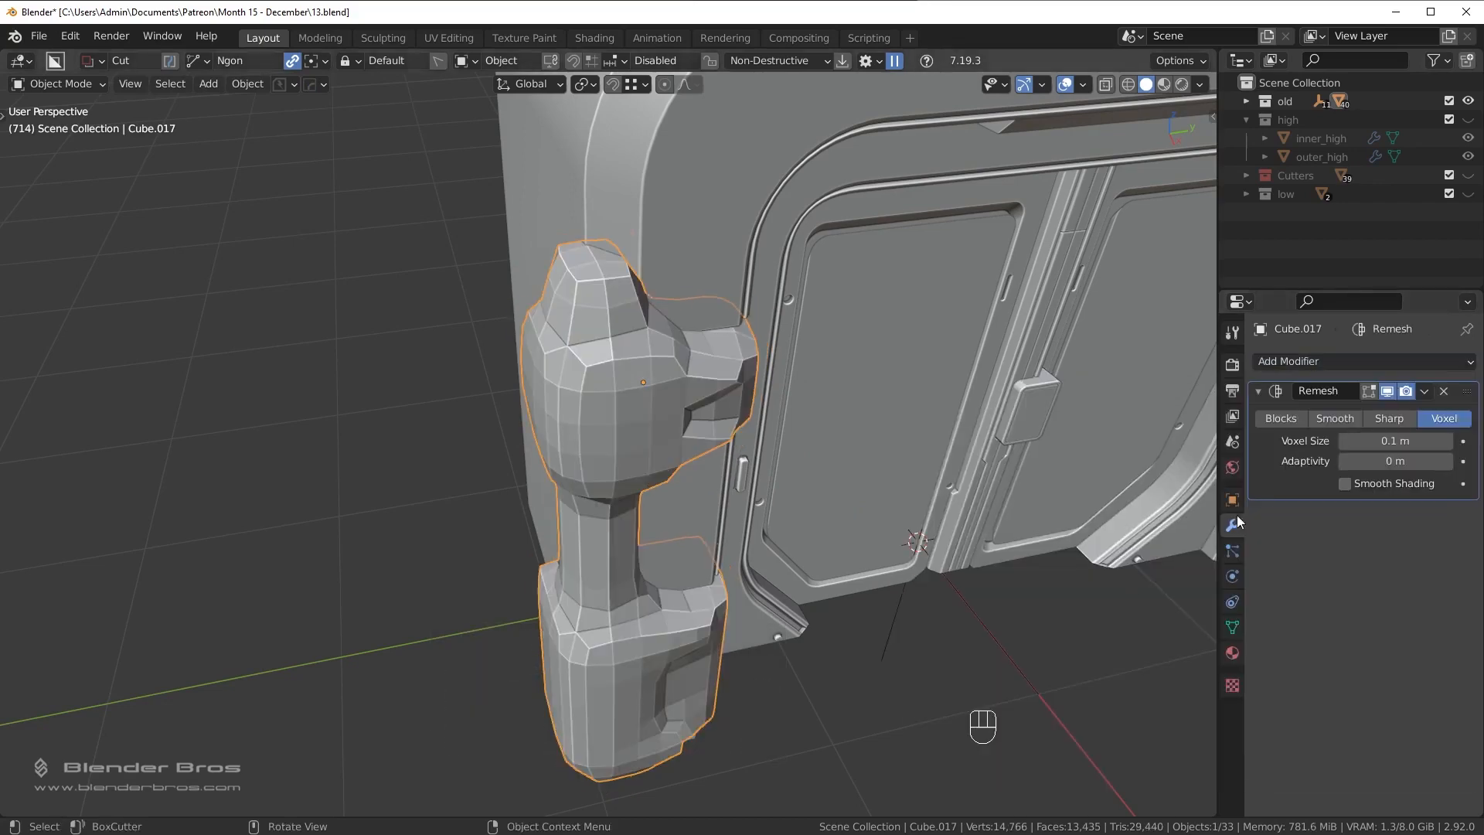
click(1329, 418)
click(1439, 441)
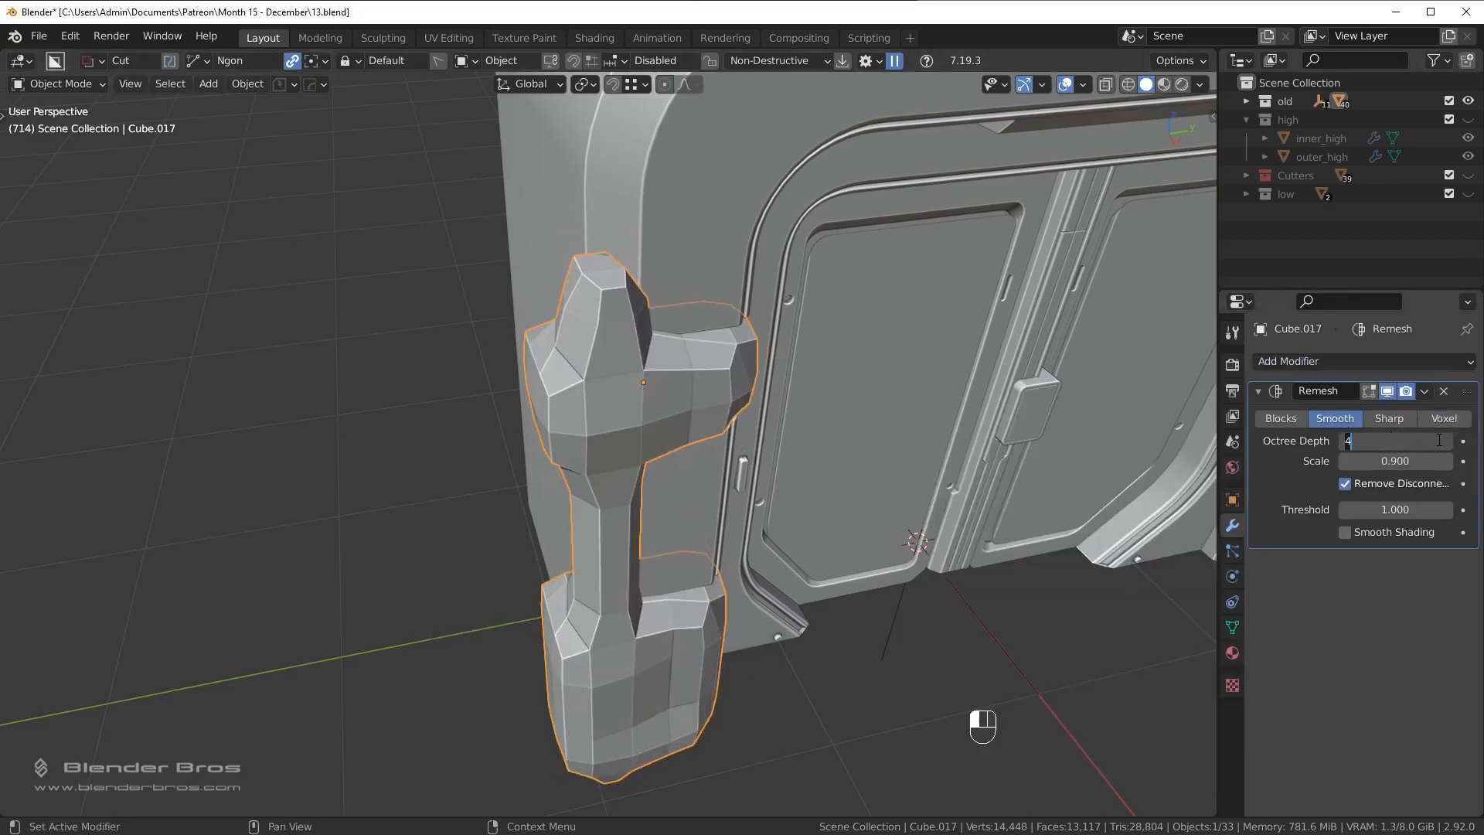
click(1447, 441)
click(1447, 441)
click(1447, 441)
click(1447, 441)
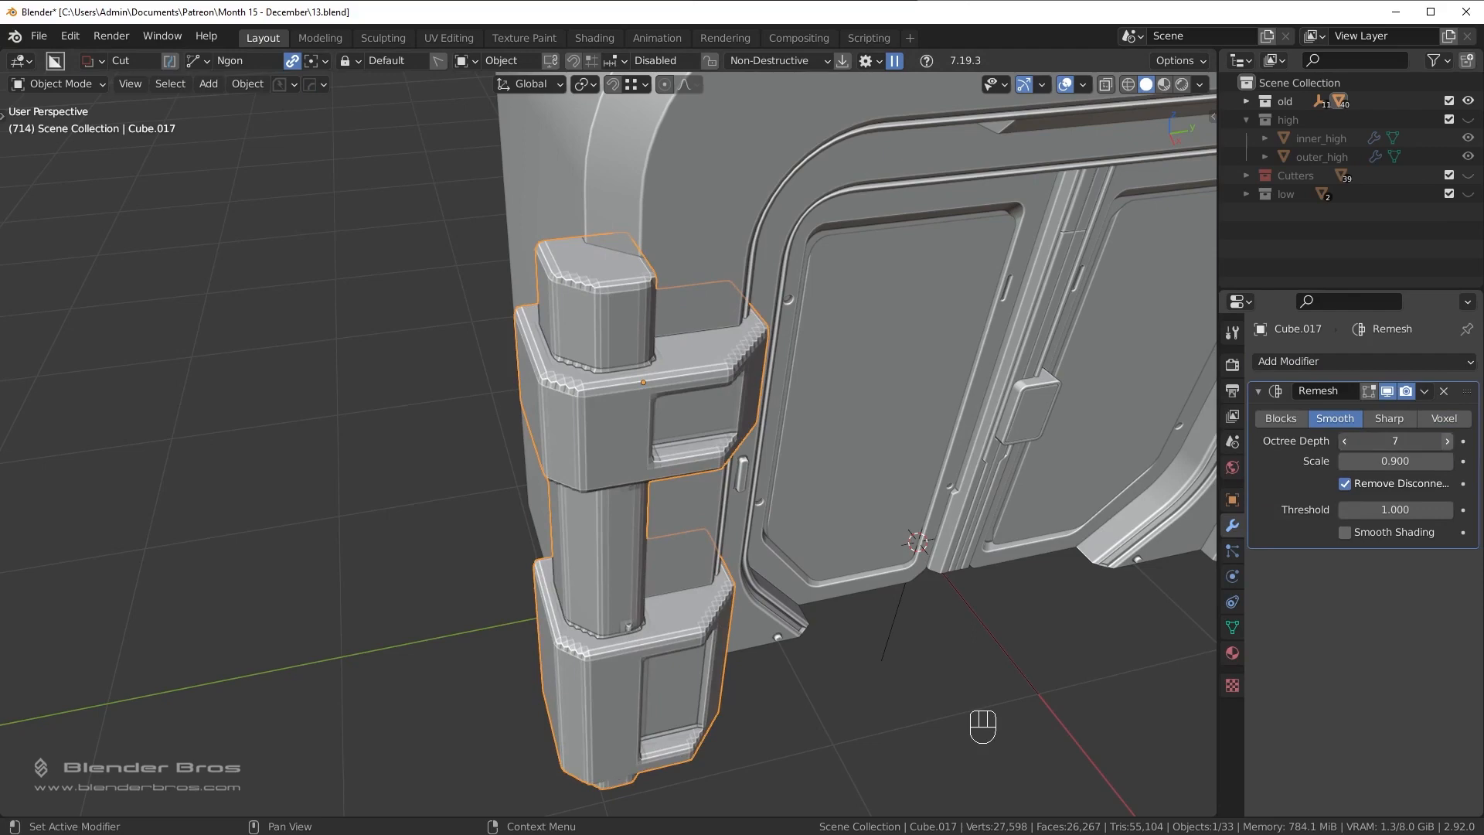
Enable Smooth Shading and turn off Remove Disconnected on the merged pillar's Remesh modifier.
click(1347, 532)
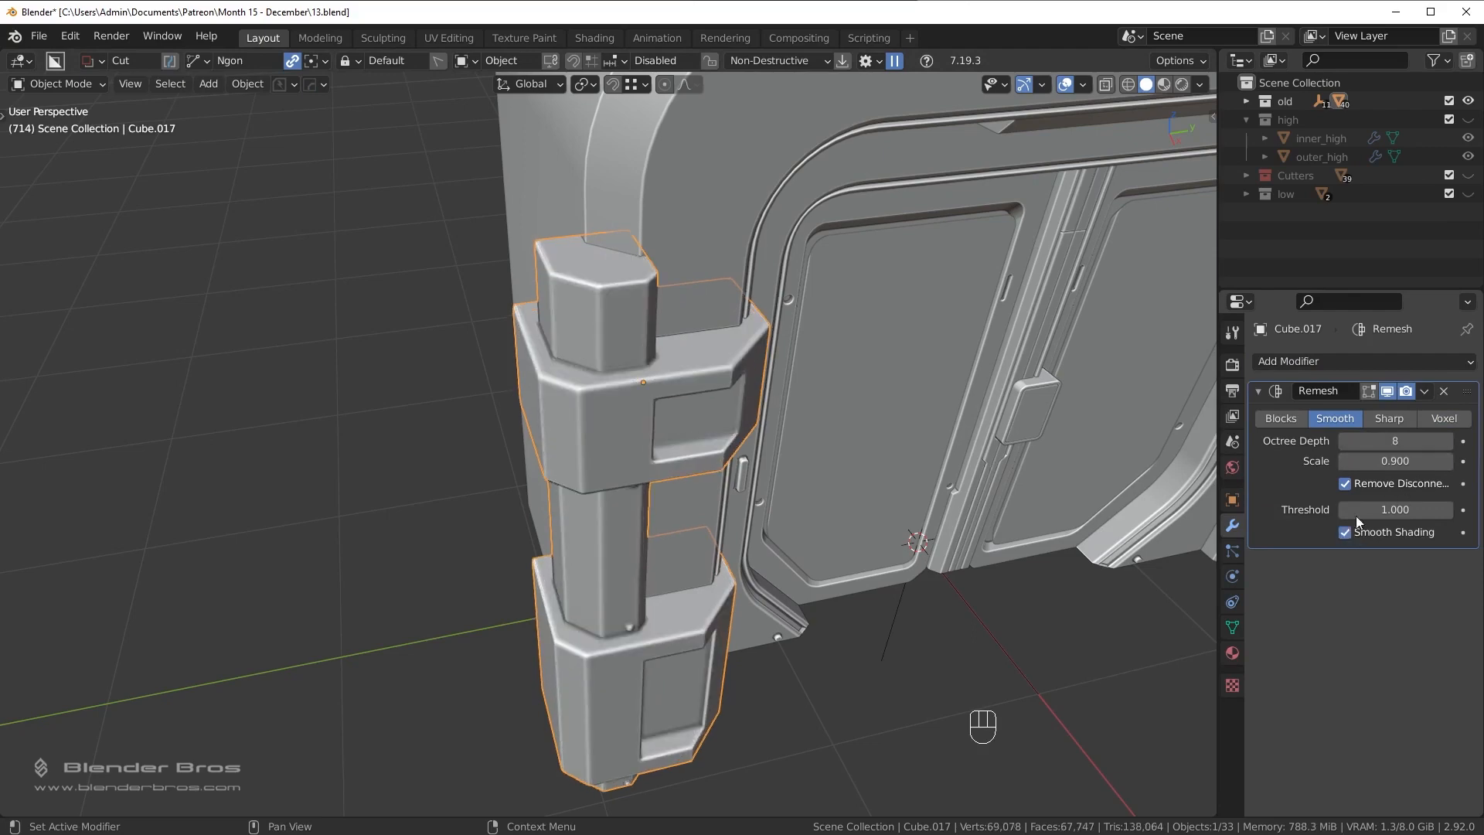
click(1345, 484)
middle_drag(762, 462, 628, 513)
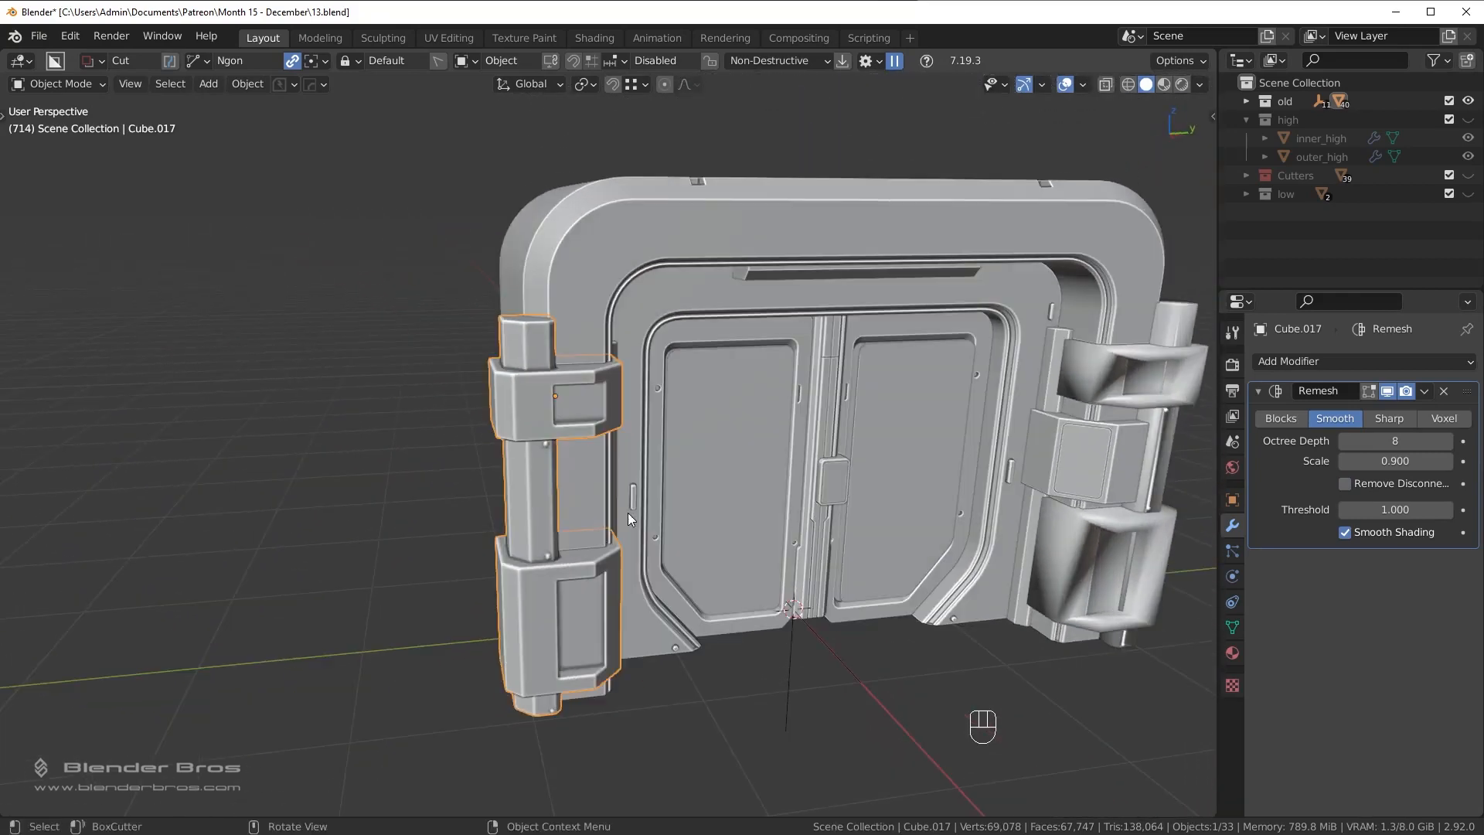
Isolate the merged left pillar in local view and inspect its remeshed upper clamp.
key(KP_Divide)
scroll(617, 493, up, 3)
middle_drag(659, 431, 643, 468)
shift+middle_drag(685, 409, 671, 564)
middle_drag(677, 458, 683, 425)
scroll(683, 425, down, 3)
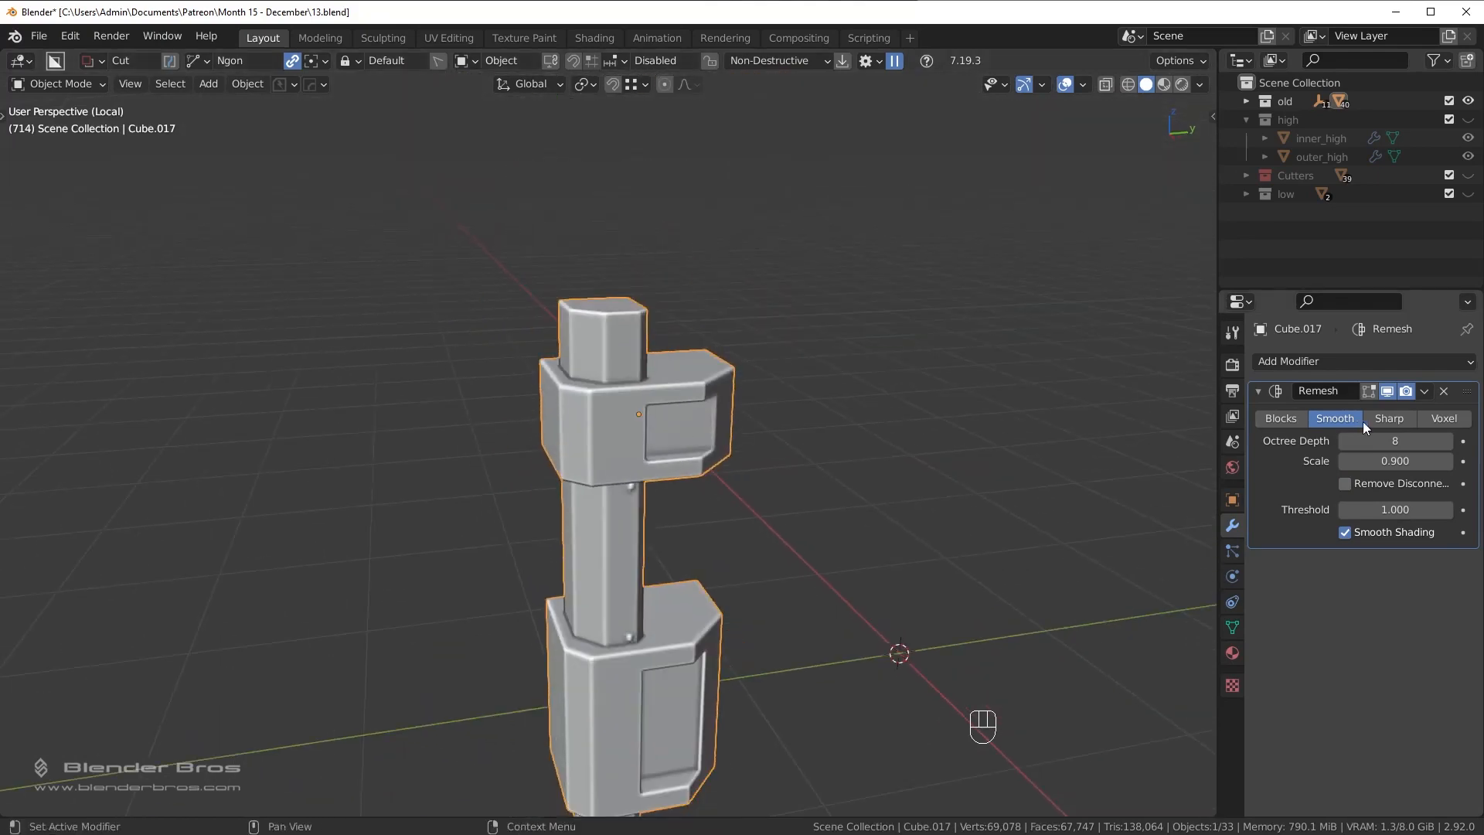
Switch the pillar's Remesh modifier to Voxel mode with a voxel size of 0.015 m.
click(1444, 418)
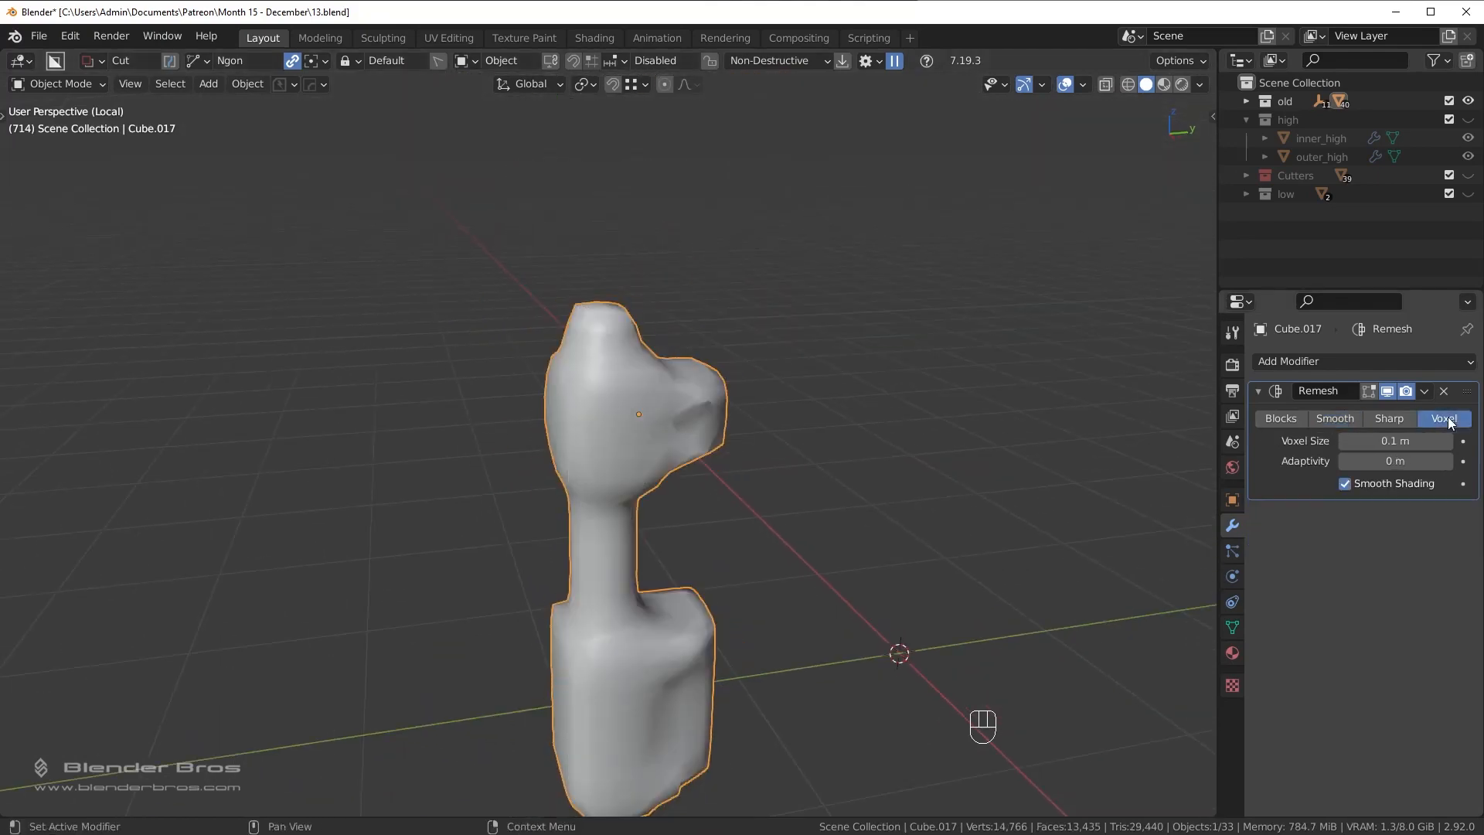
click(1417, 438)
text(.015)
key(Return)
scroll(816, 516, down, 2)
middle_drag(816, 517, 782, 465)
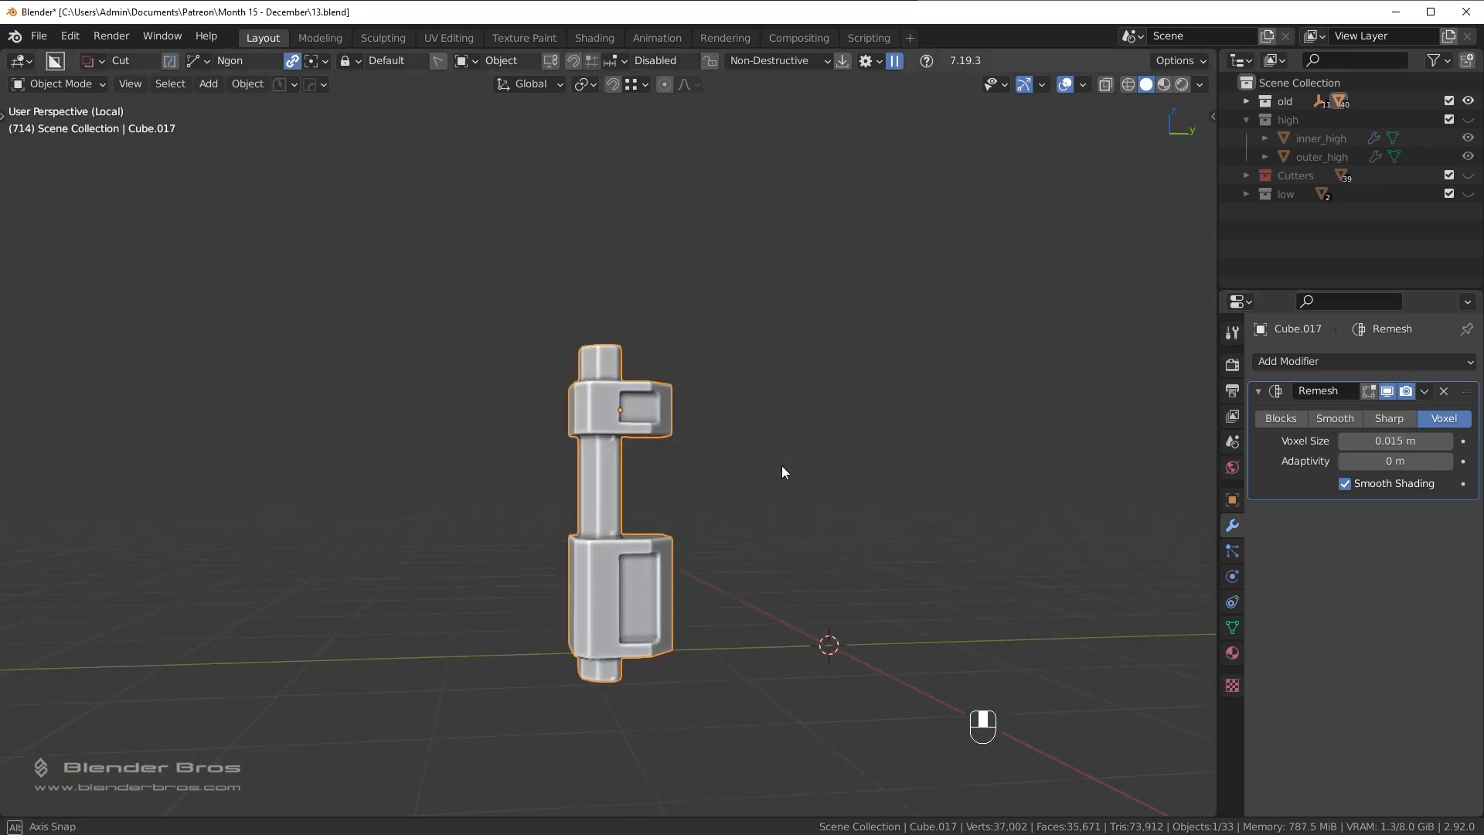
Compare the Remesh modifier's Smooth and Voxel modes on the pillar and upper clamp, ending in Smooth mode.
click(1347, 421)
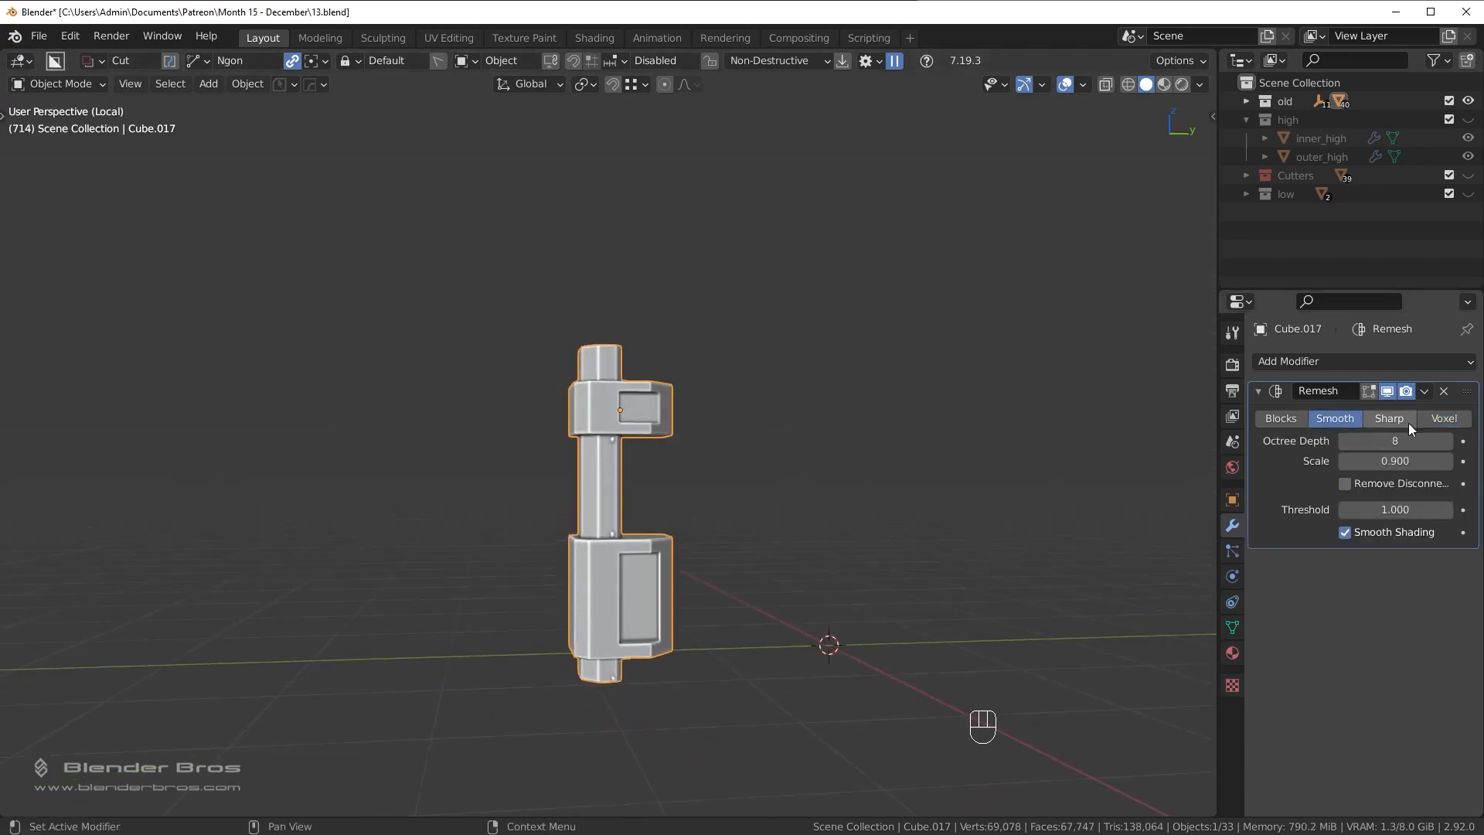
scroll(753, 504, up, 4)
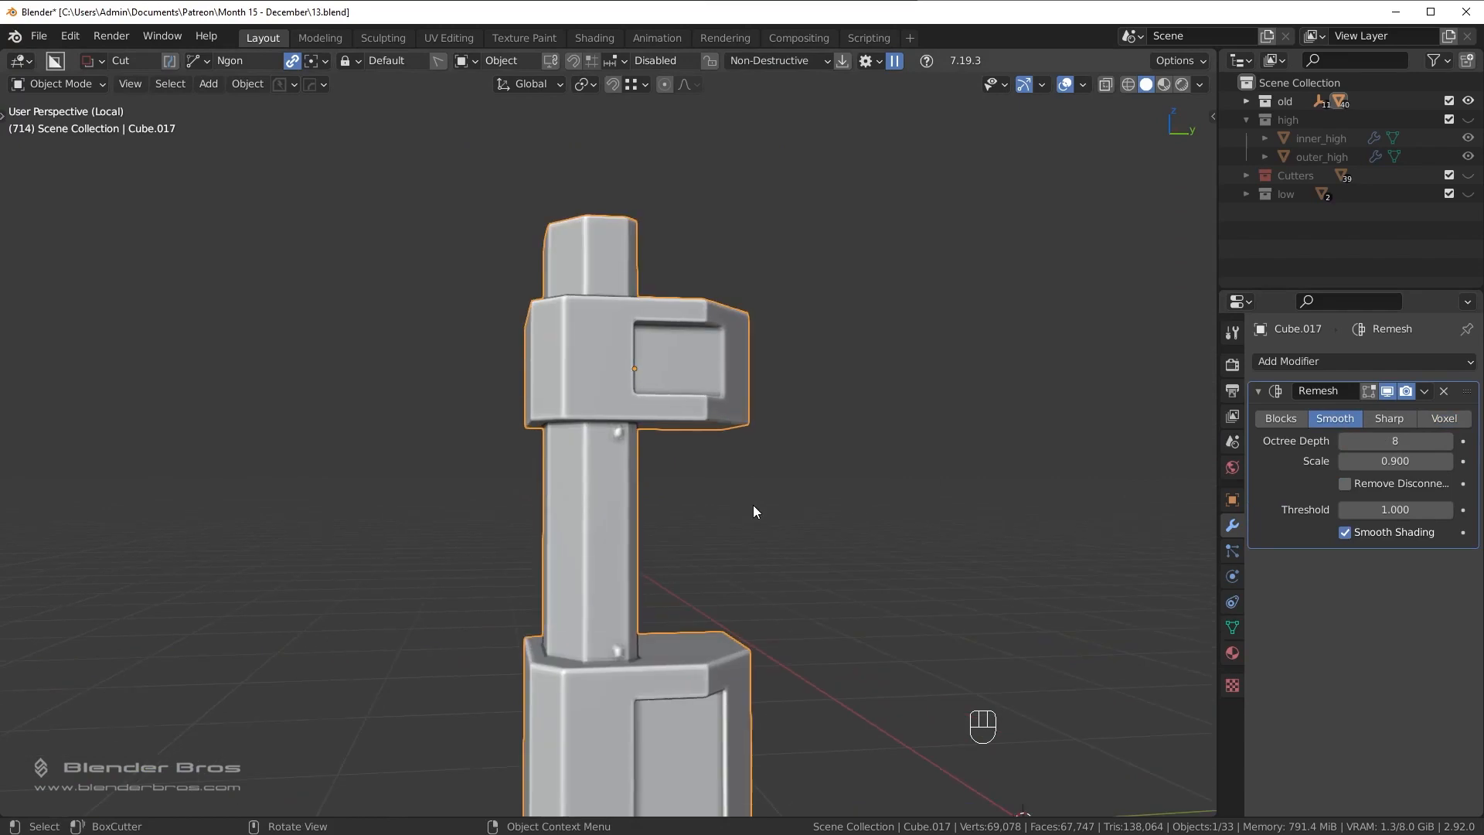
click(1443, 418)
middle_drag(882, 503, 679, 347)
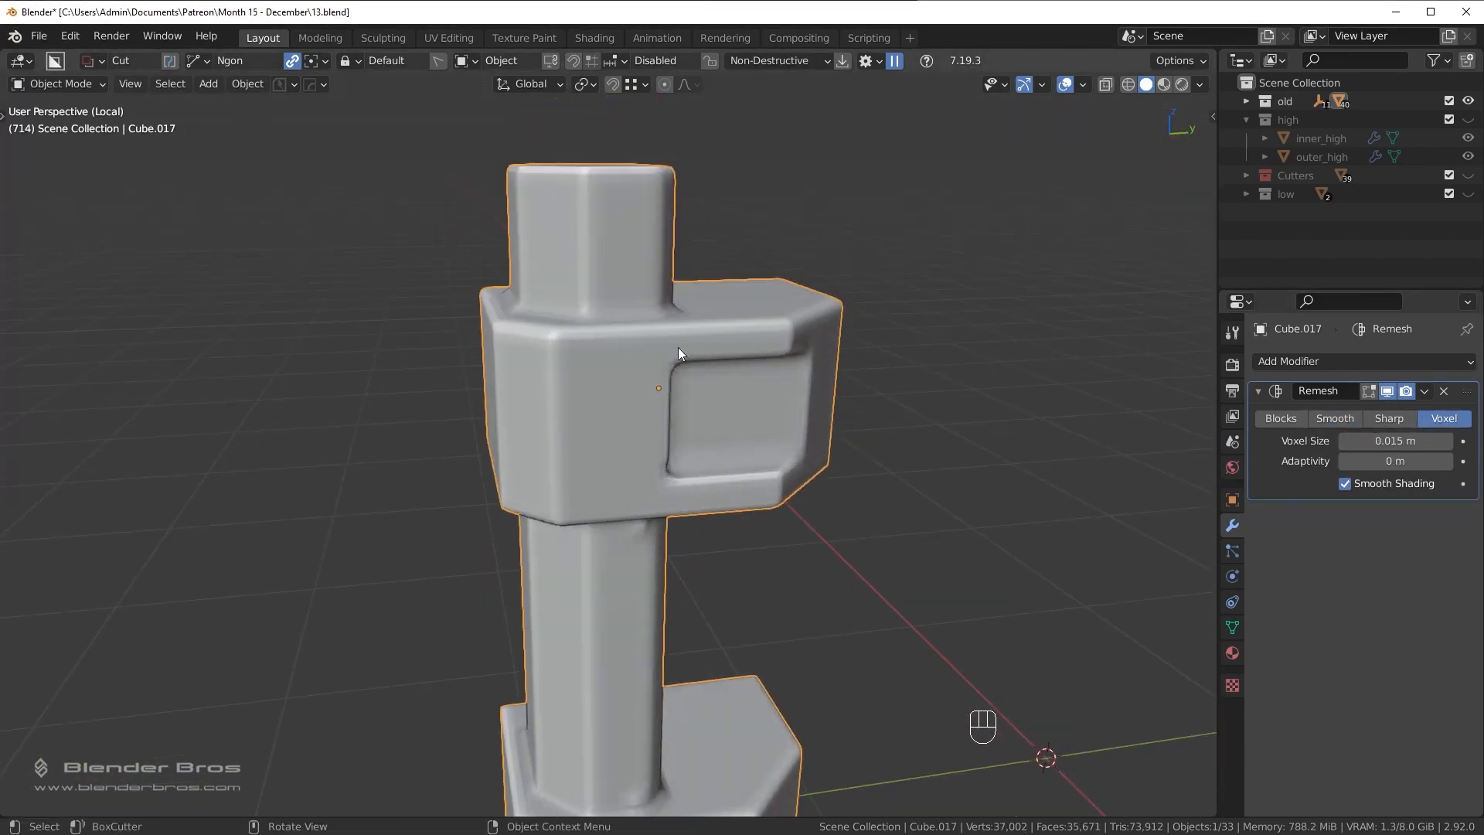
click(1342, 416)
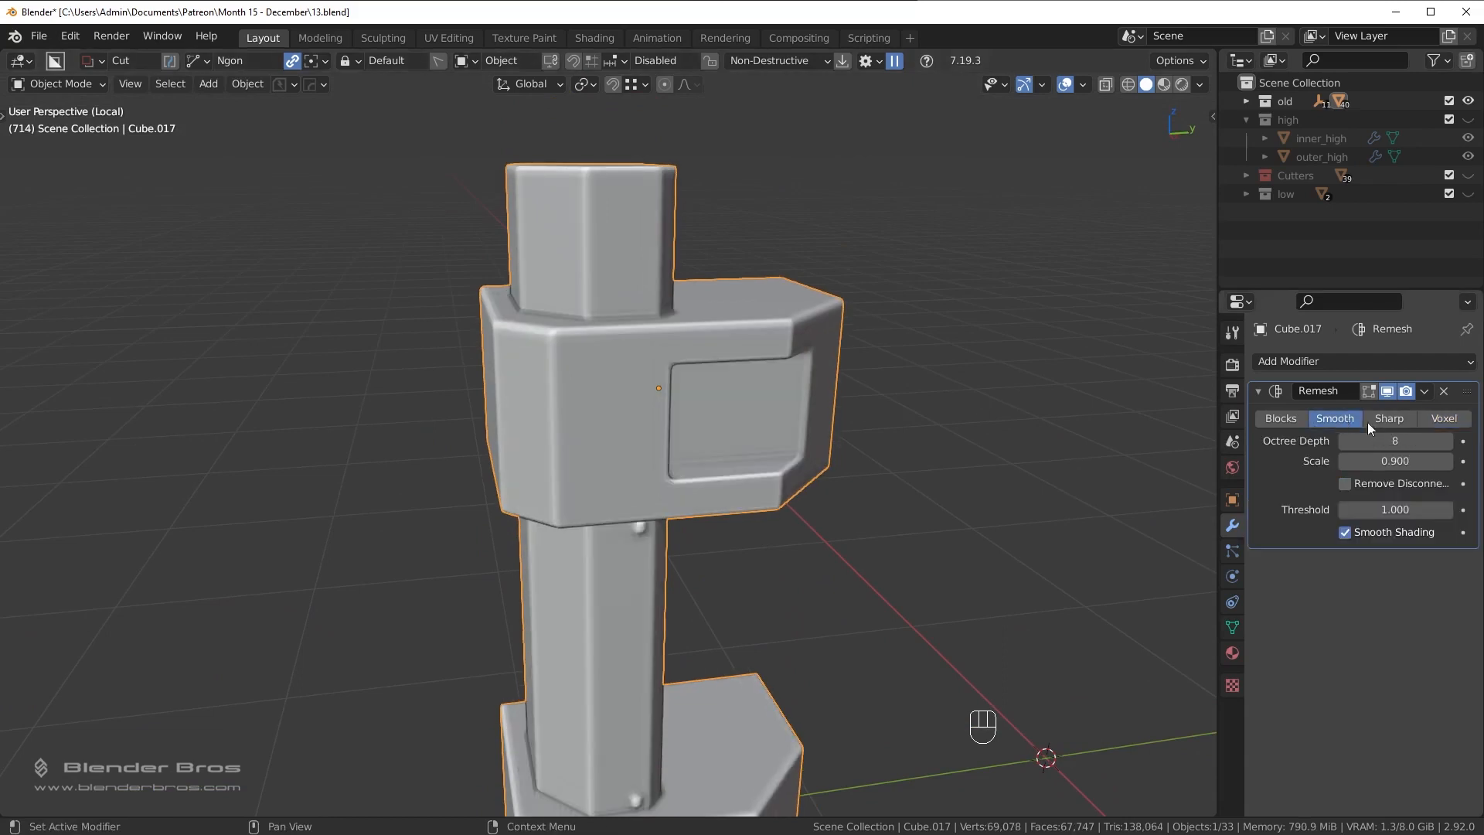
middle_drag(1195, 452, 828, 538)
click(1448, 440)
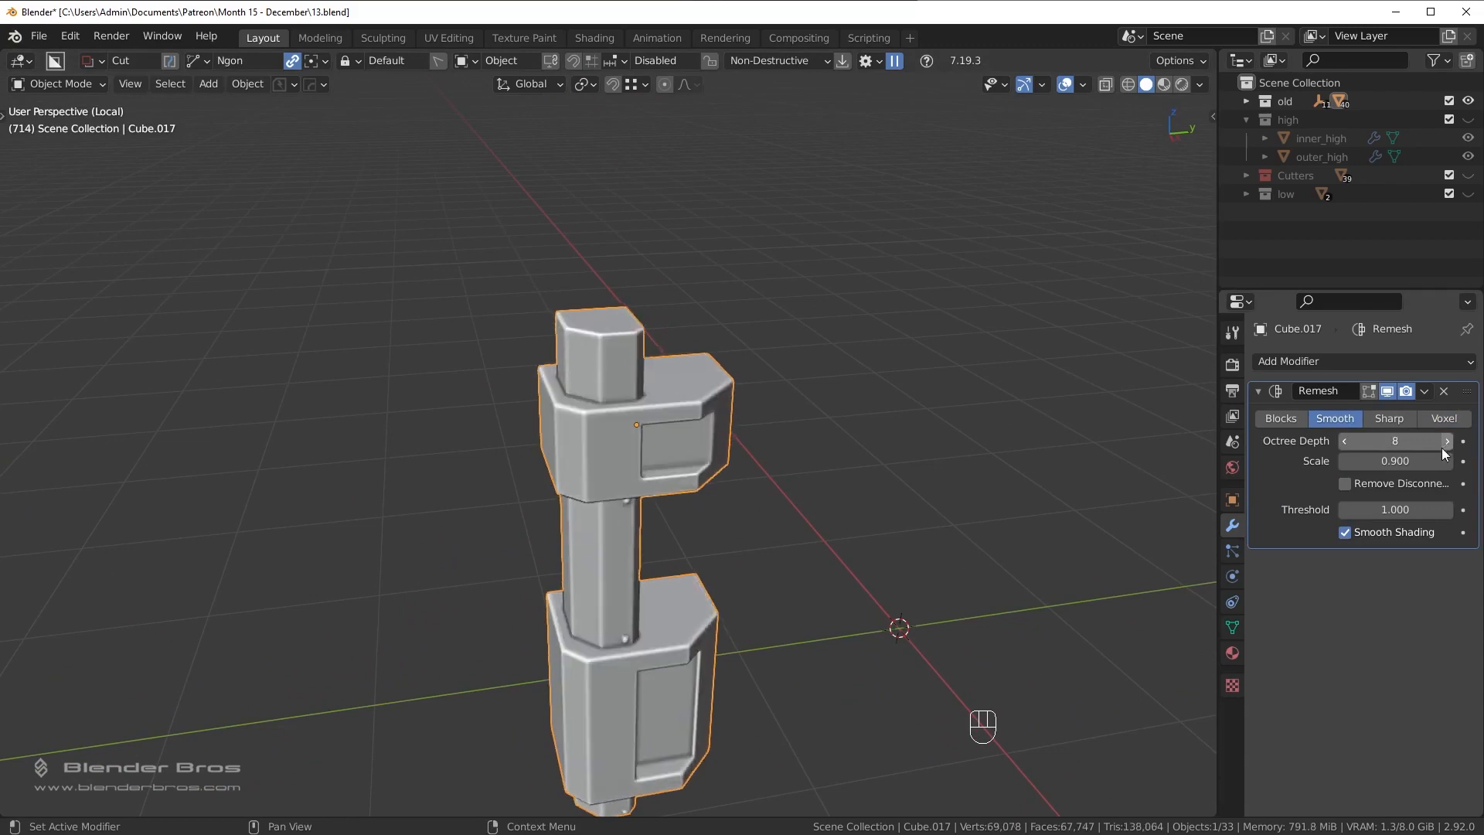
Add a Smooth modifier with a factor of -0.320 to the left pillar and set the Remesh scale to 0.897.
click(1333, 361)
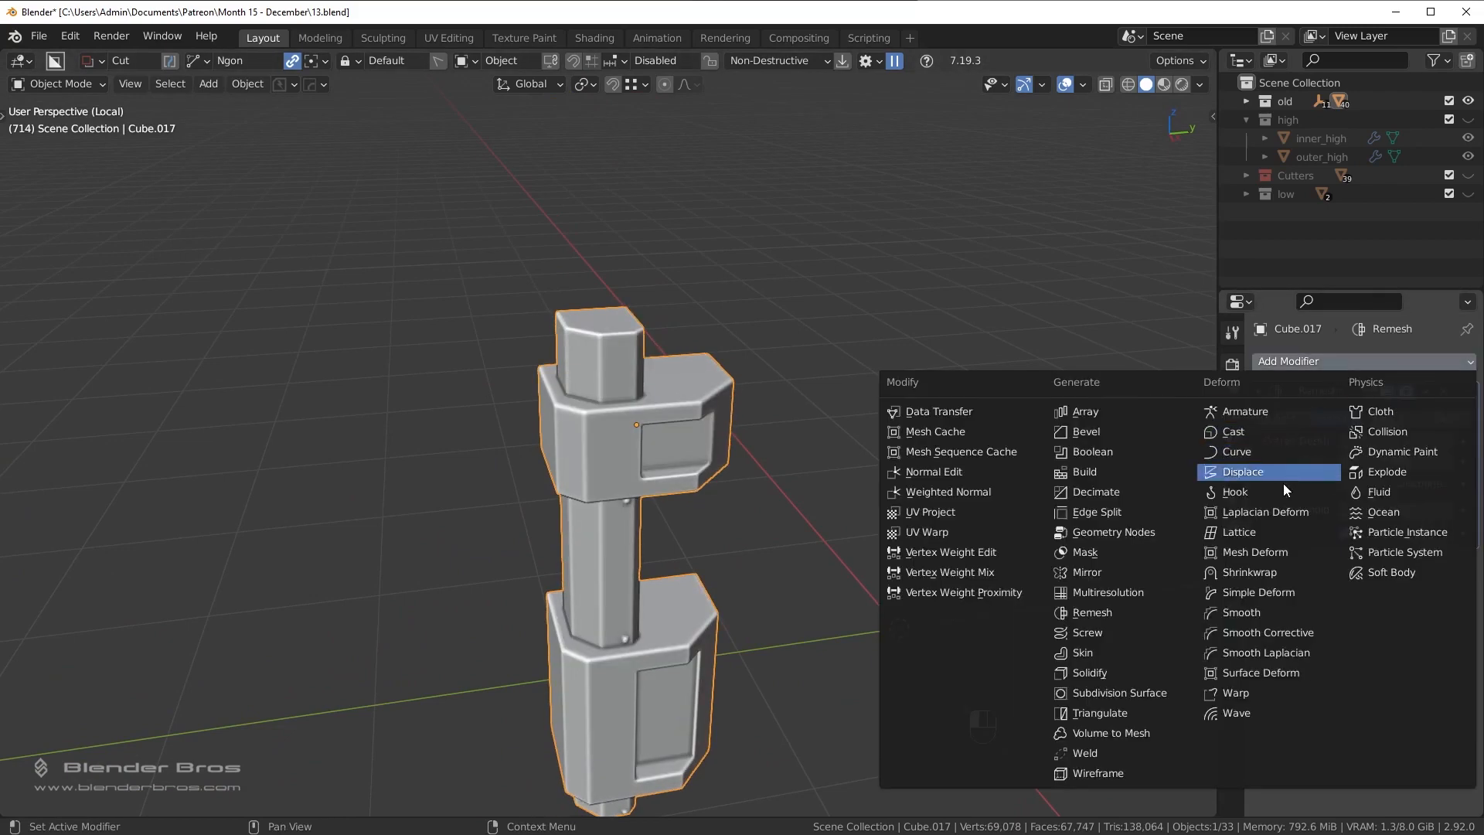
click(1268, 614)
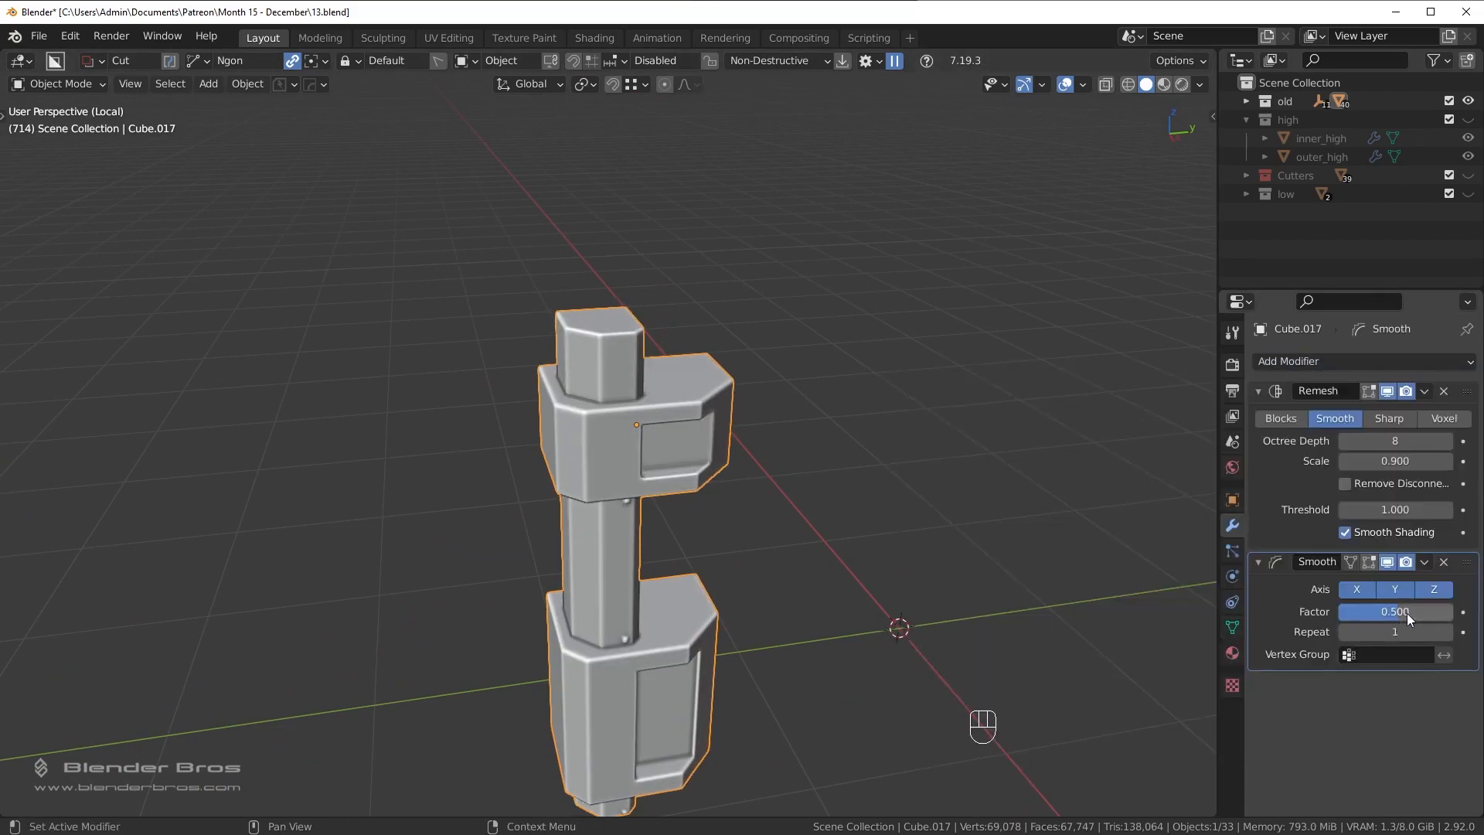
mouse_move(1406, 614)
shift+mouse_down()
mouse_move(1394, 612)
mouse_move(1446, 611)
mouse_move(1426, 610)
shift+mouse_up()
scroll(796, 403, up, 6)
shift+drag(1416, 461, 1413, 460)
scroll(787, 439, down, 4)
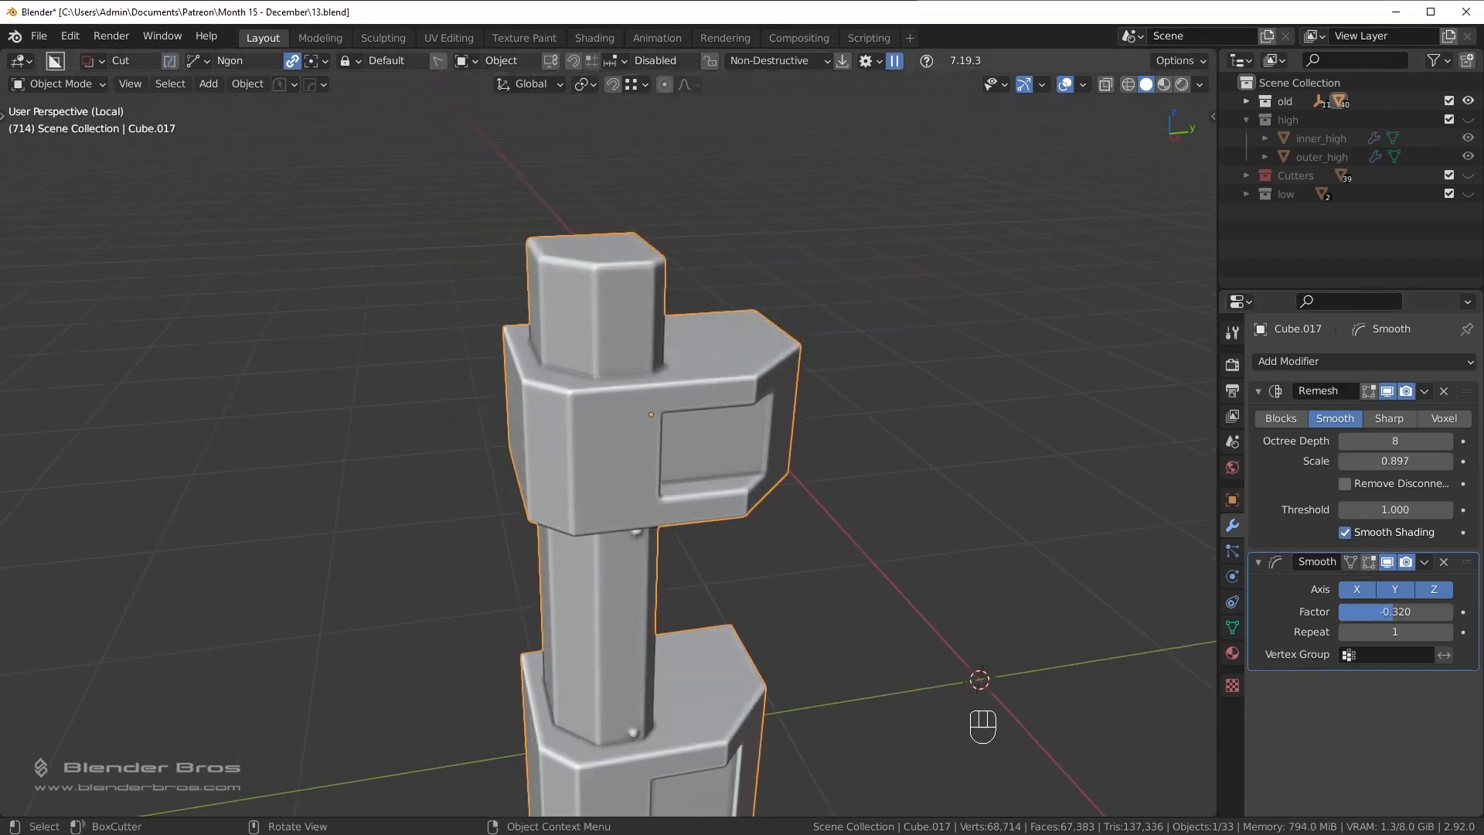
Examine the wireframe topology where the pillar meets the upper clamp, with the wireframe overlay turned on temporarily.
scroll(841, 567, down, 4)
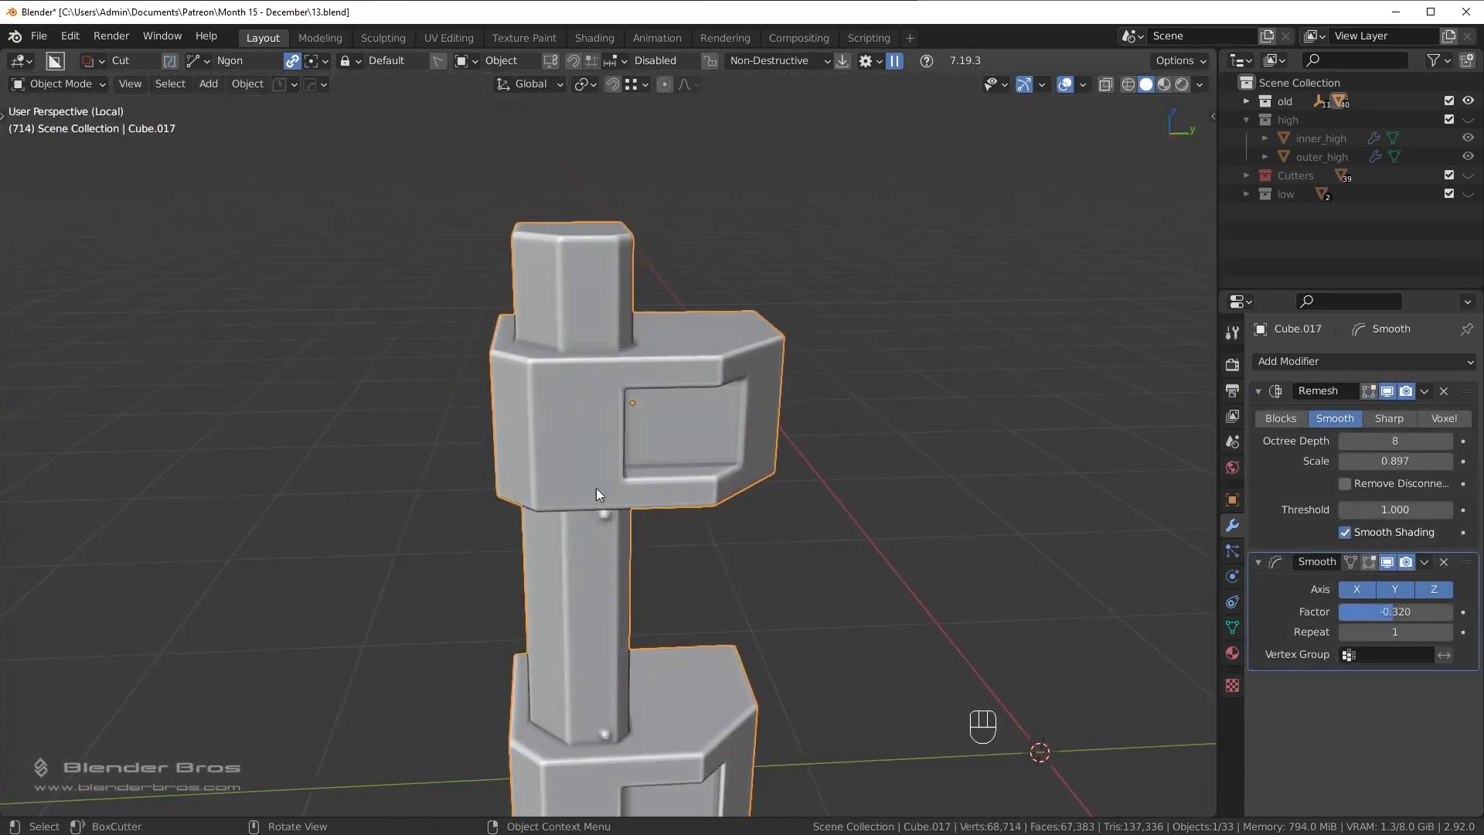
scroll(610, 402, up, 4)
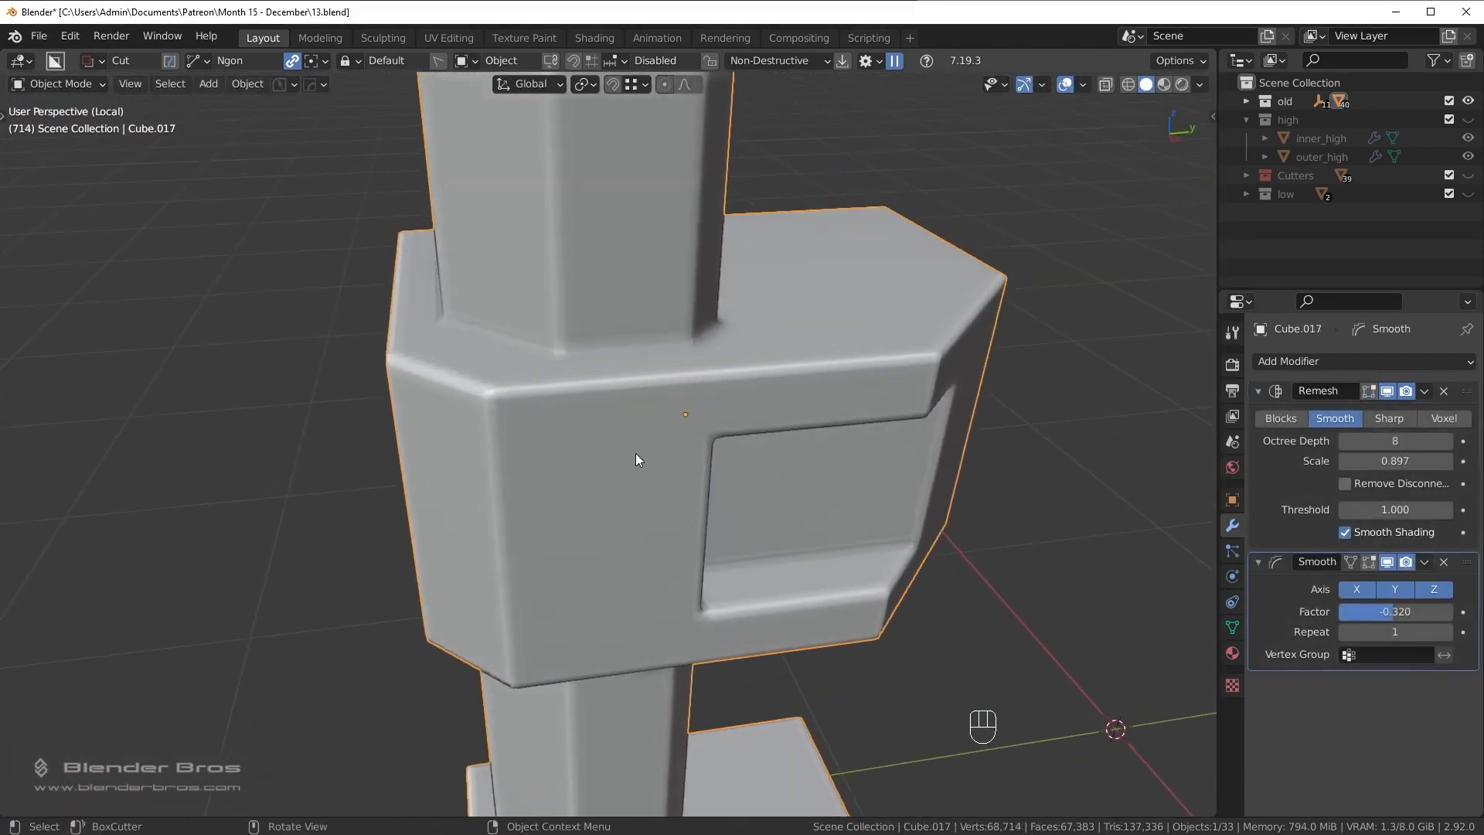
scroll(810, 365, down, 6)
key(alt+v)
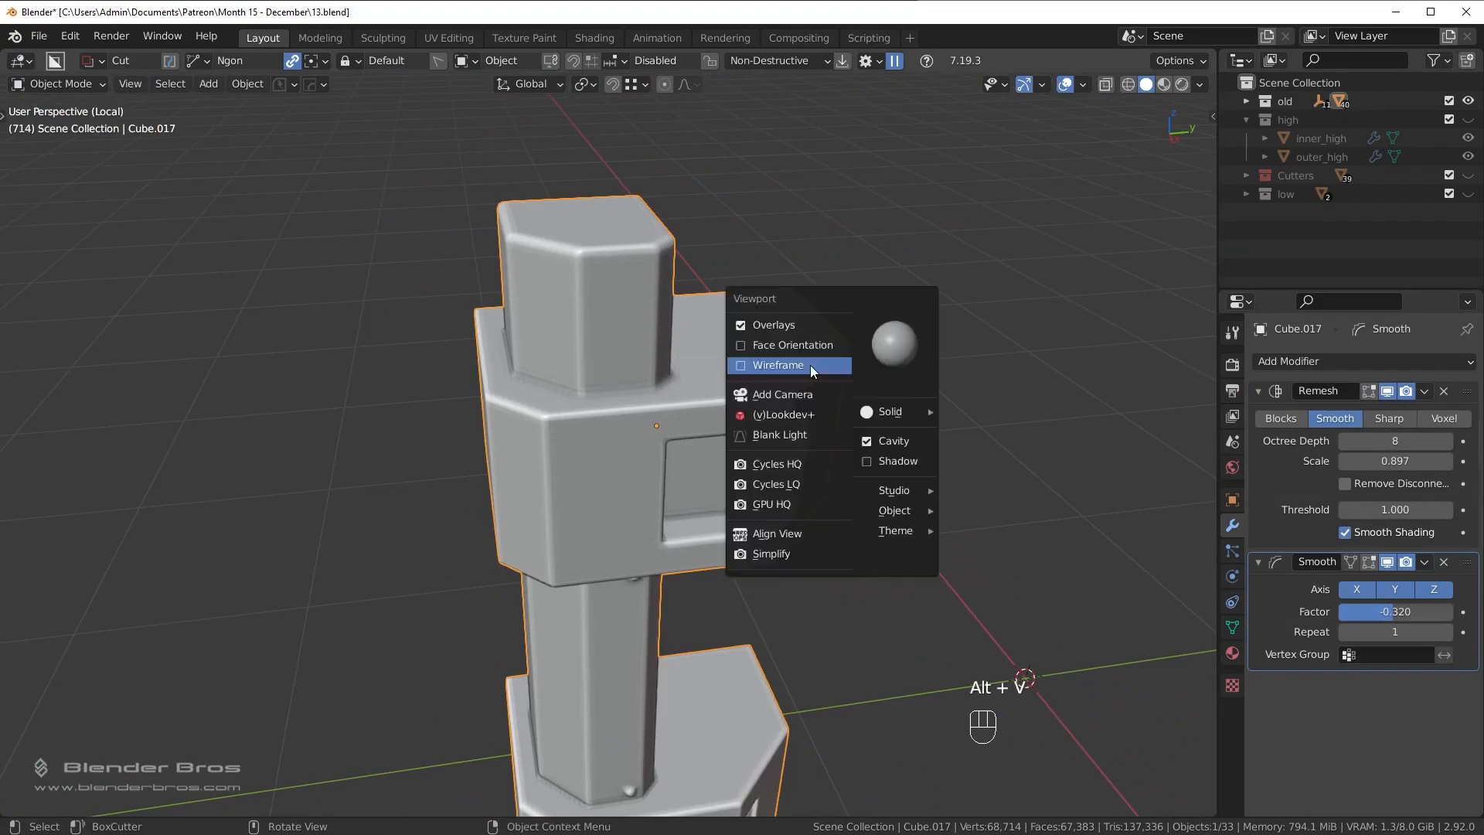
click(810, 365)
mouse_move(818, 382)
middle_down()
mouse_move(667, 410)
mouse_move(802, 386)
middle_up()
scroll(786, 438, up, 10)
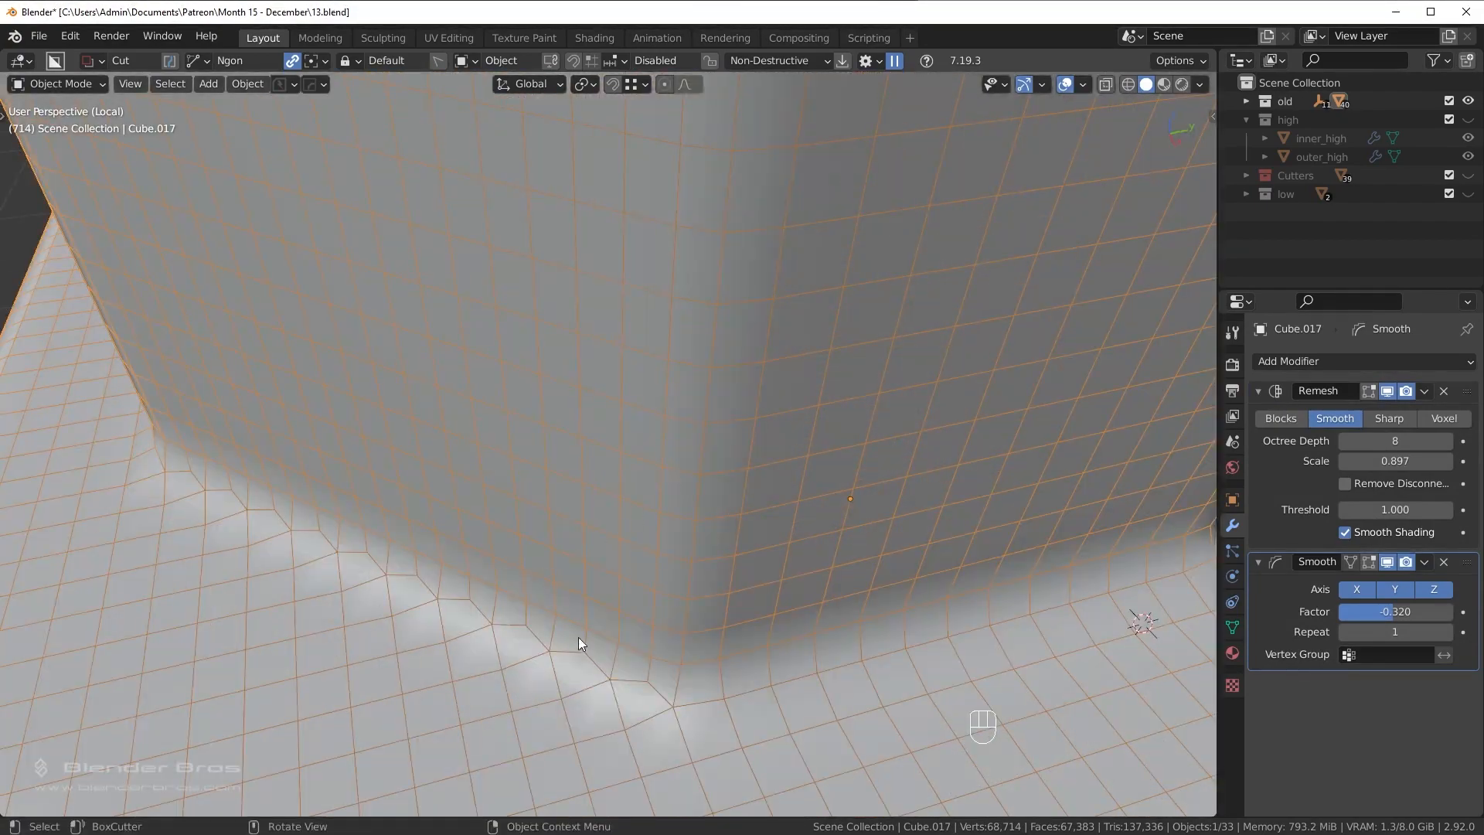
middle_drag(578, 636, 524, 530)
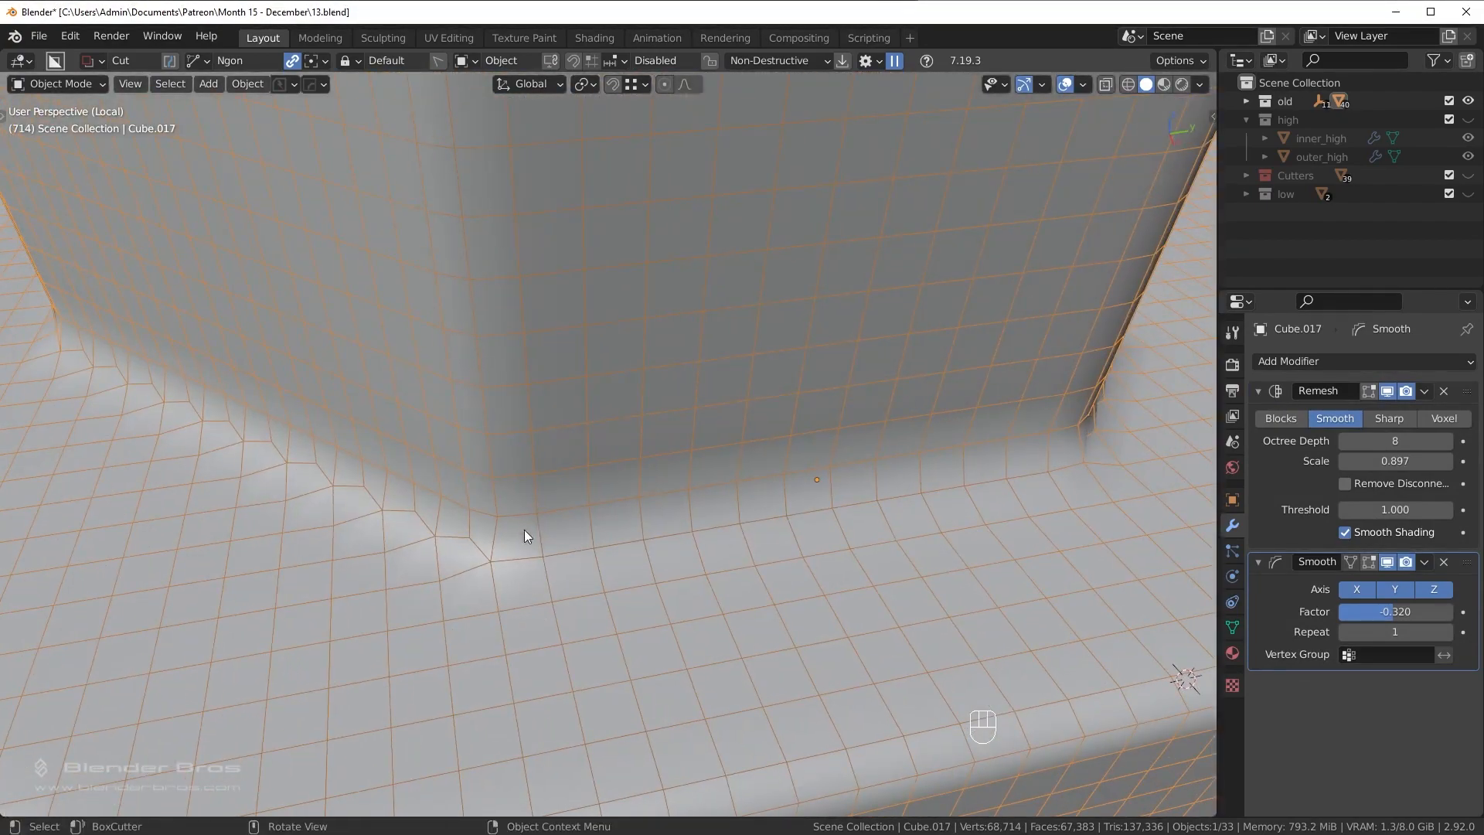
scroll(534, 506, down, 8)
middle_drag(581, 492, 575, 441)
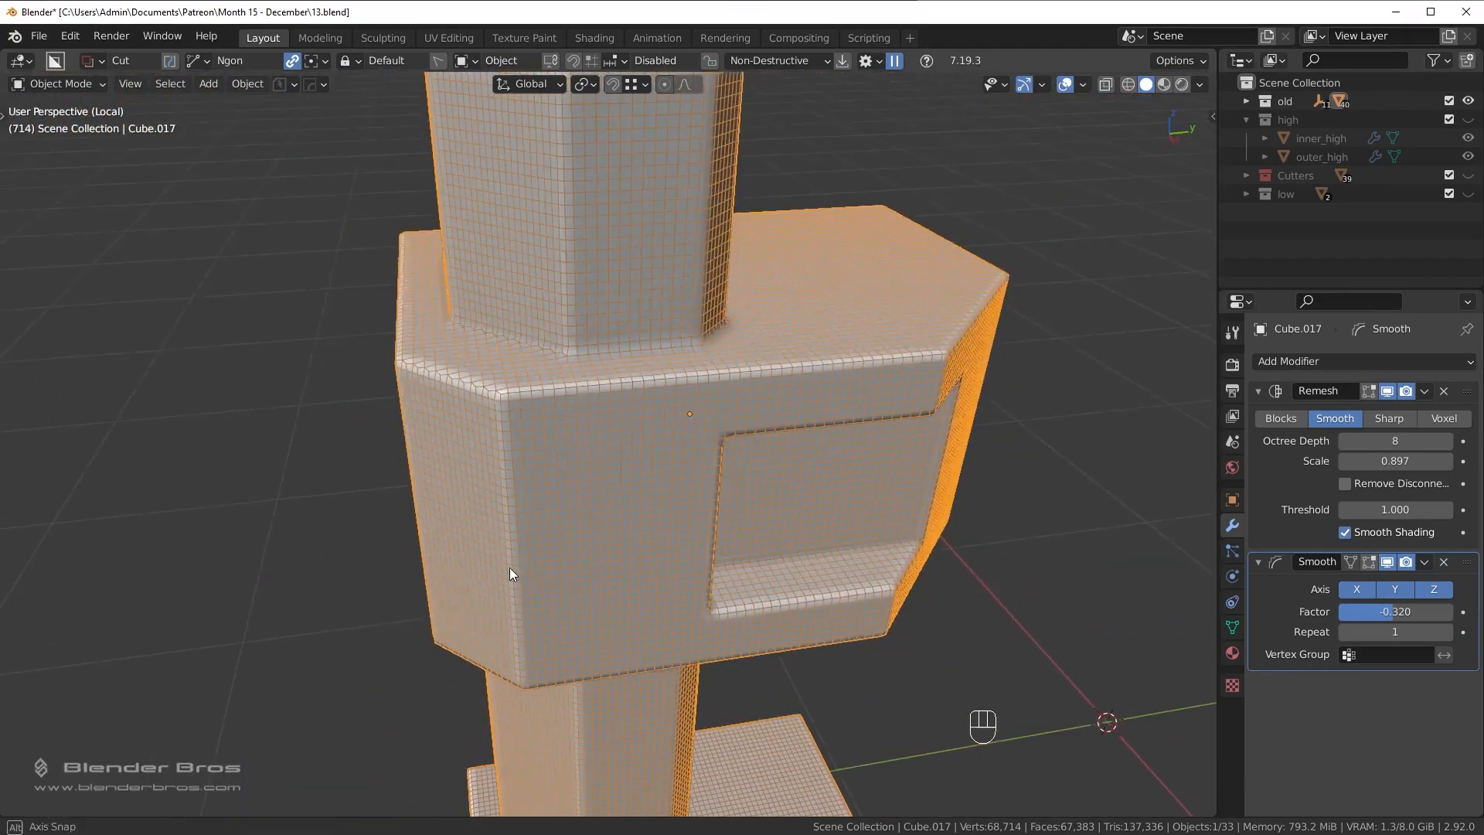
middle_drag(509, 571, 698, 352)
scroll(762, 197, down, 4)
key(alt+v)
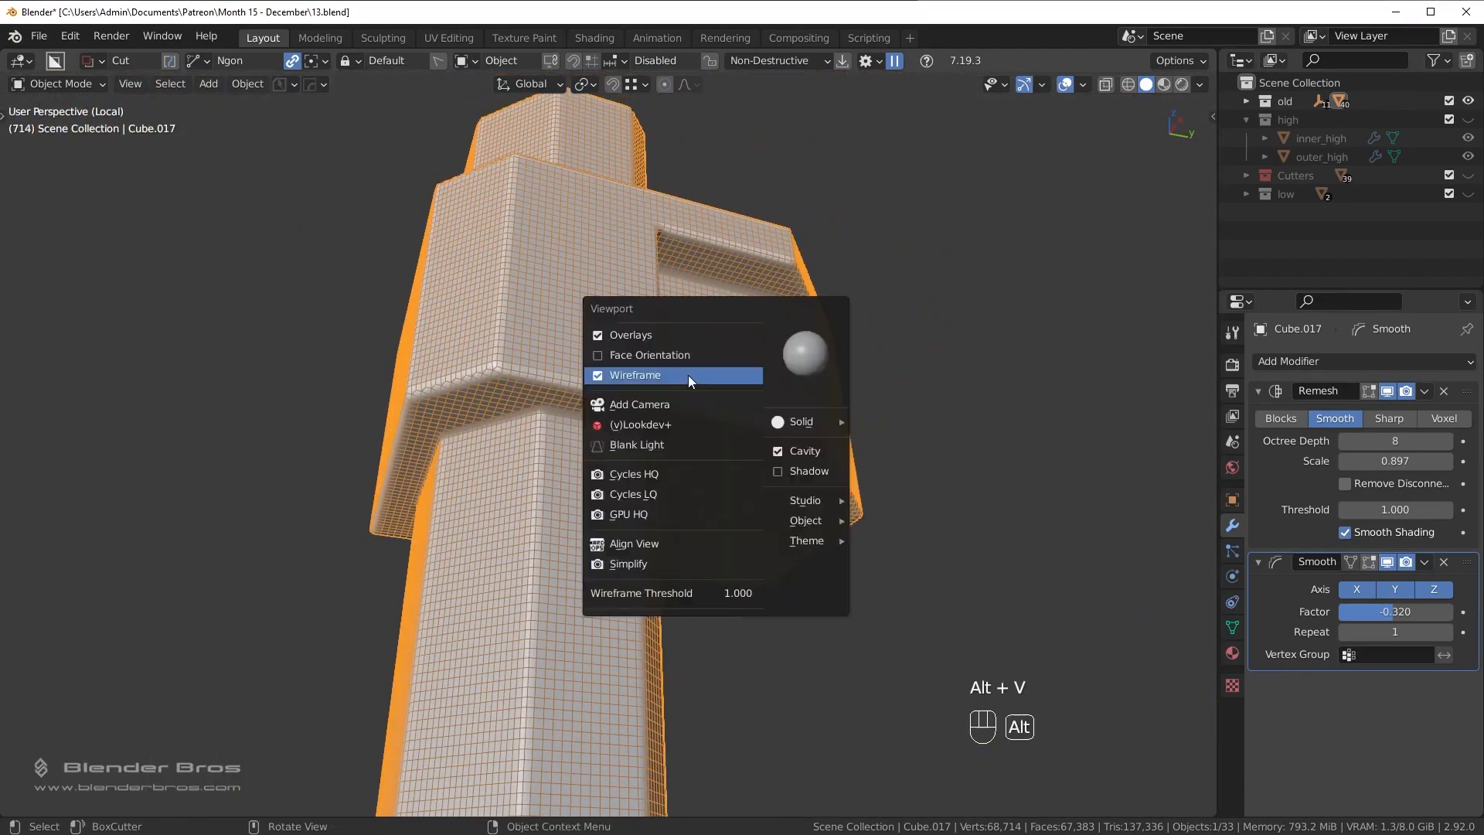
click(688, 374)
middle_drag(684, 428, 596, 582)
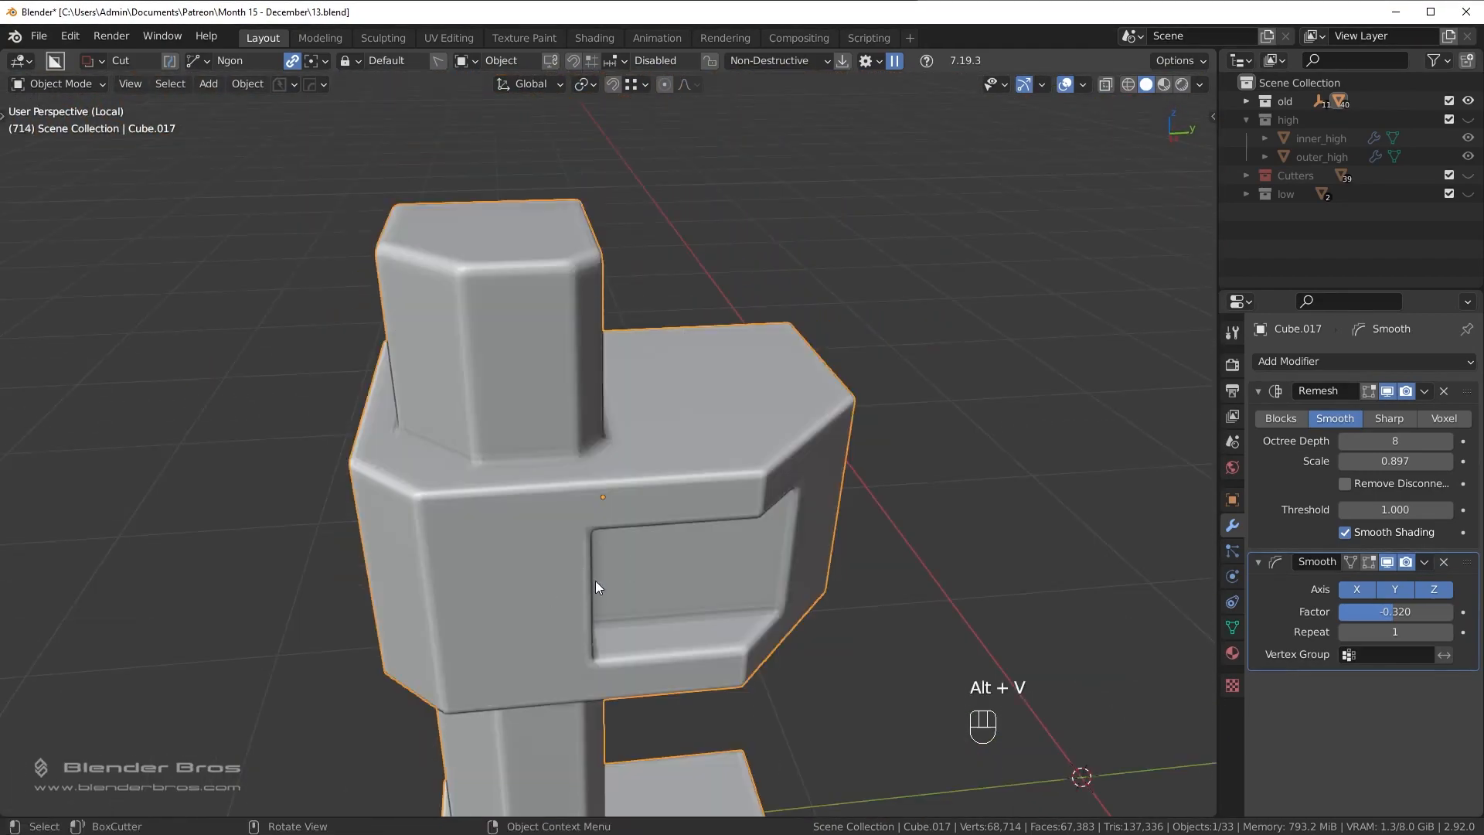
Examine the wireframe around the upper clamp's recessed panel, turning the wireframe overlay on and off again.
scroll(596, 578, down, 6)
middle_drag(718, 352, 1360, 409)
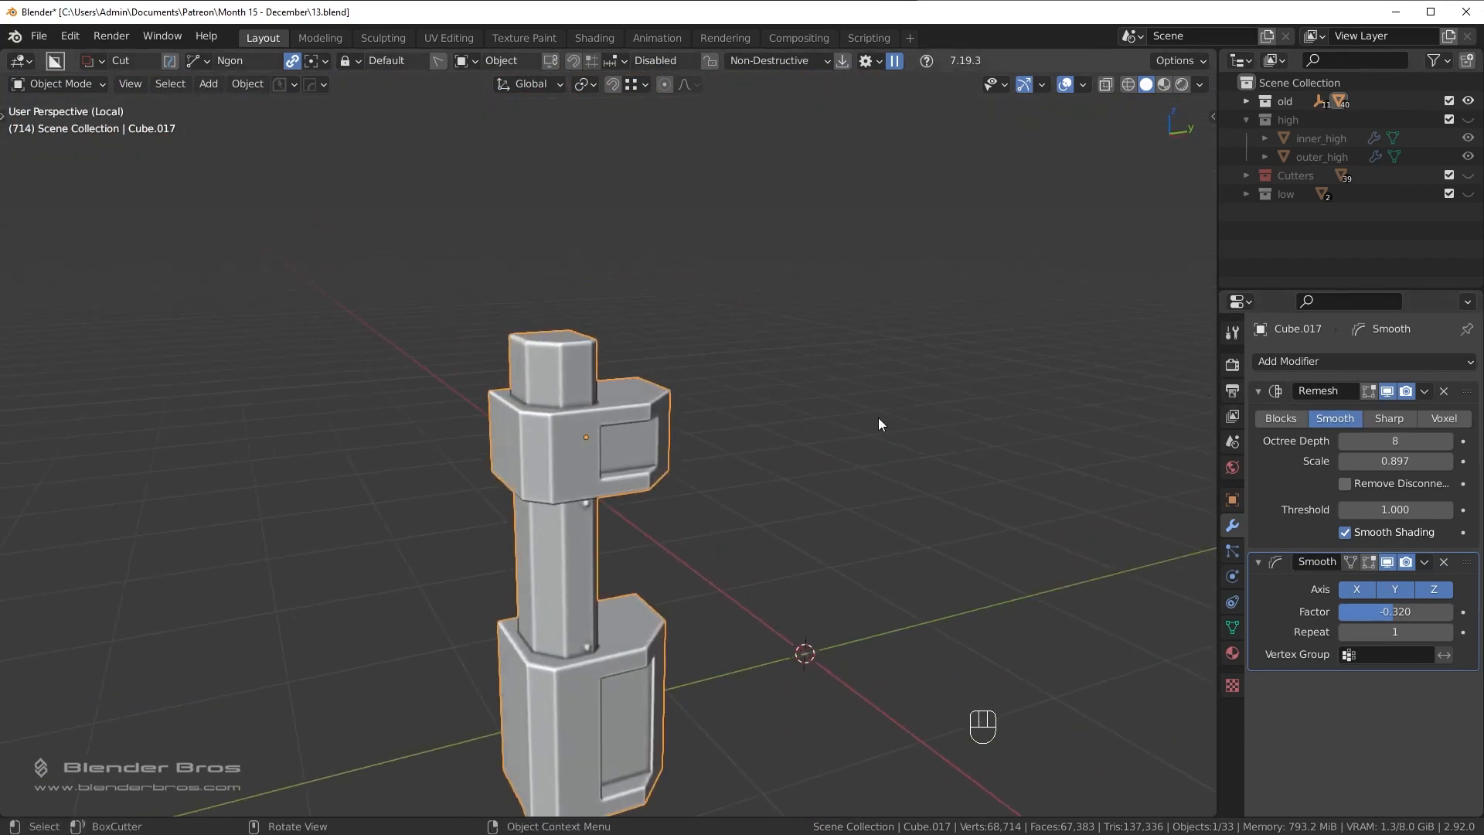
scroll(833, 435, up, 5)
scroll(833, 433, down, 1)
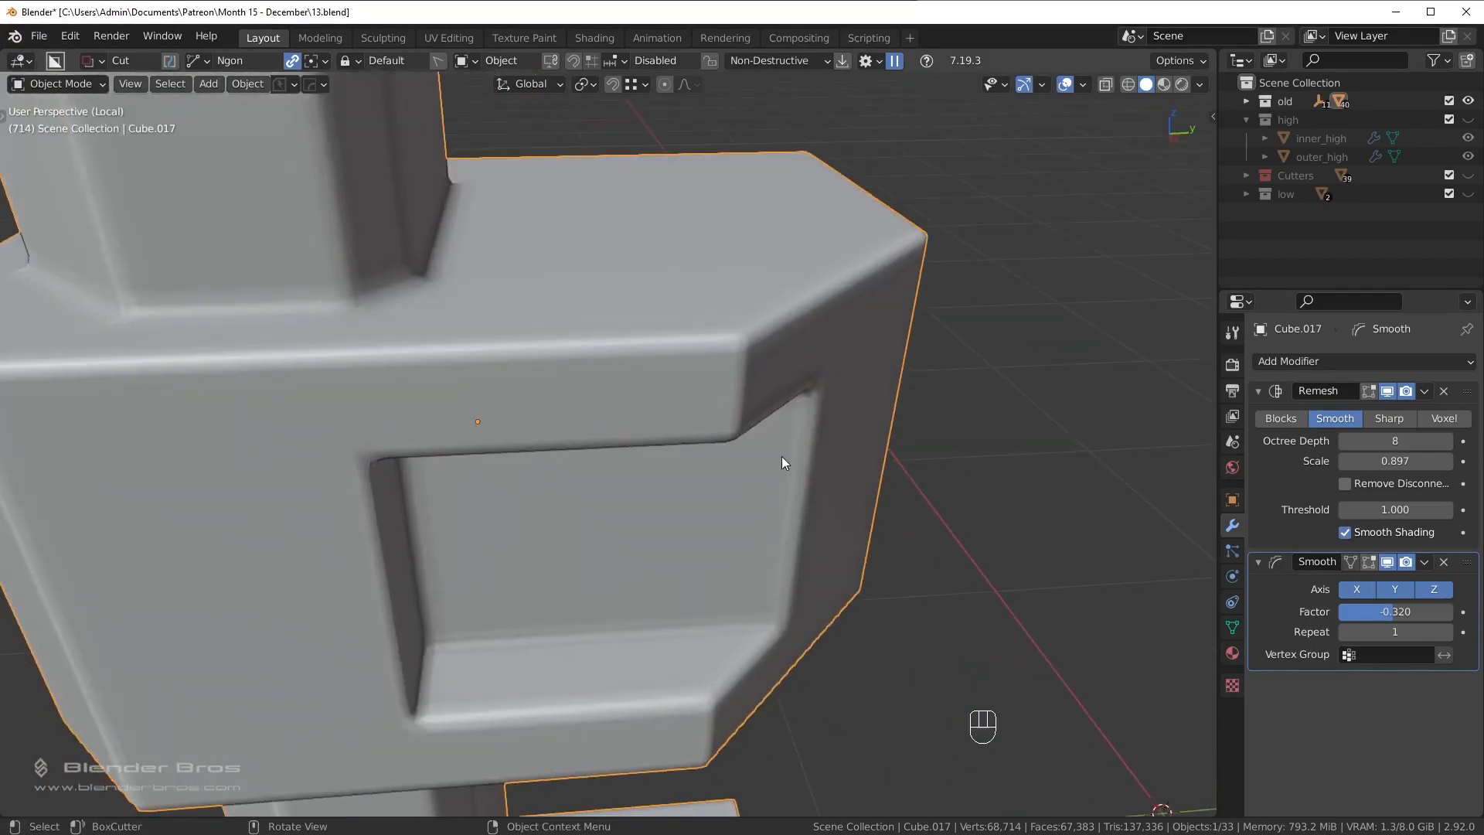
key(alt+v)
click(753, 441)
middle_drag(645, 345, 852, 282)
scroll(549, 446, down, 4)
scroll(792, 401, up, 6)
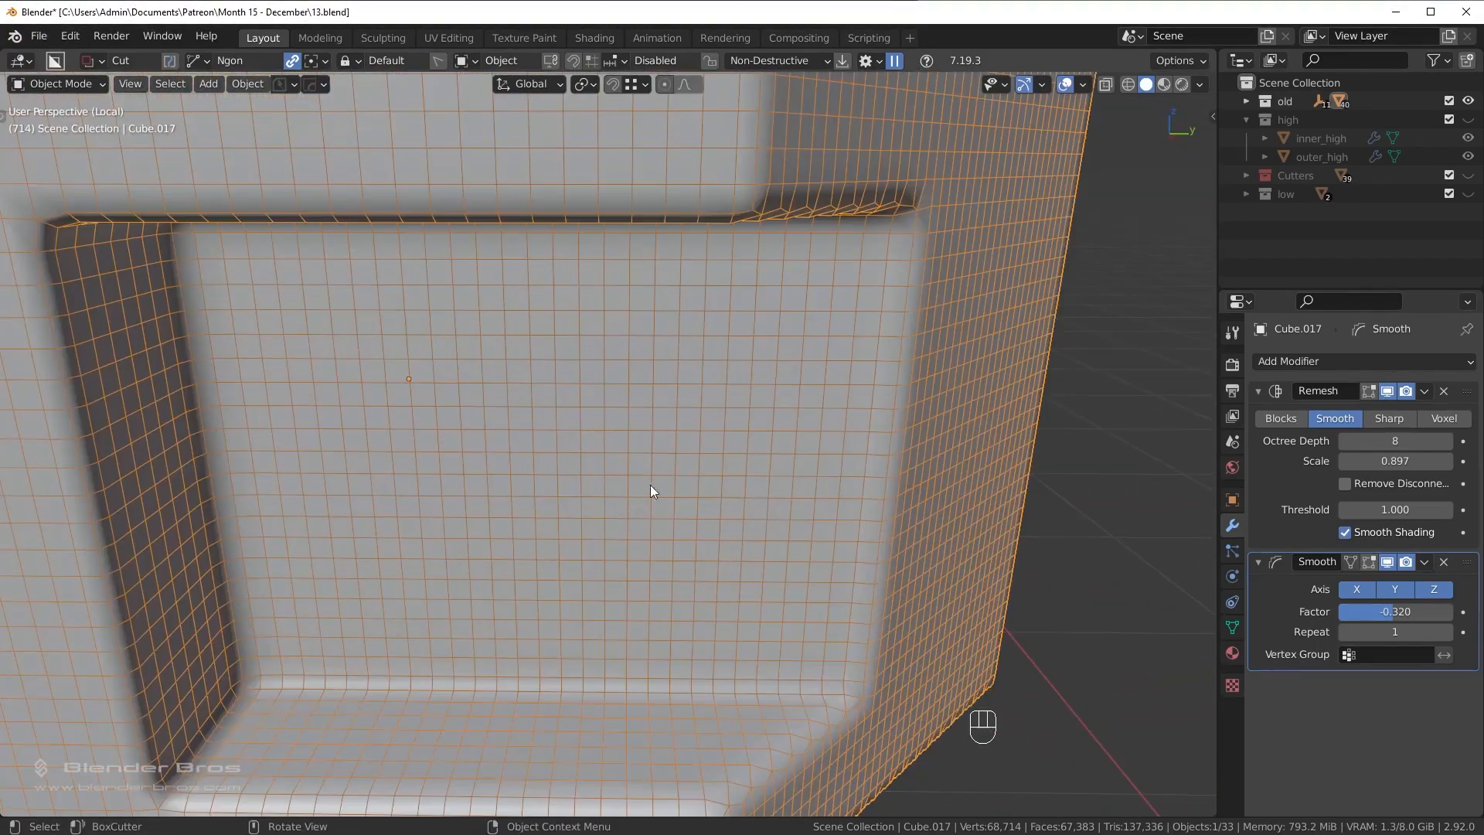
scroll(651, 484, down, 5)
middle_drag(654, 527, 786, 340)
key(alt+v)
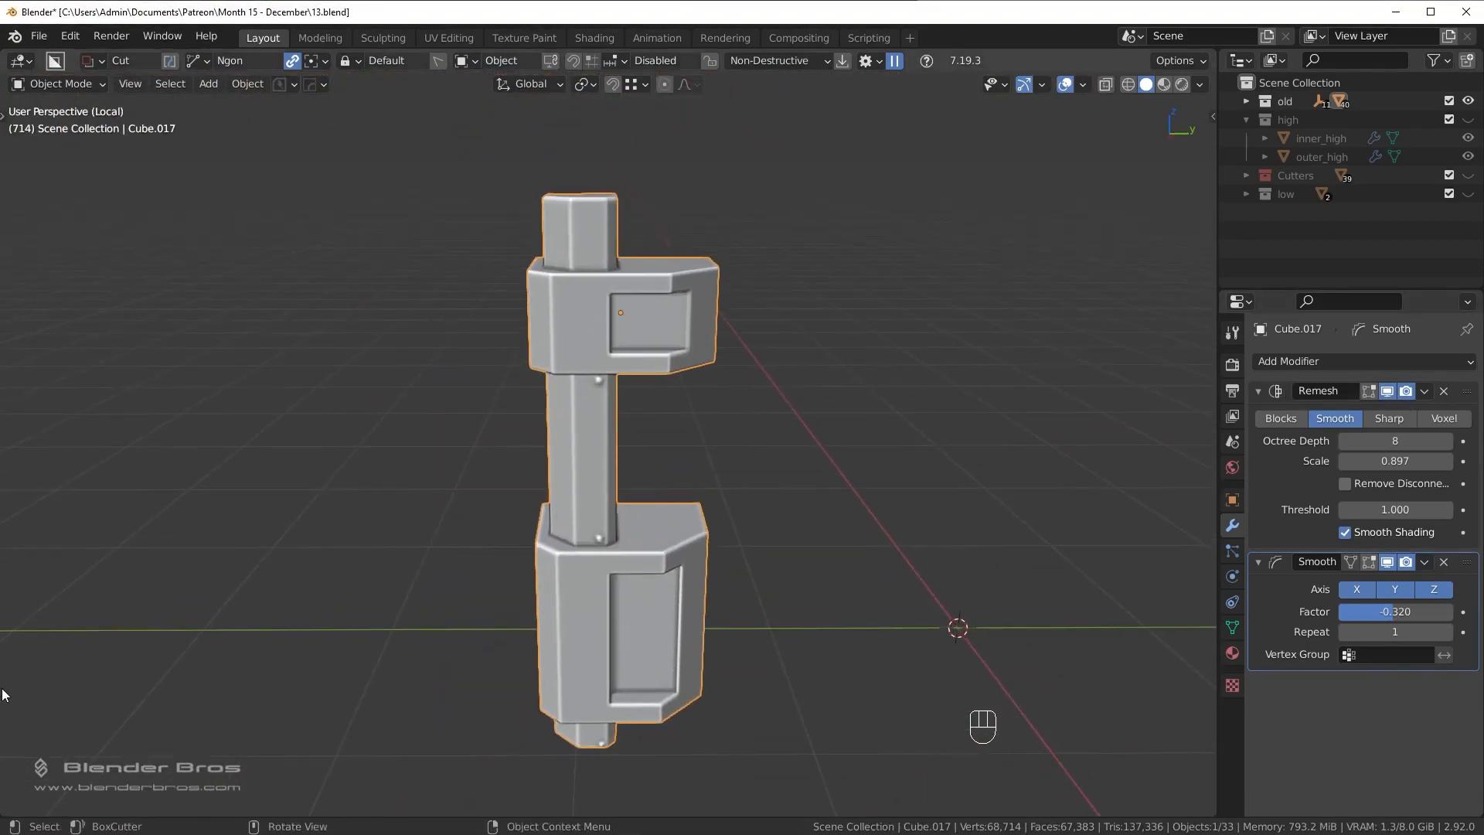
Leave local view, hide the old collection and show the low collection.
scroll(688, 480, down, 3)
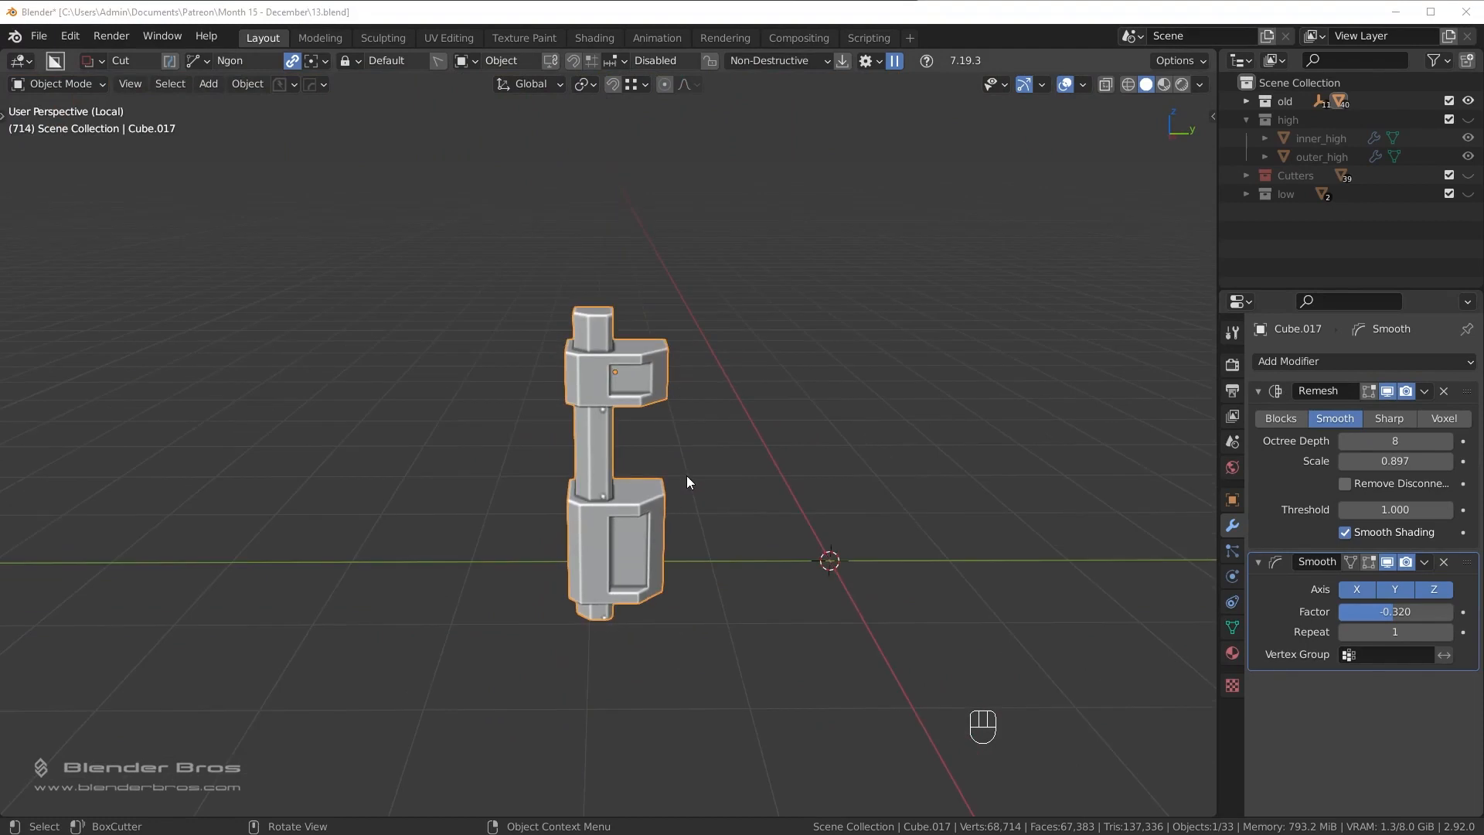
middle_drag(686, 476, 691, 493)
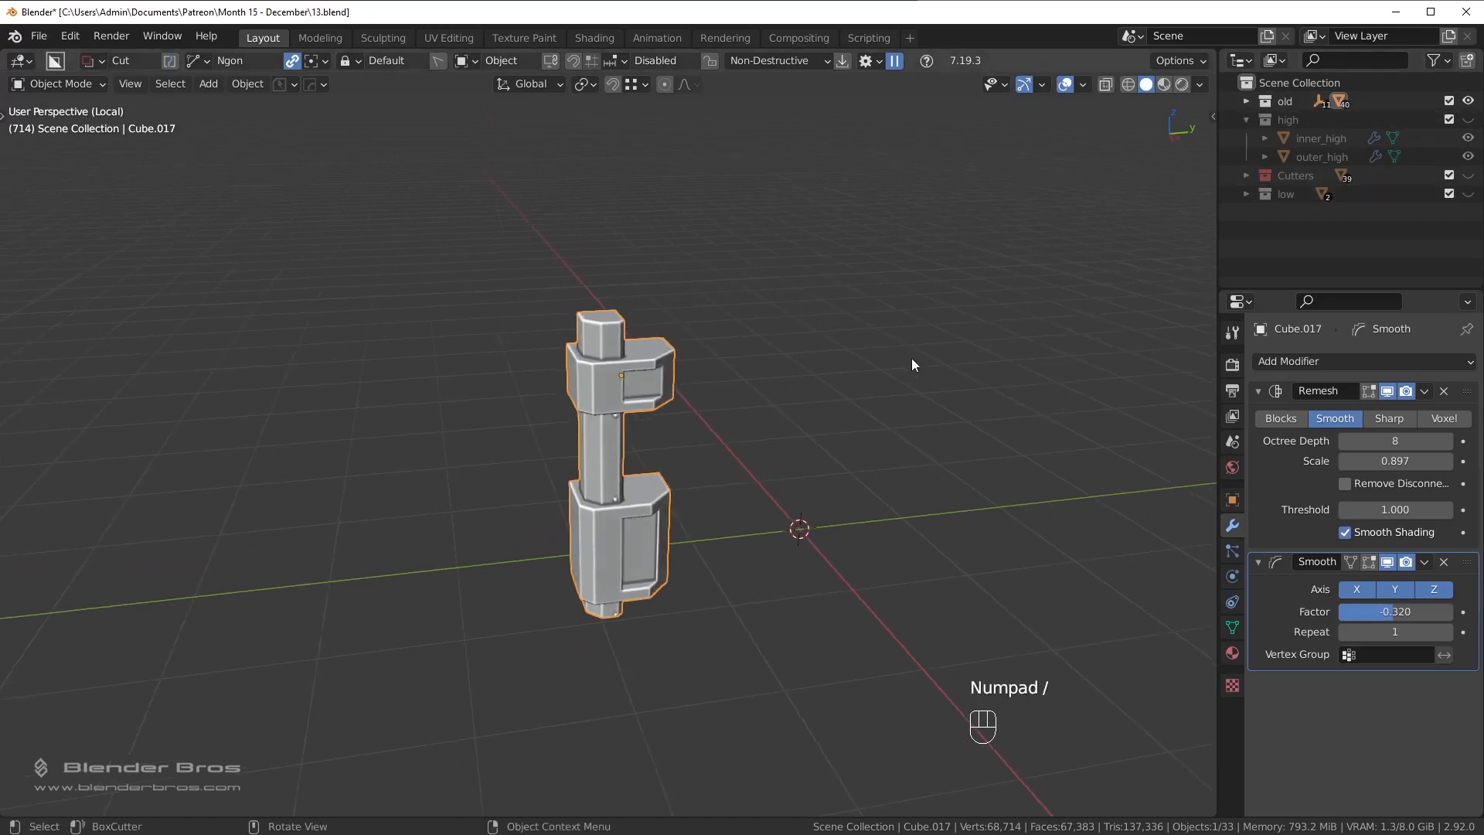
key(KP_Divide)
click(1468, 102)
click(1468, 194)
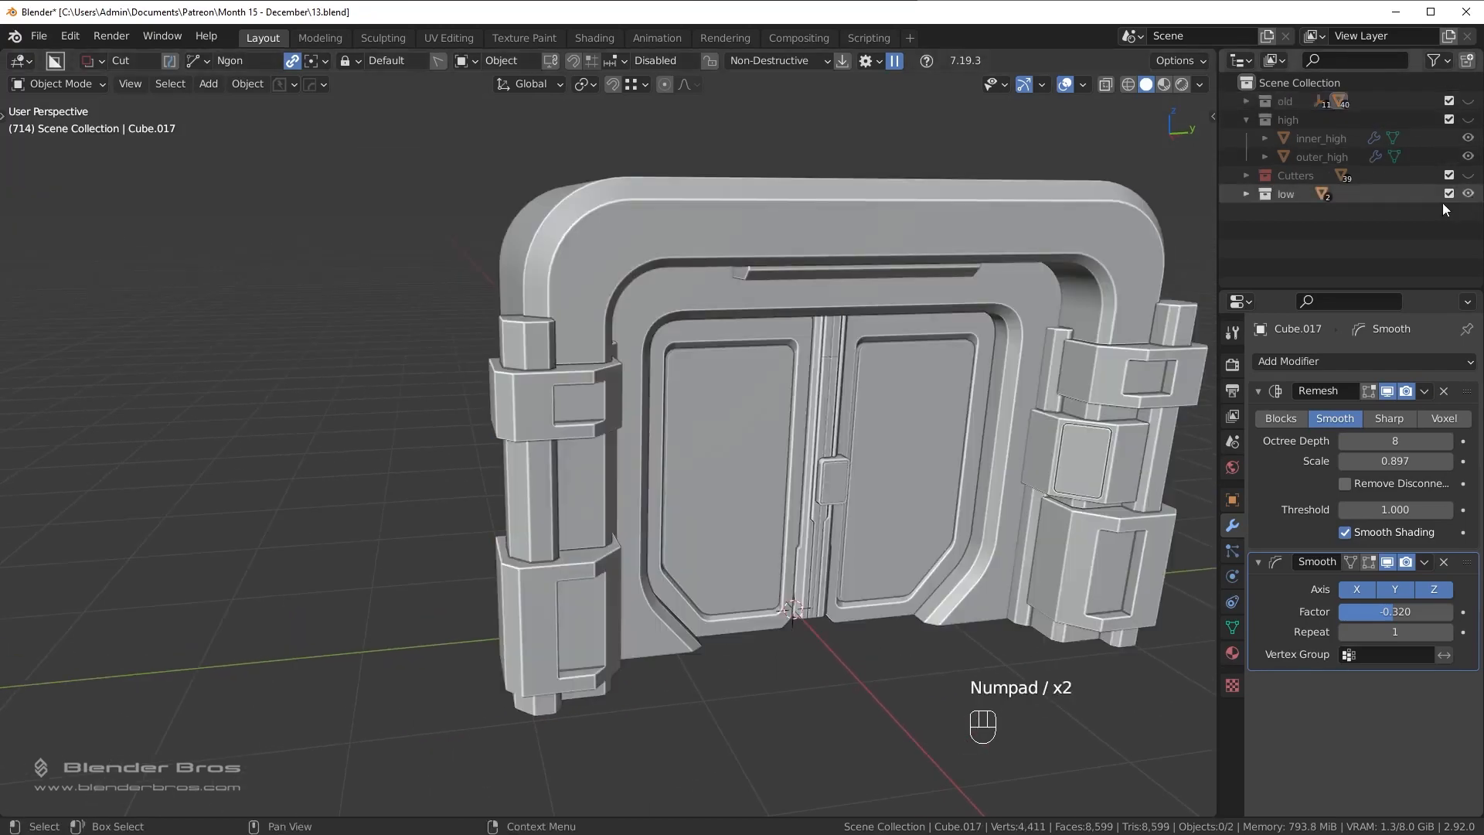
scroll(648, 346, up, 6)
scroll(597, 394, down, 3)
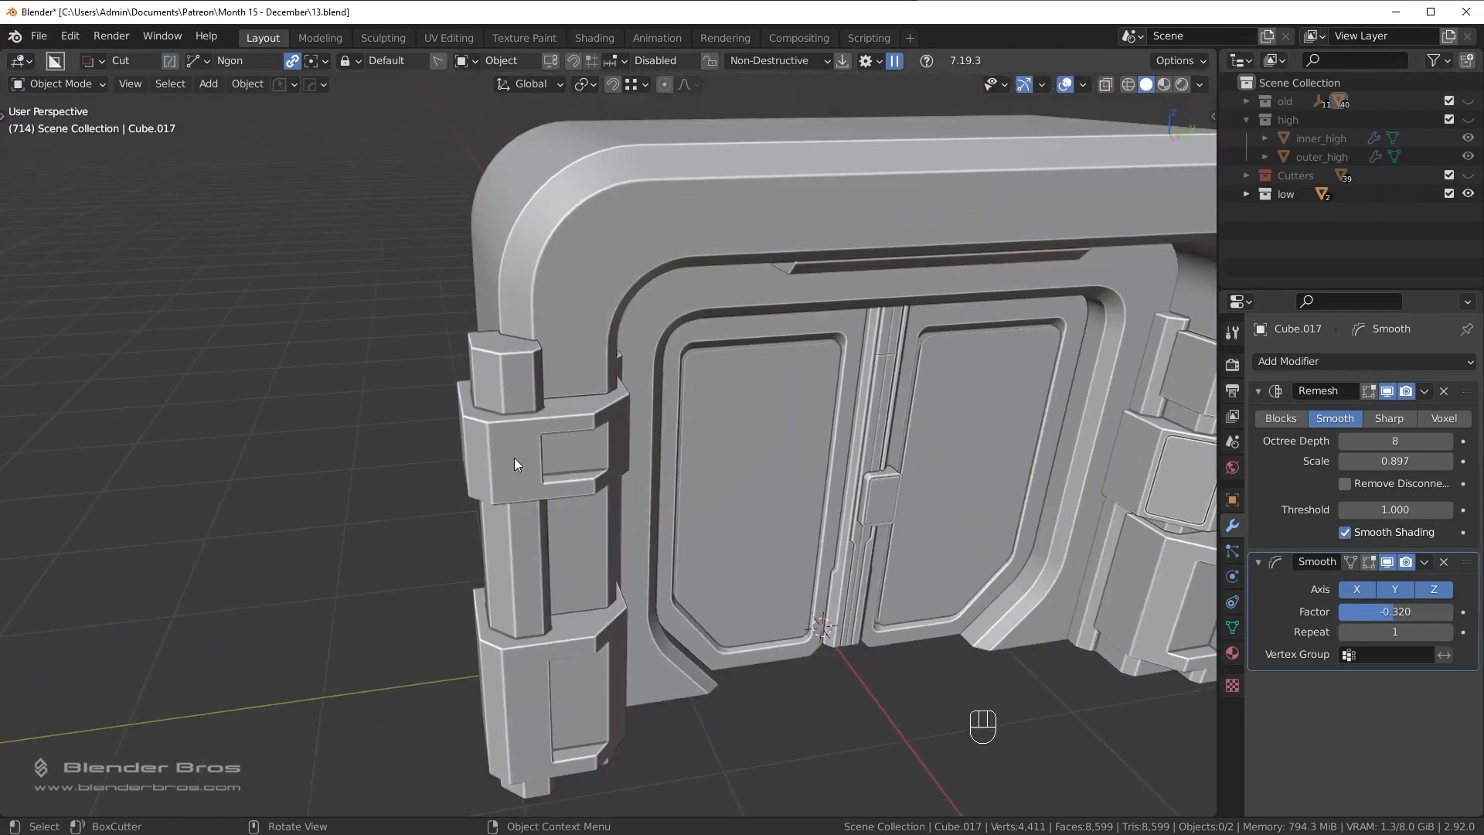
Show the high collection in place of the low one and examine the high-poly door and clamps.
click(1468, 194)
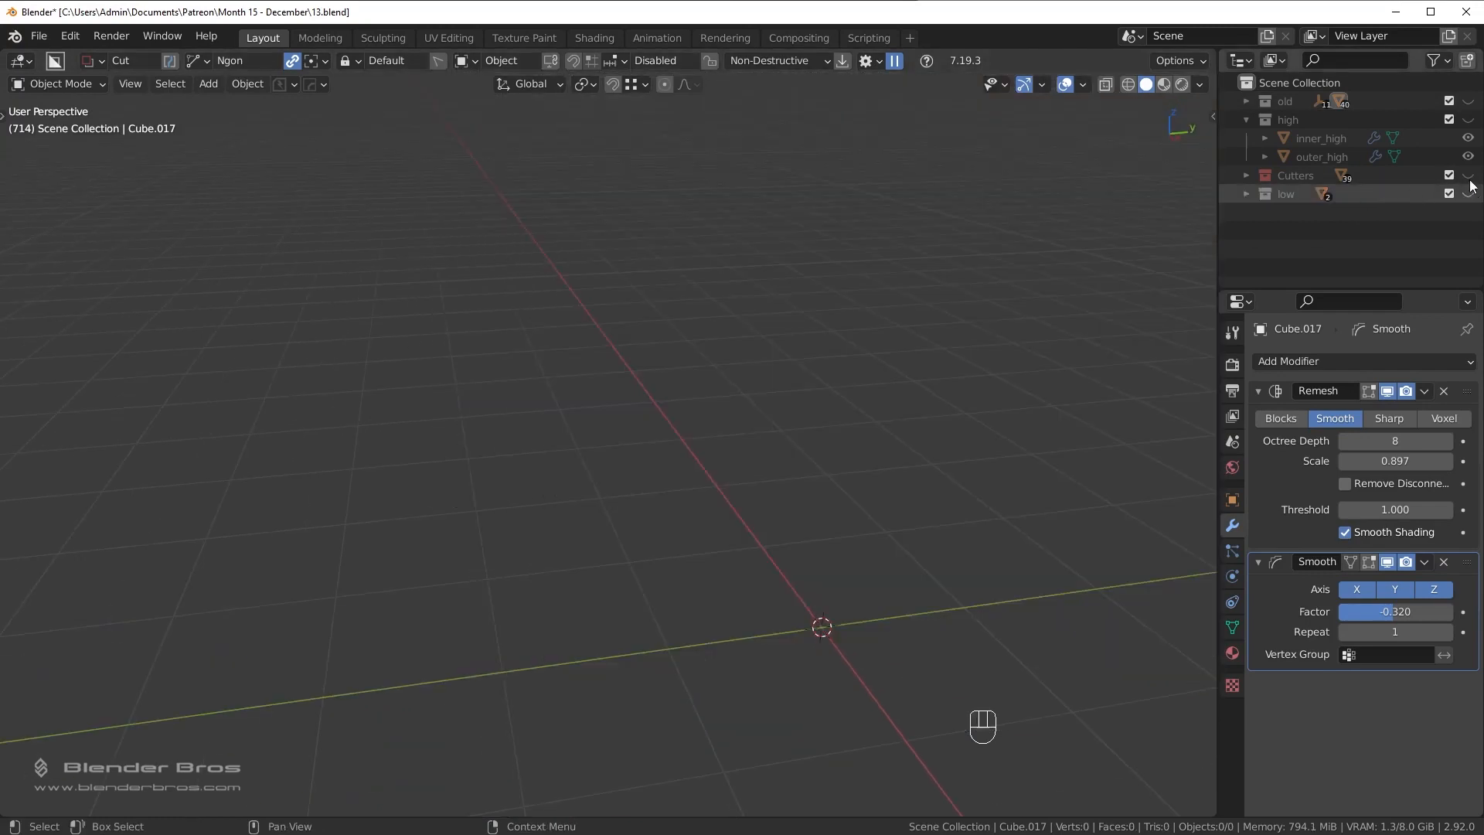
click(1468, 120)
scroll(623, 403, up, 5)
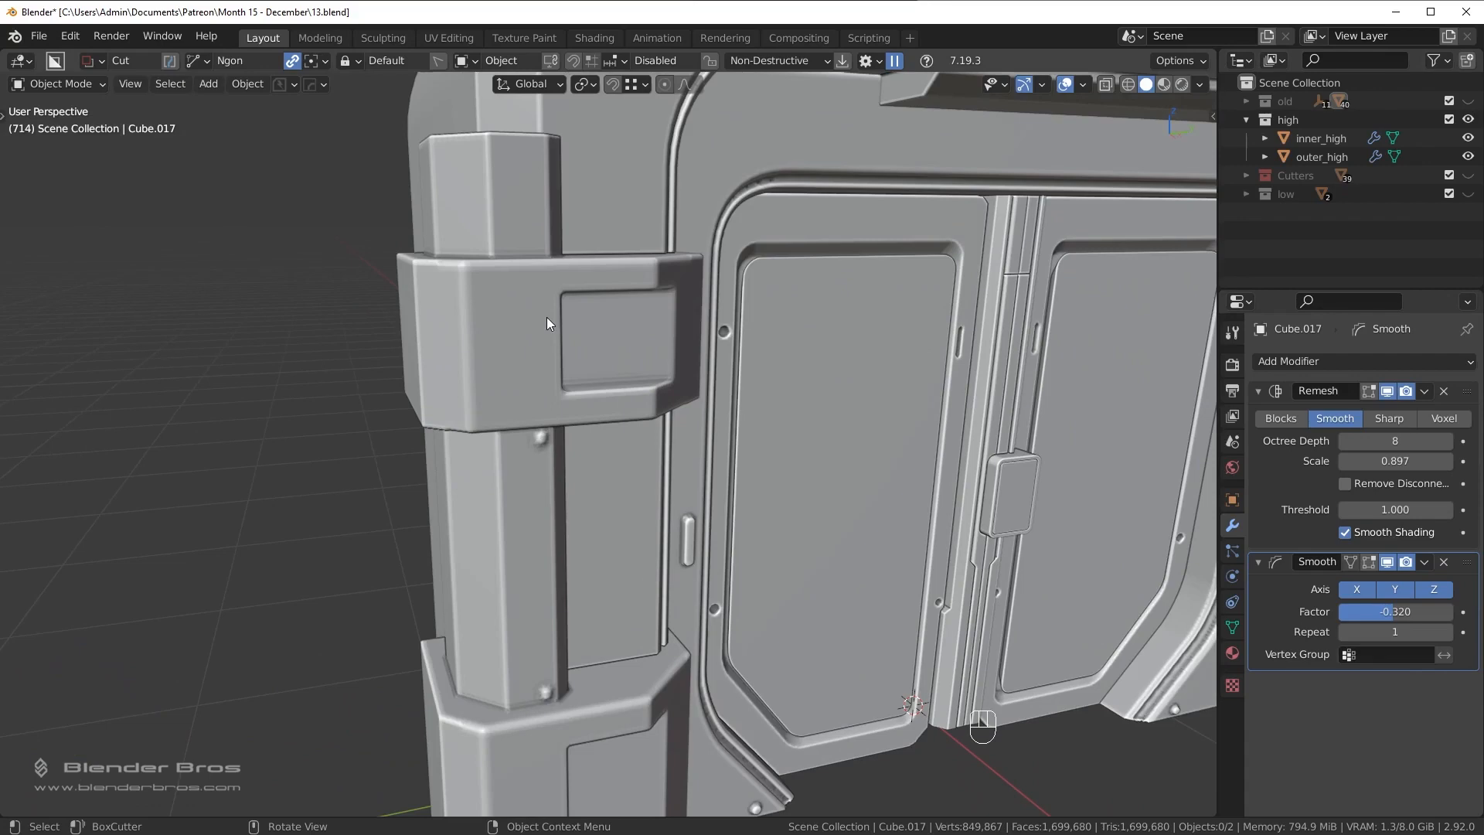
scroll(546, 323, down, 5)
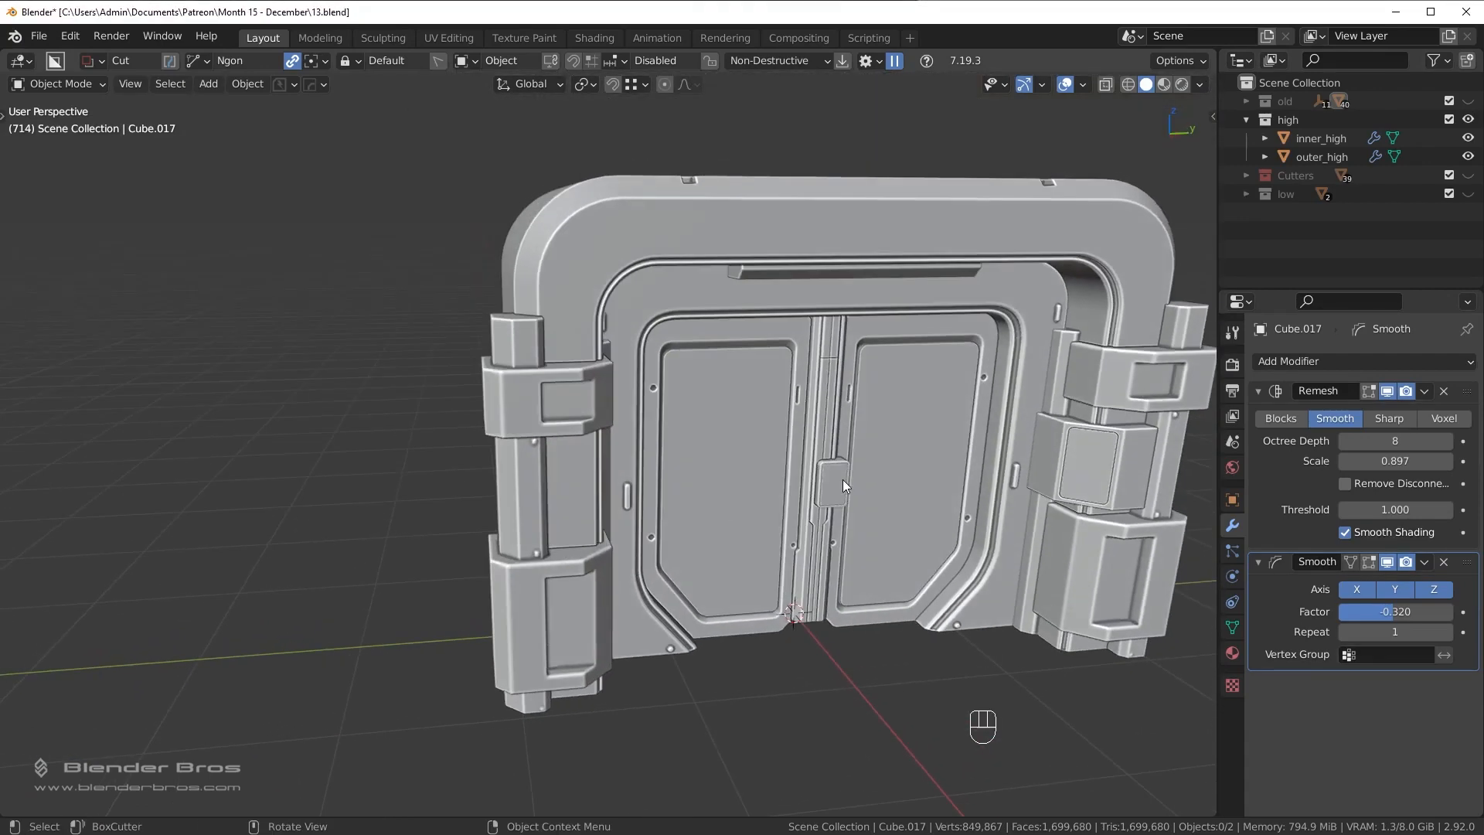
middle_drag(670, 435, 620, 463)
middle_drag(748, 333, 889, 301)
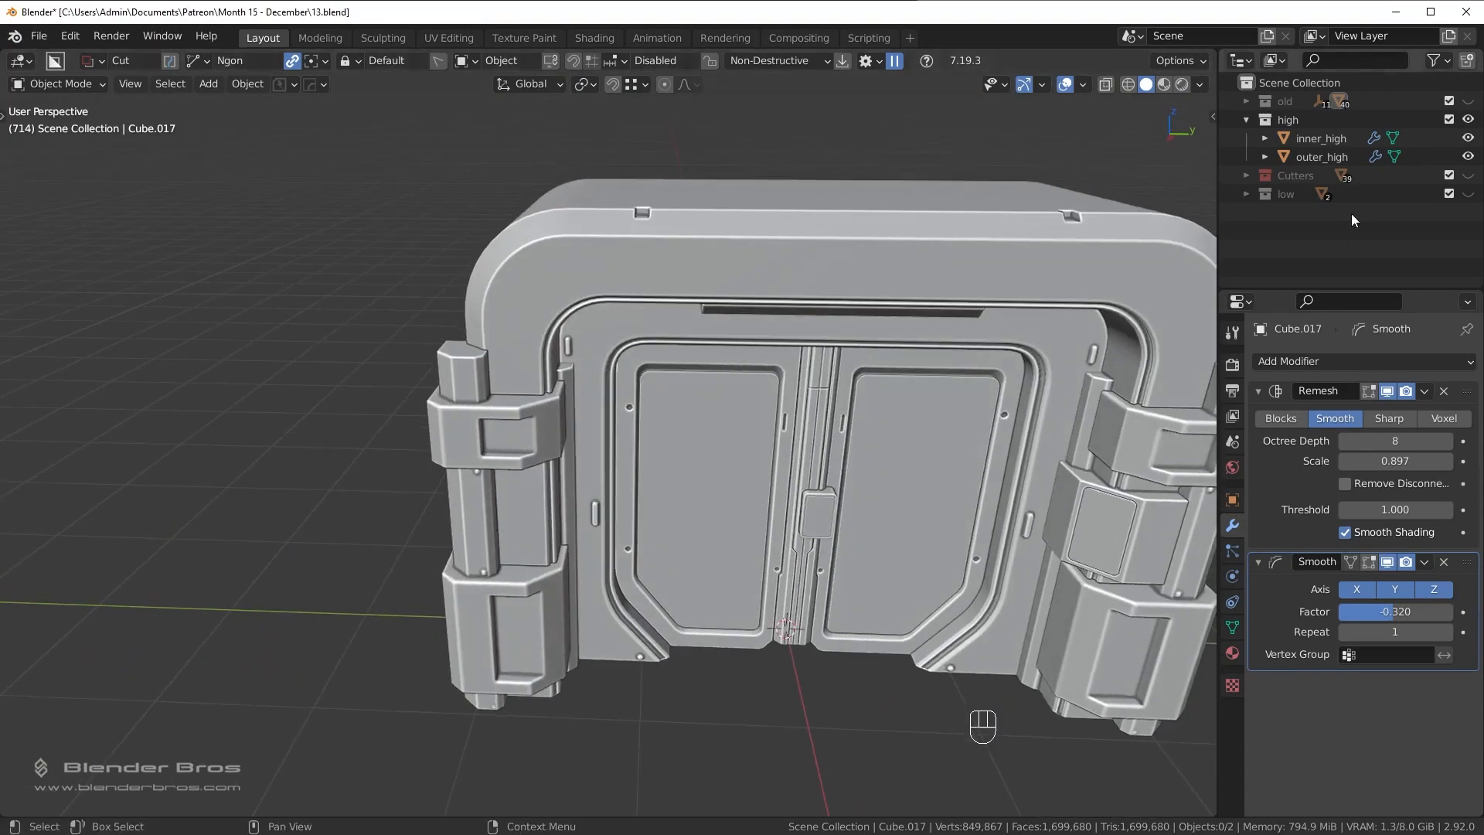
Show only the low collection, separate the outer_low mesh into loose parts and select the left pillar with its clamps.
ctrl+click(1468, 194)
click(560, 467)
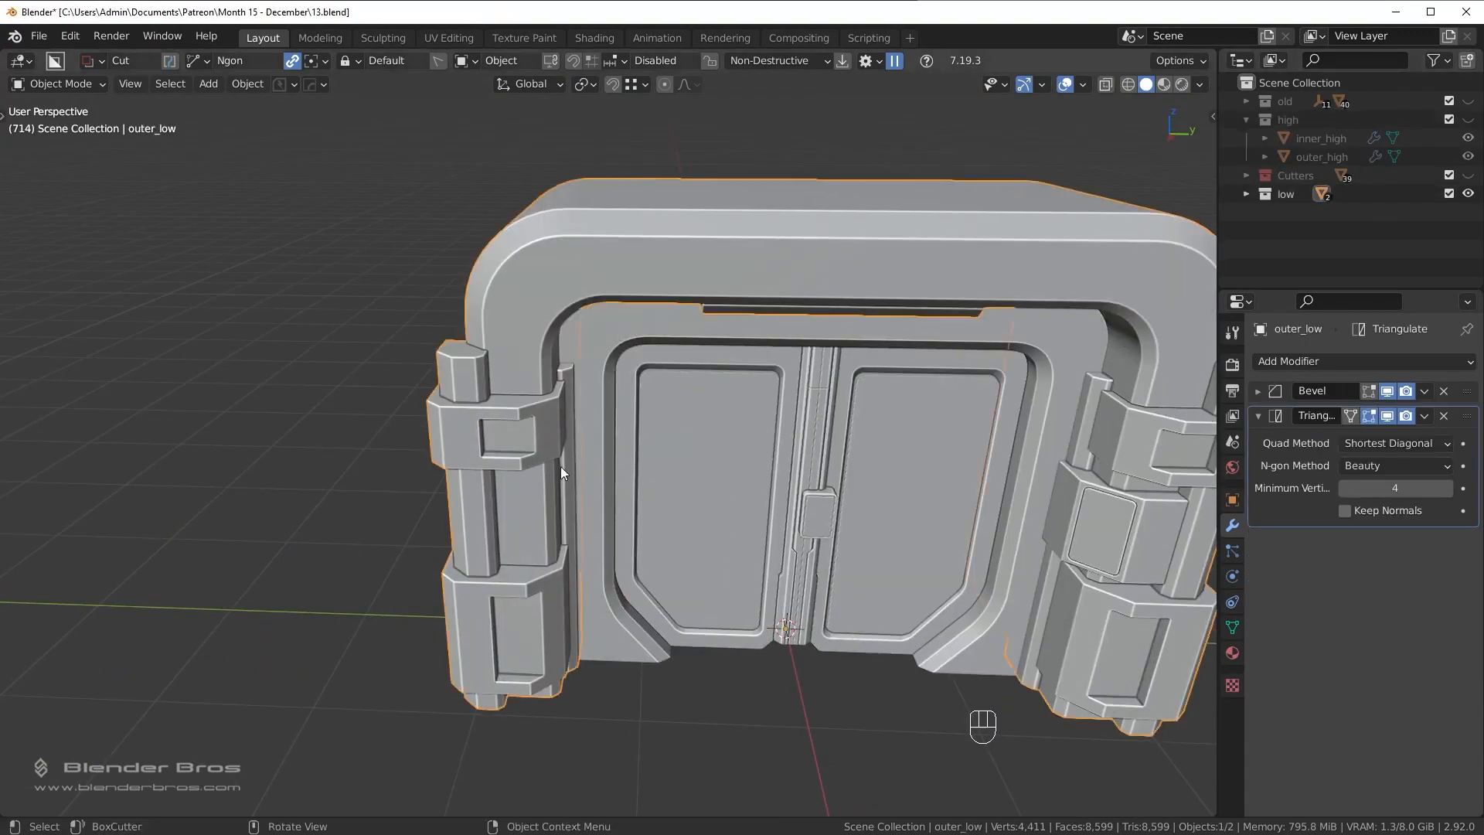
key(Tab)
key(Tab)
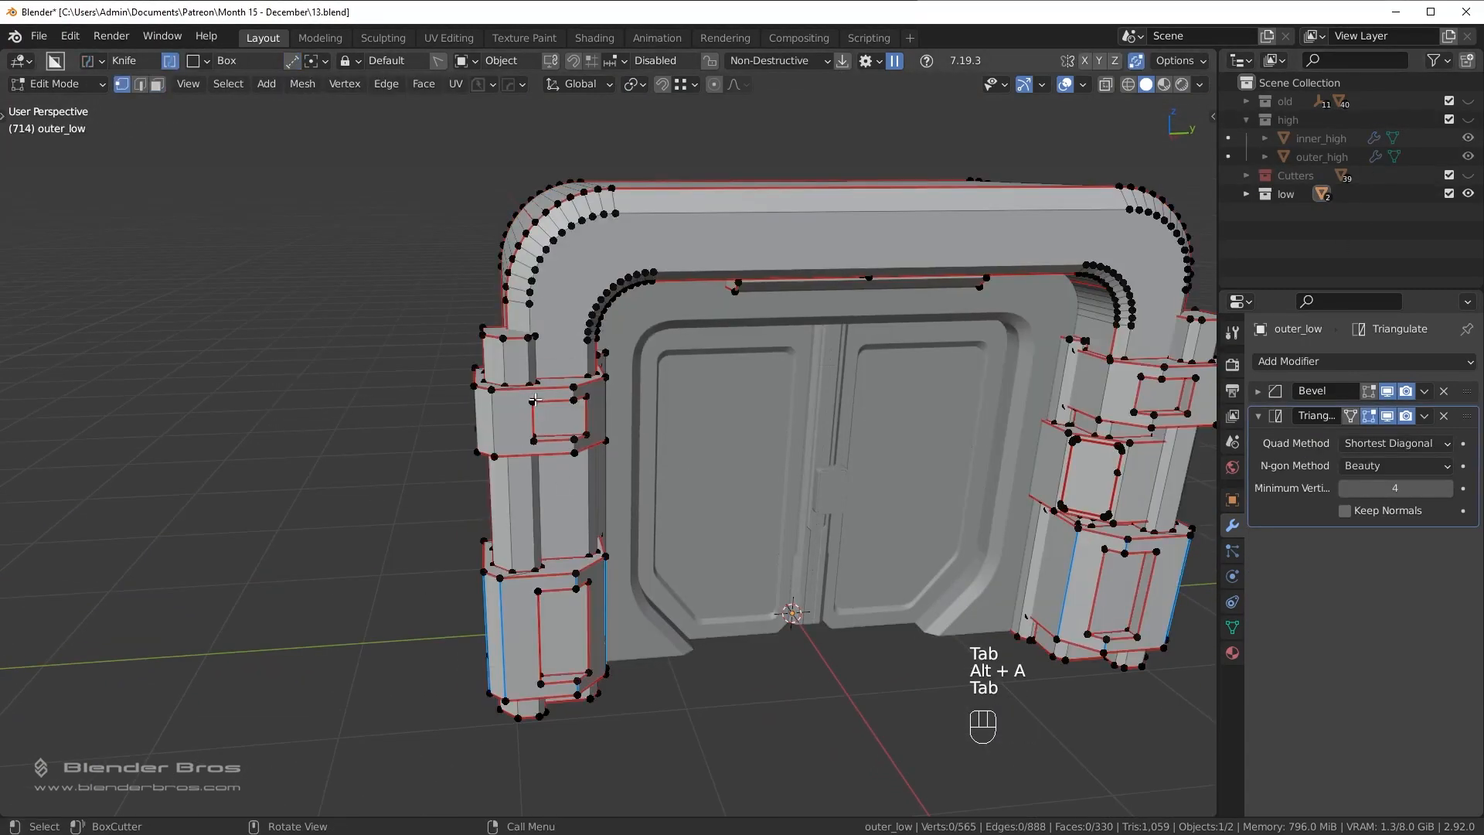
key(l)
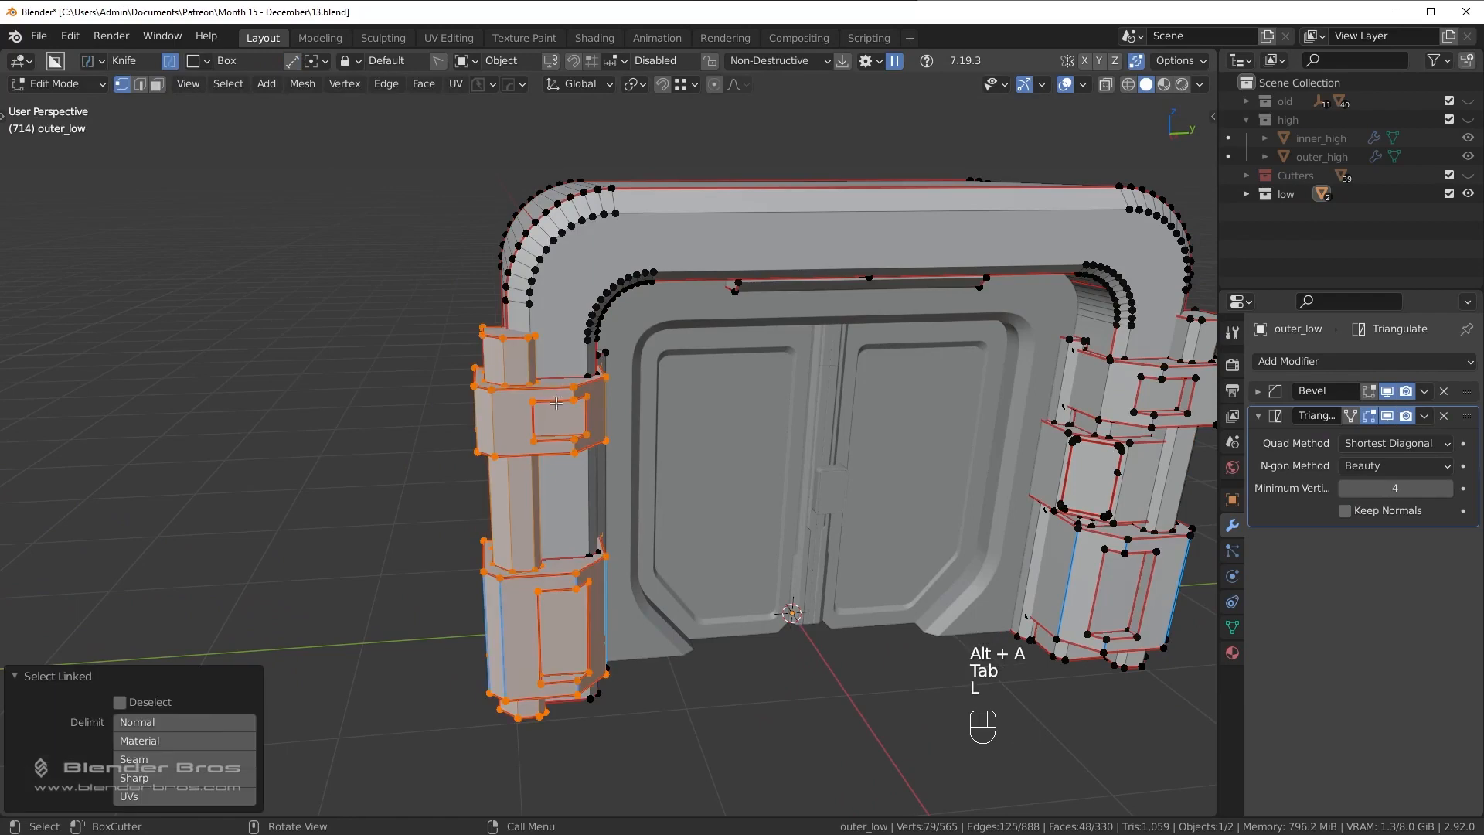
key(p)
click(556, 403)
key(Tab)
click(517, 411)
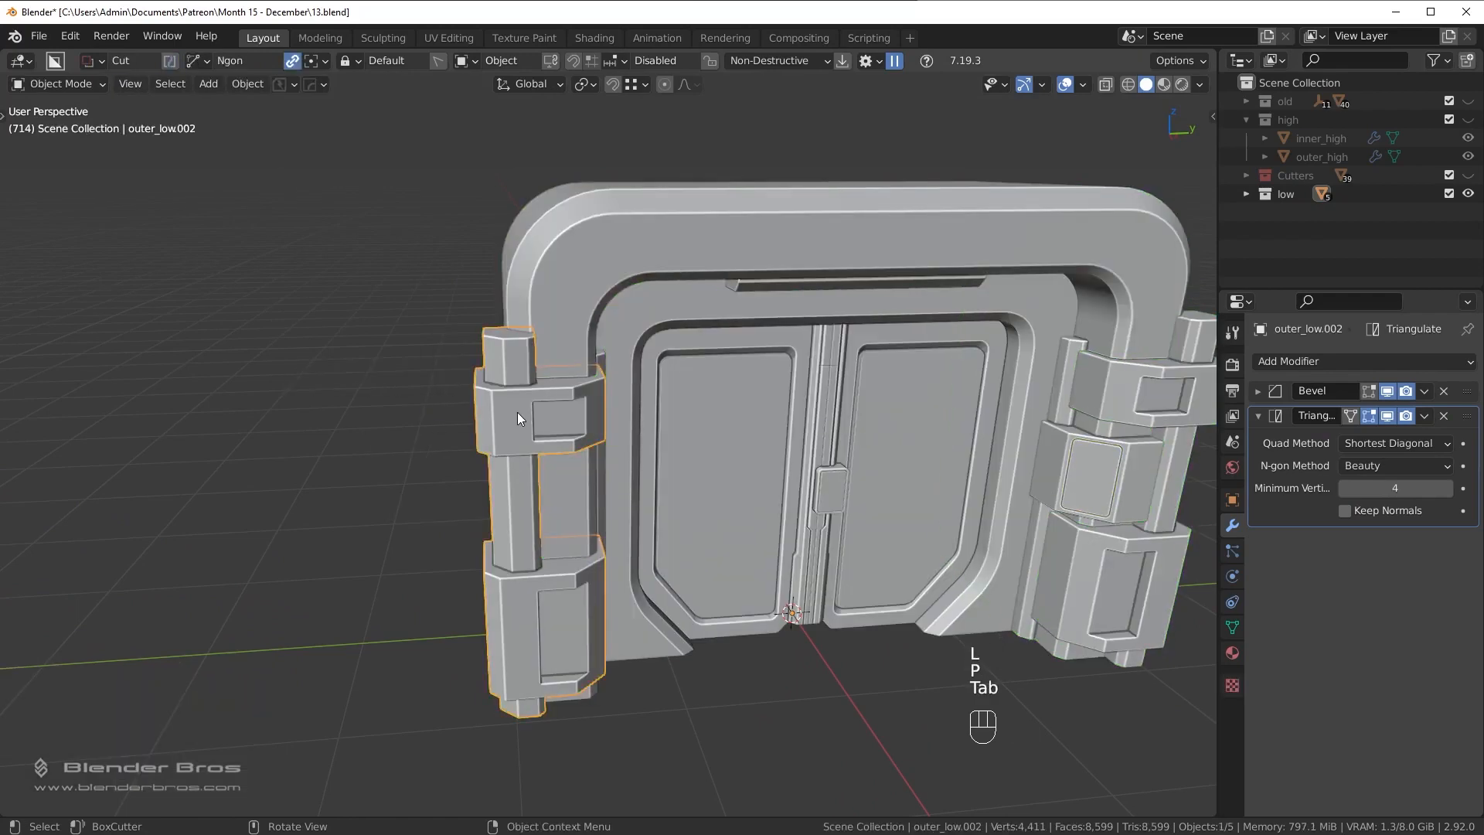
Isolate the left pillar with its clamps in local view and UV-unwrap all of its faces.
key(KP_Divide)
scroll(667, 363, down, 2)
middle_drag(642, 387, 736, 387)
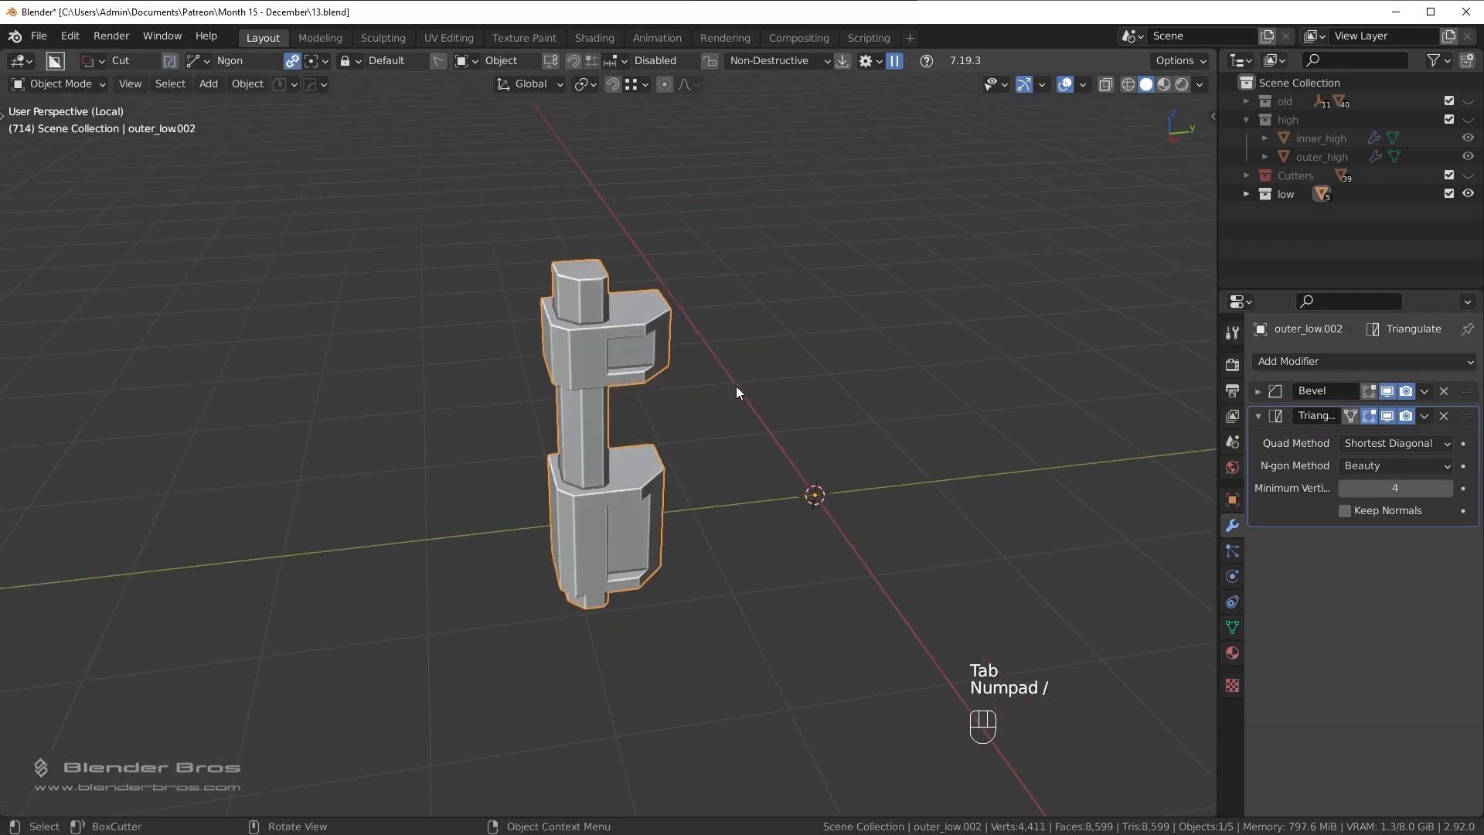
key(Tab)
key(Tab)
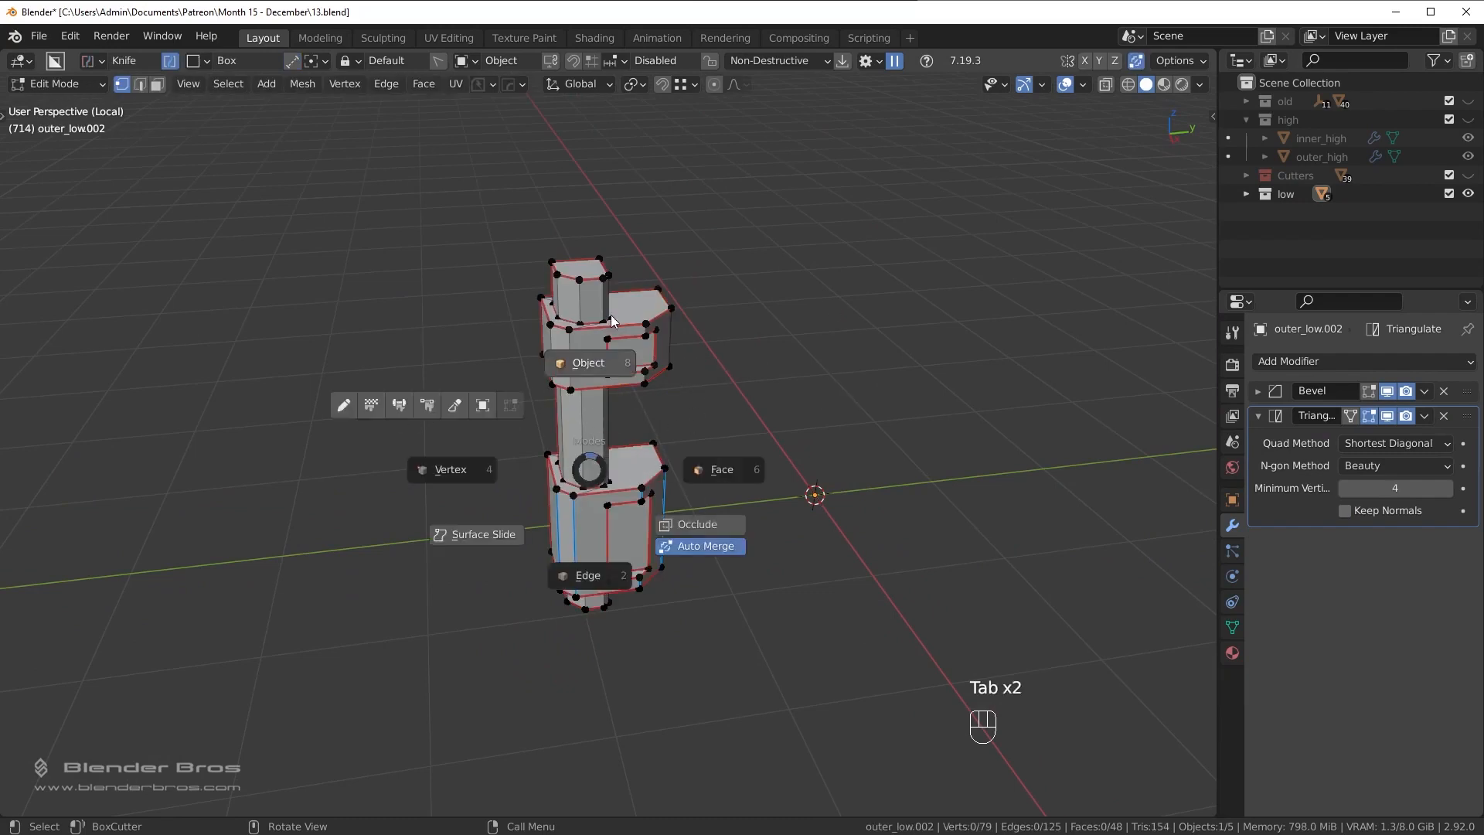
key(Tab)
key(a)
key(u)
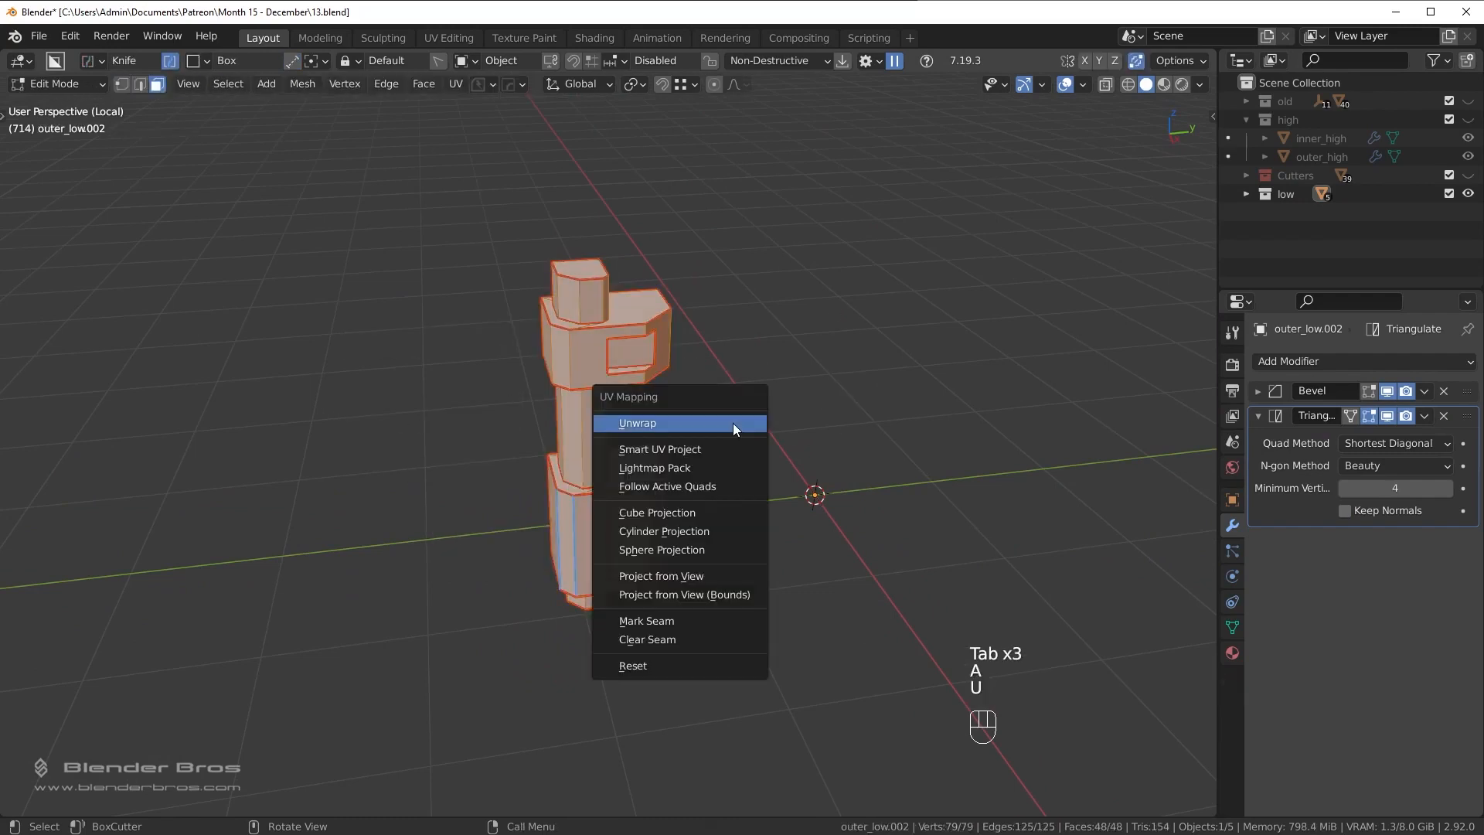
click(733, 423)
middle_drag(732, 422, 698, 476)
key(Tab)
click(693, 314)
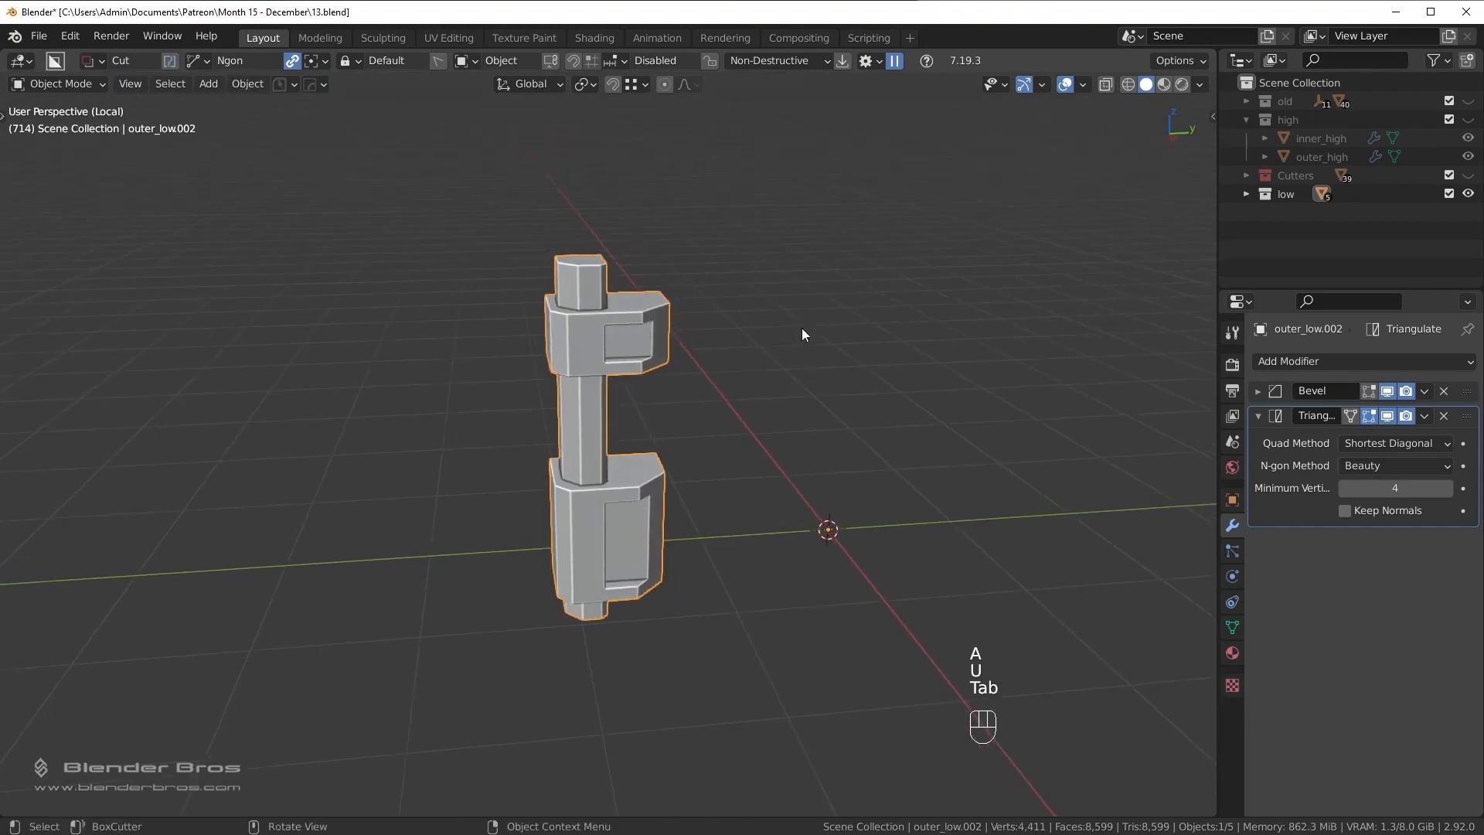
scroll(801, 328, up, 3)
key(q)
mouse_move(768, 637)
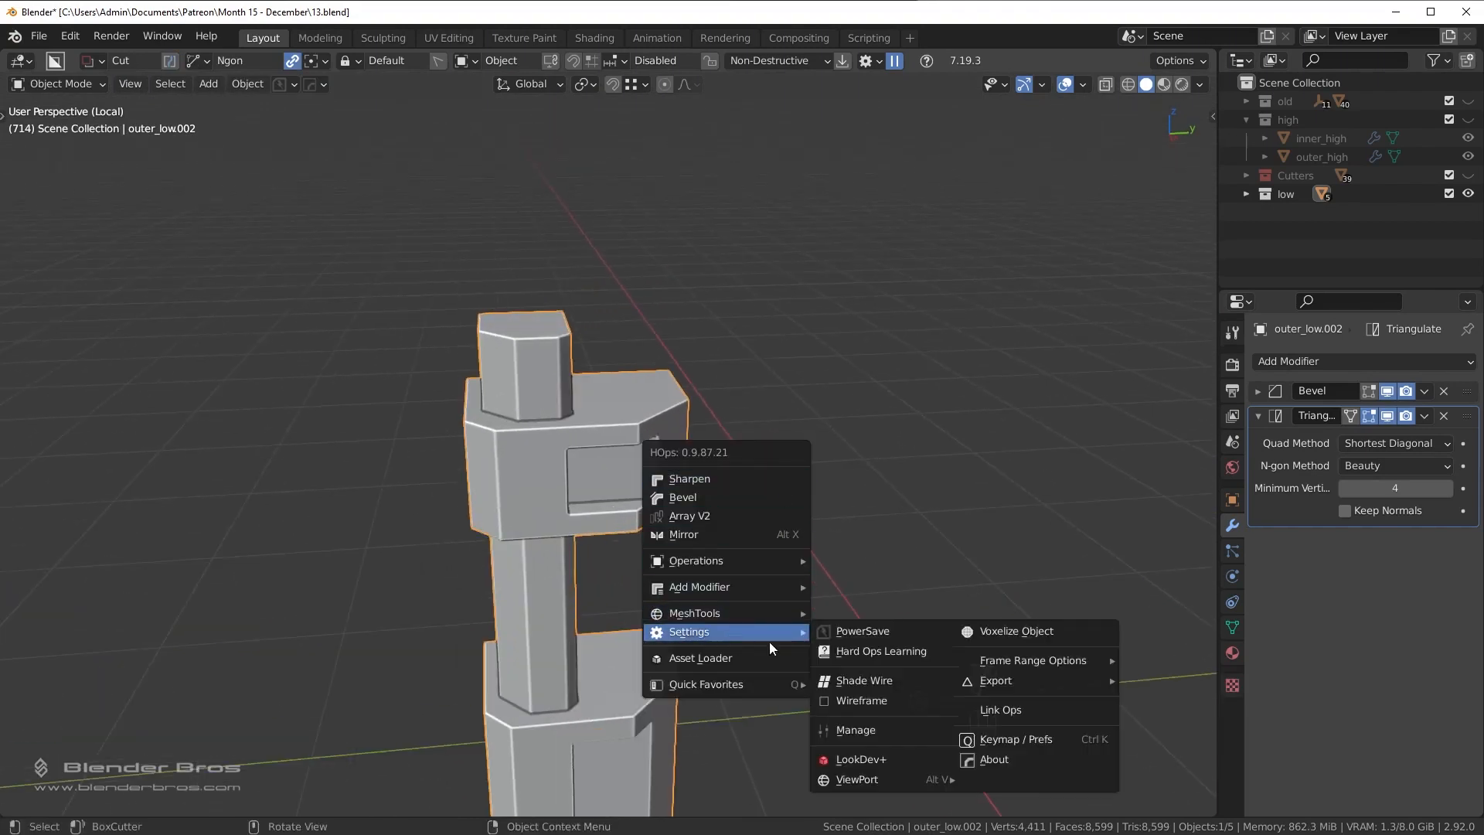
mouse_move(1003, 679)
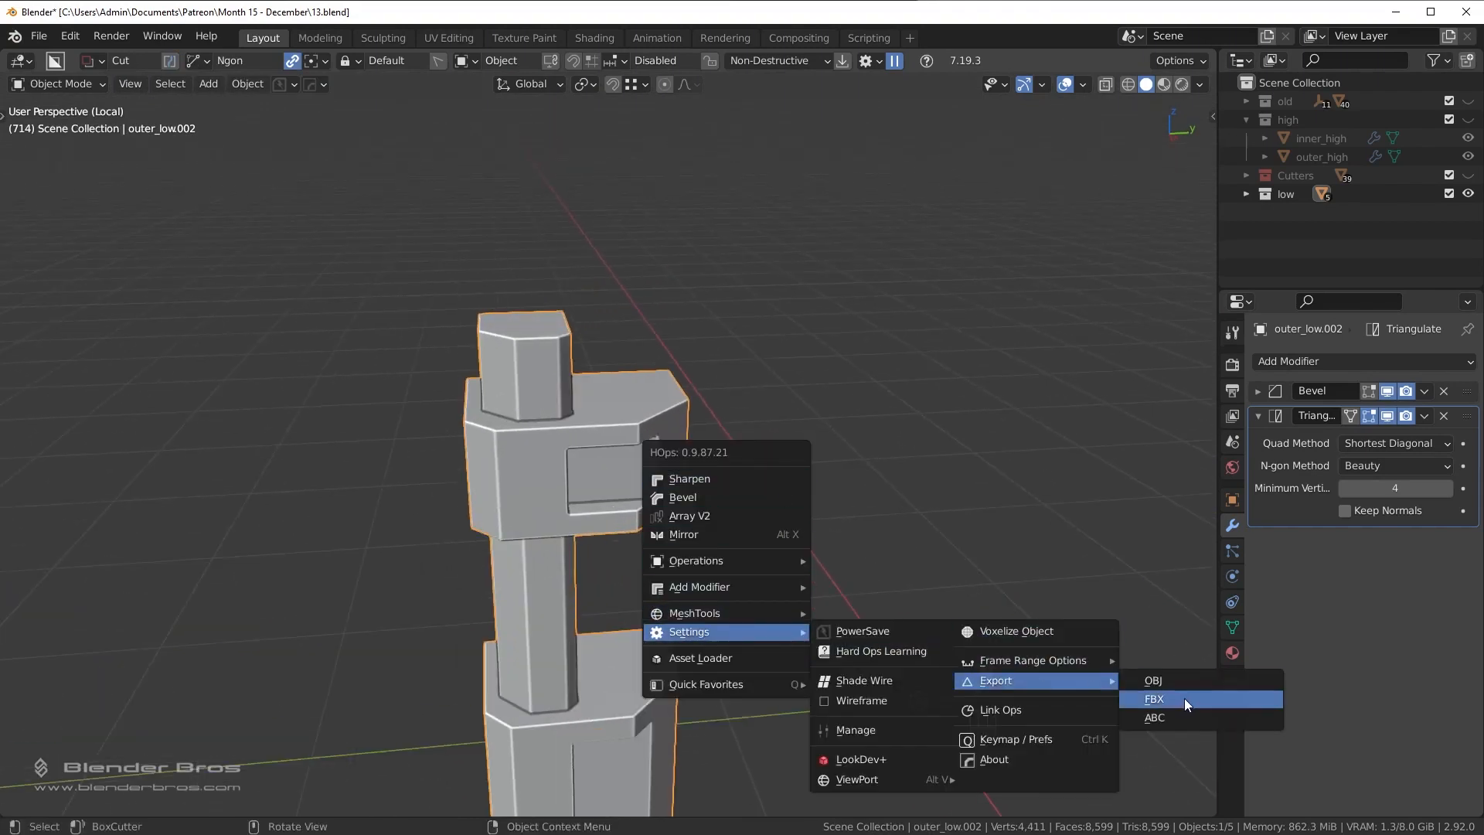
click(1204, 690)
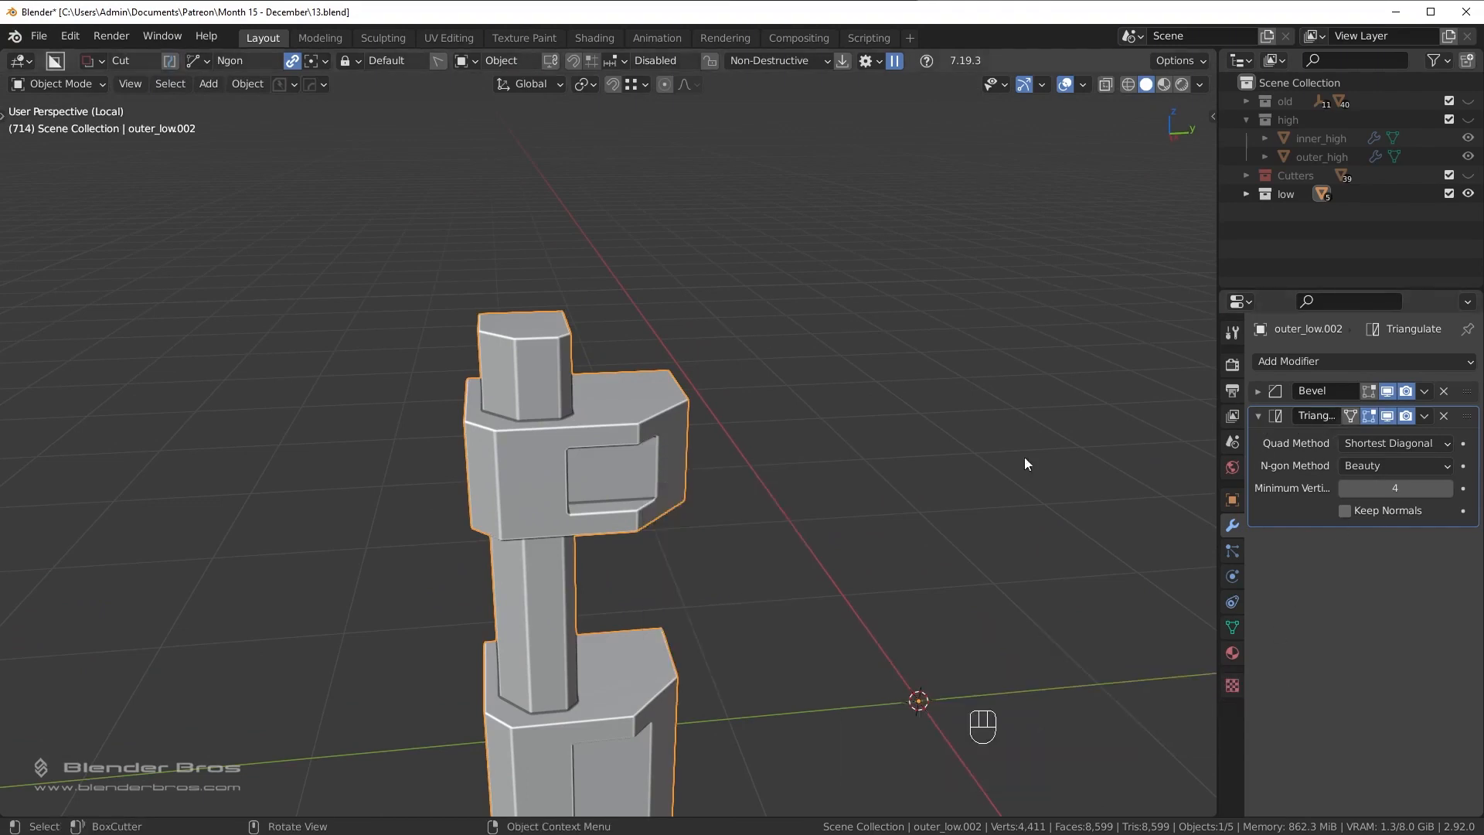
Export the selected low-poly pillar to the Desktop as ex_low.fbx.
key(q)
mouse_move(763, 622)
mouse_move(1056, 674)
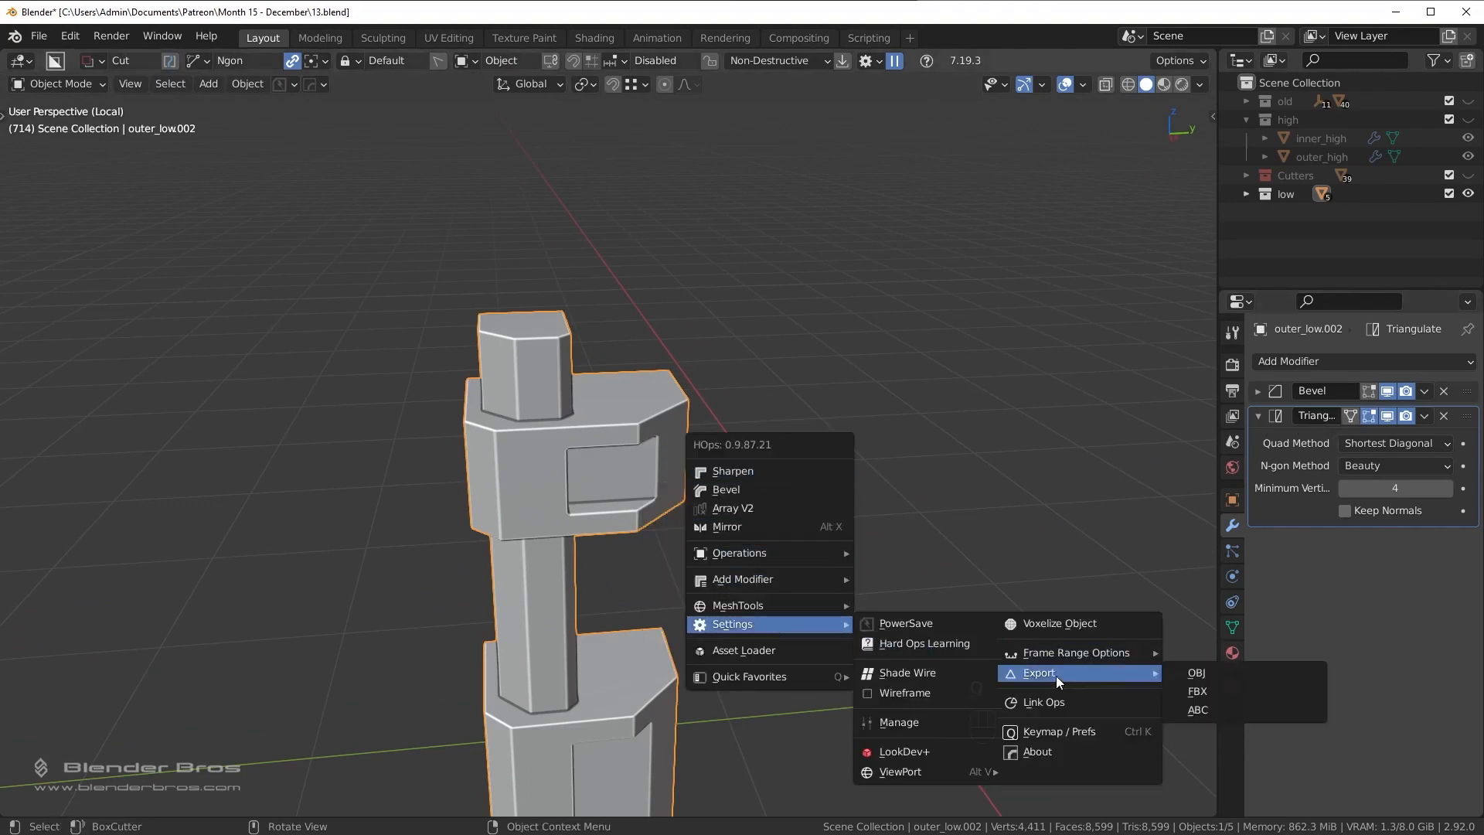
click(1230, 689)
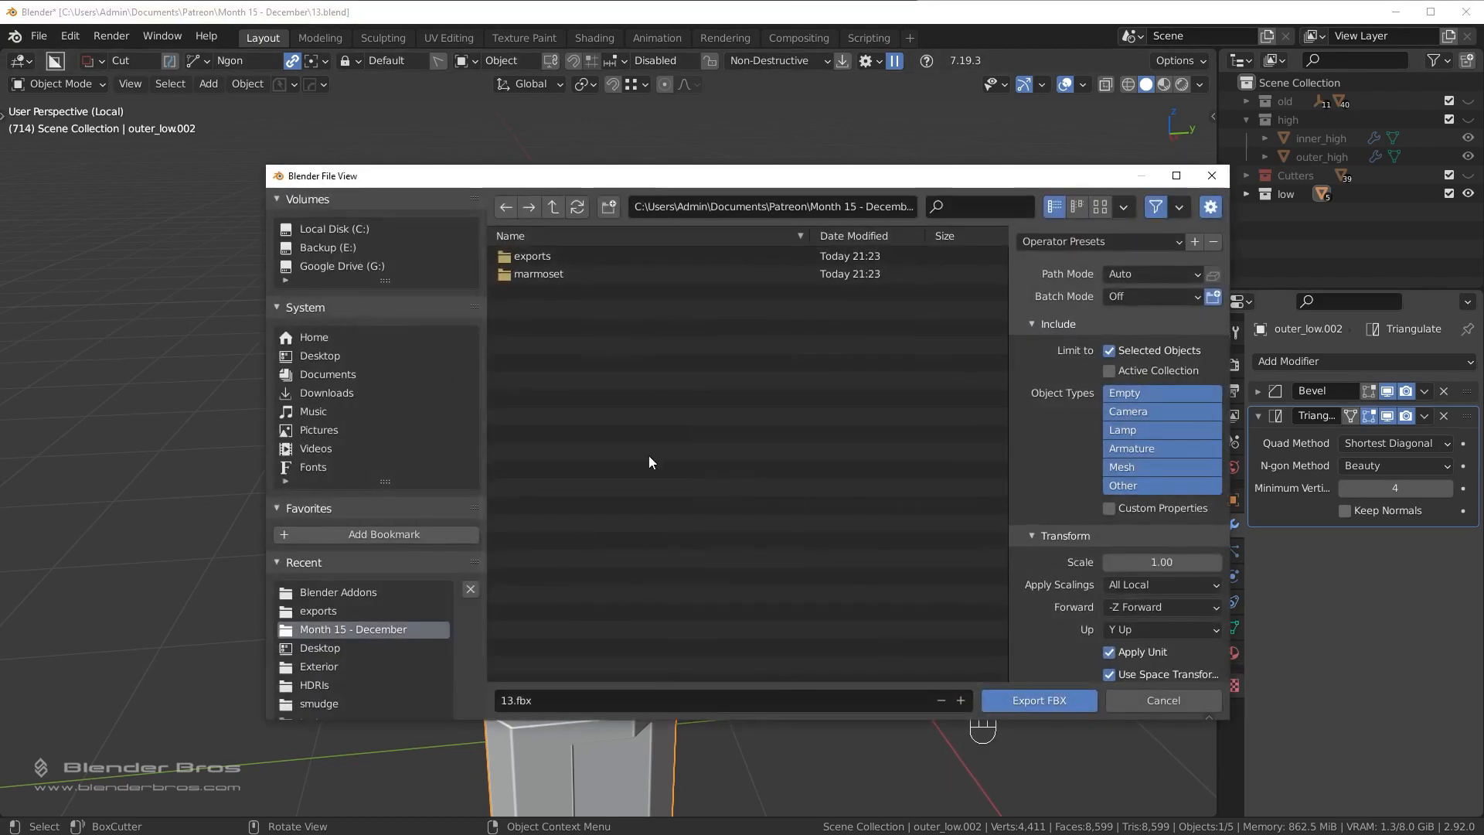
click(317, 356)
click(541, 699)
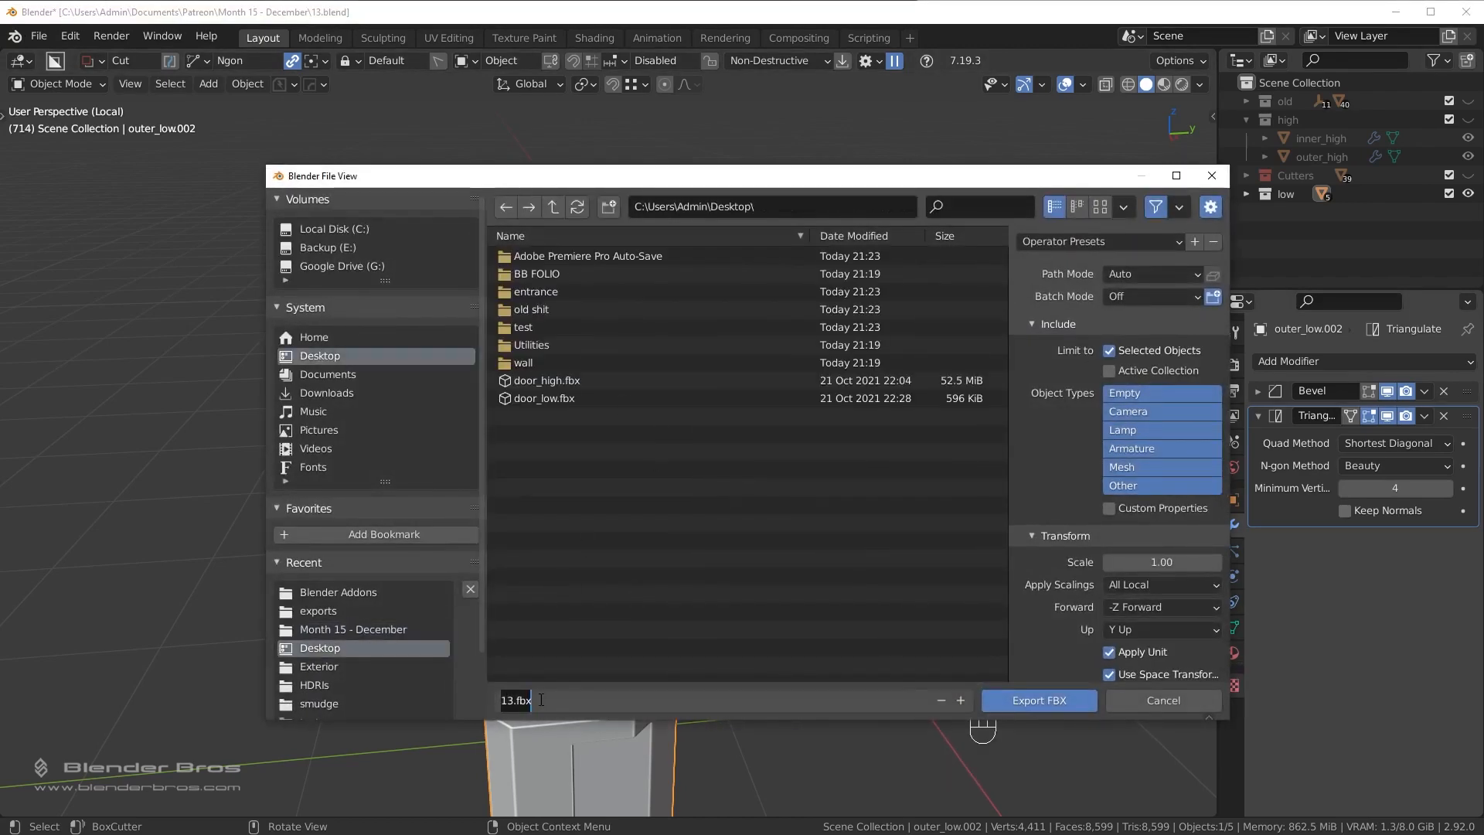
text(ex_low)
key(Return)
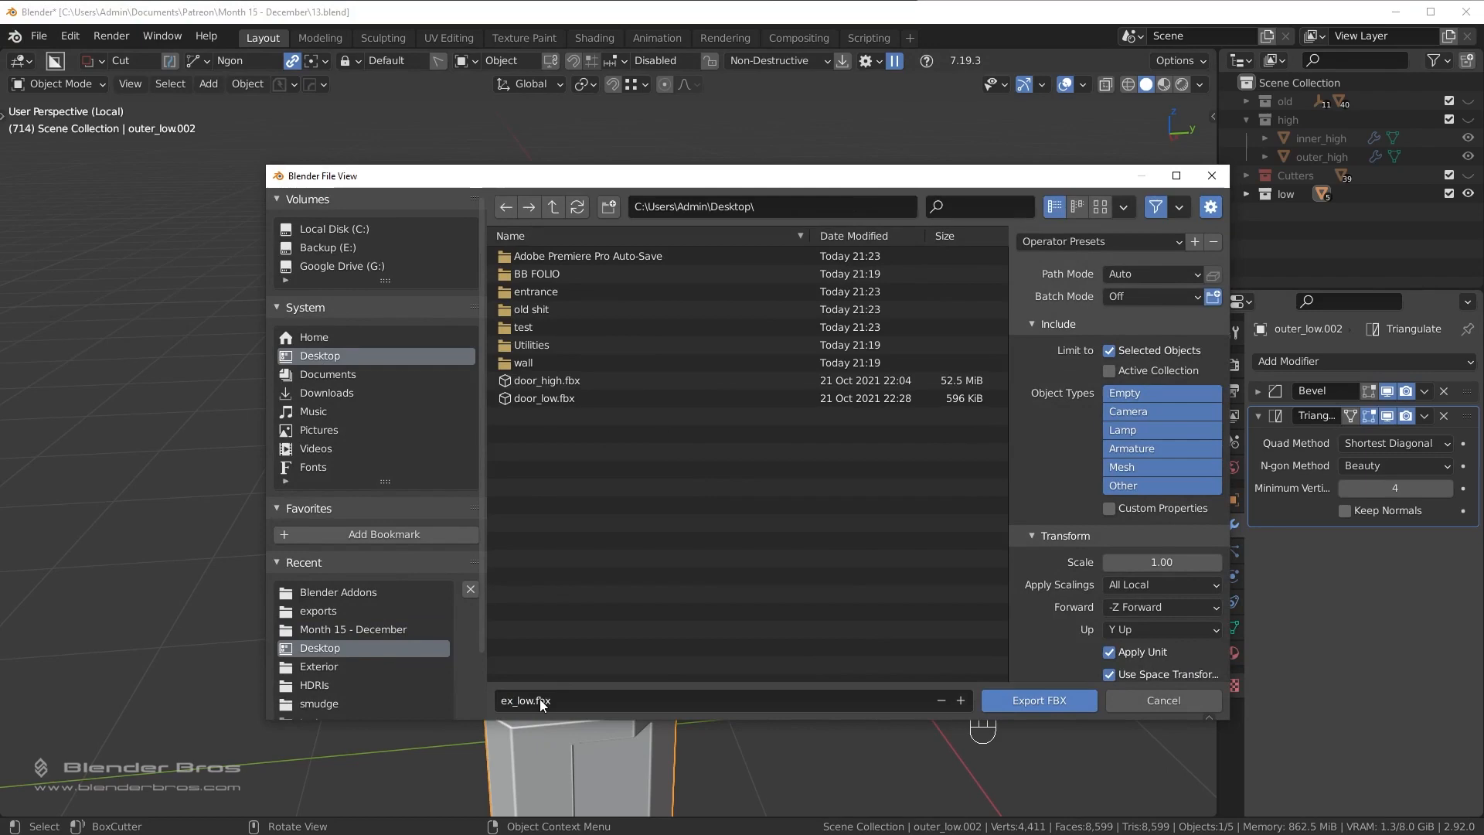
click(1068, 701)
Show only the high collection, separate outer_high into loose parts and select the left pillar with its clamps.
click(1468, 193)
click(1472, 118)
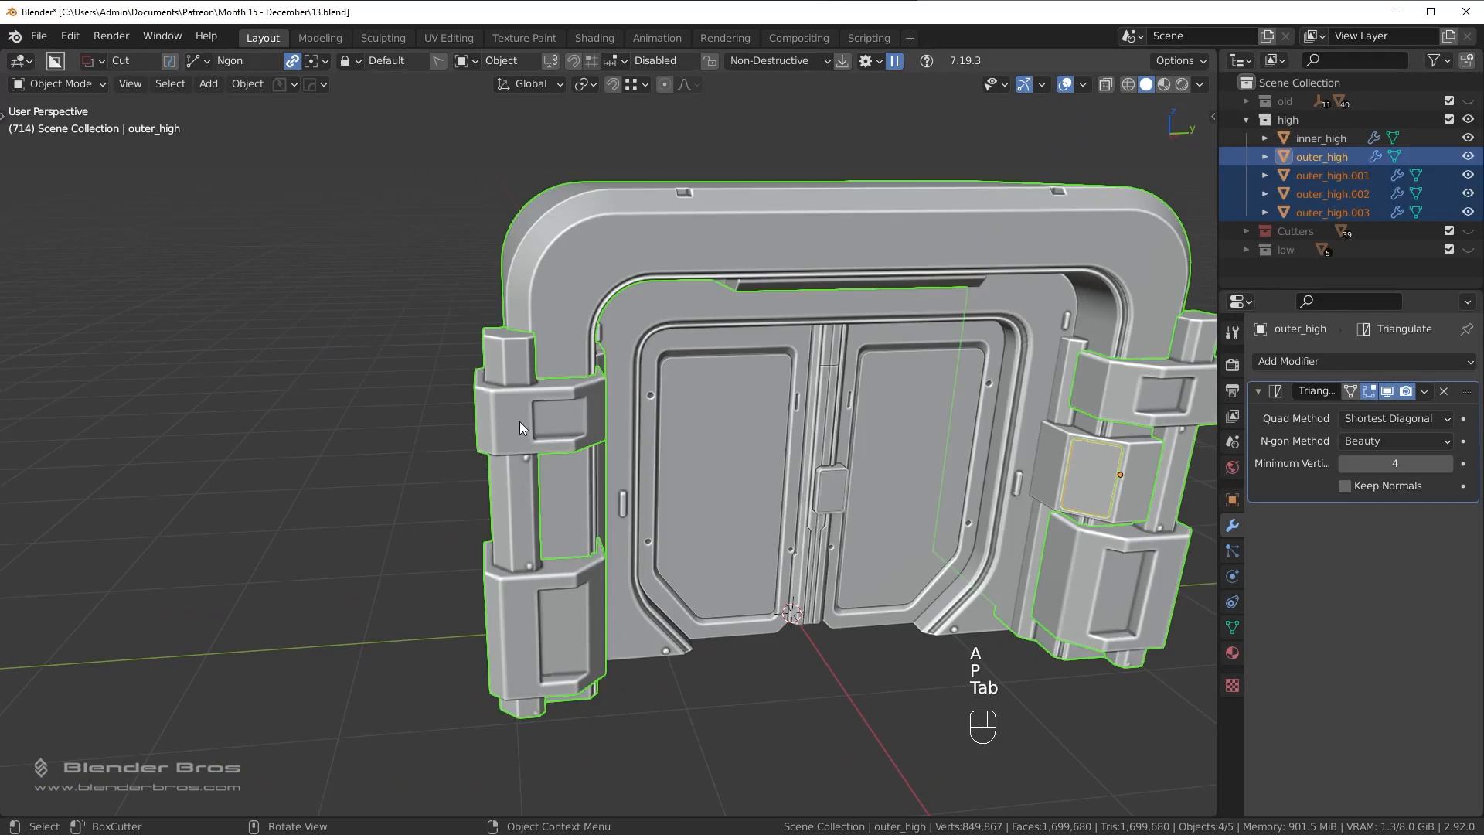
click(518, 422)
scroll(773, 503, up, 2)
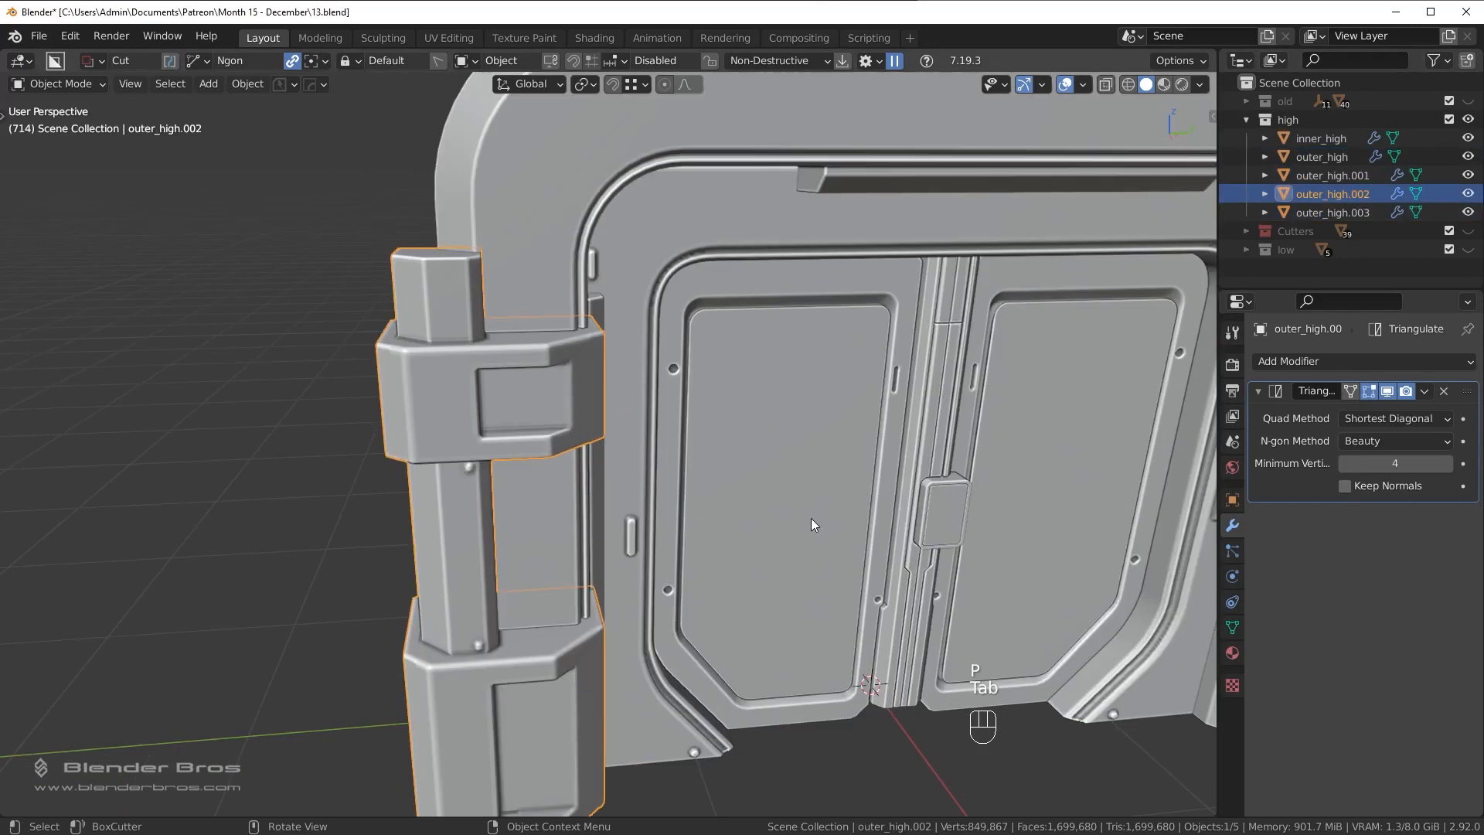
Export the selected high-poly pillar to the Desktop as ex_high.fbx.
key(q)
mouse_move(882, 513)
mouse_move(1139, 561)
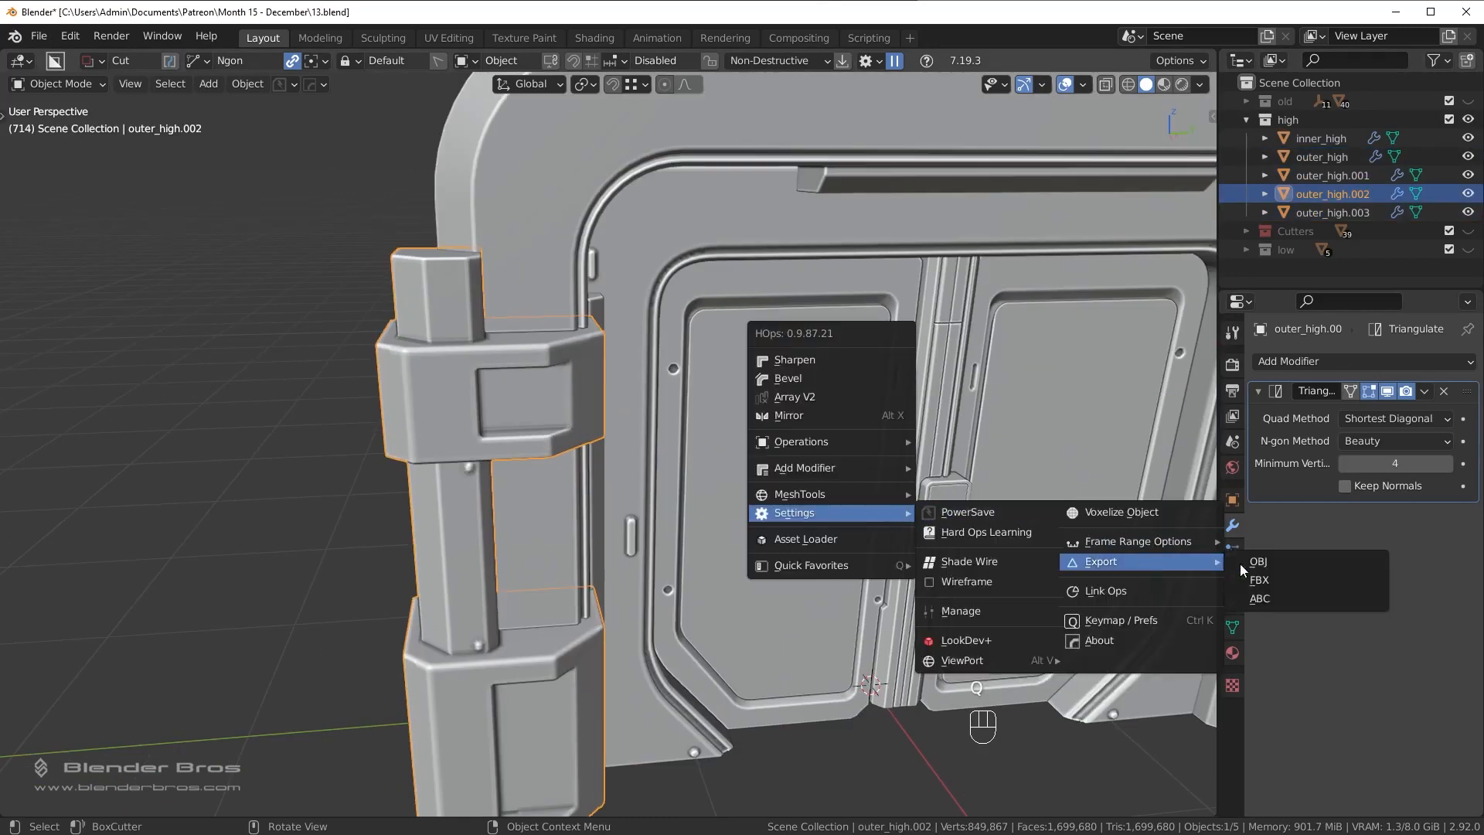
click(1361, 579)
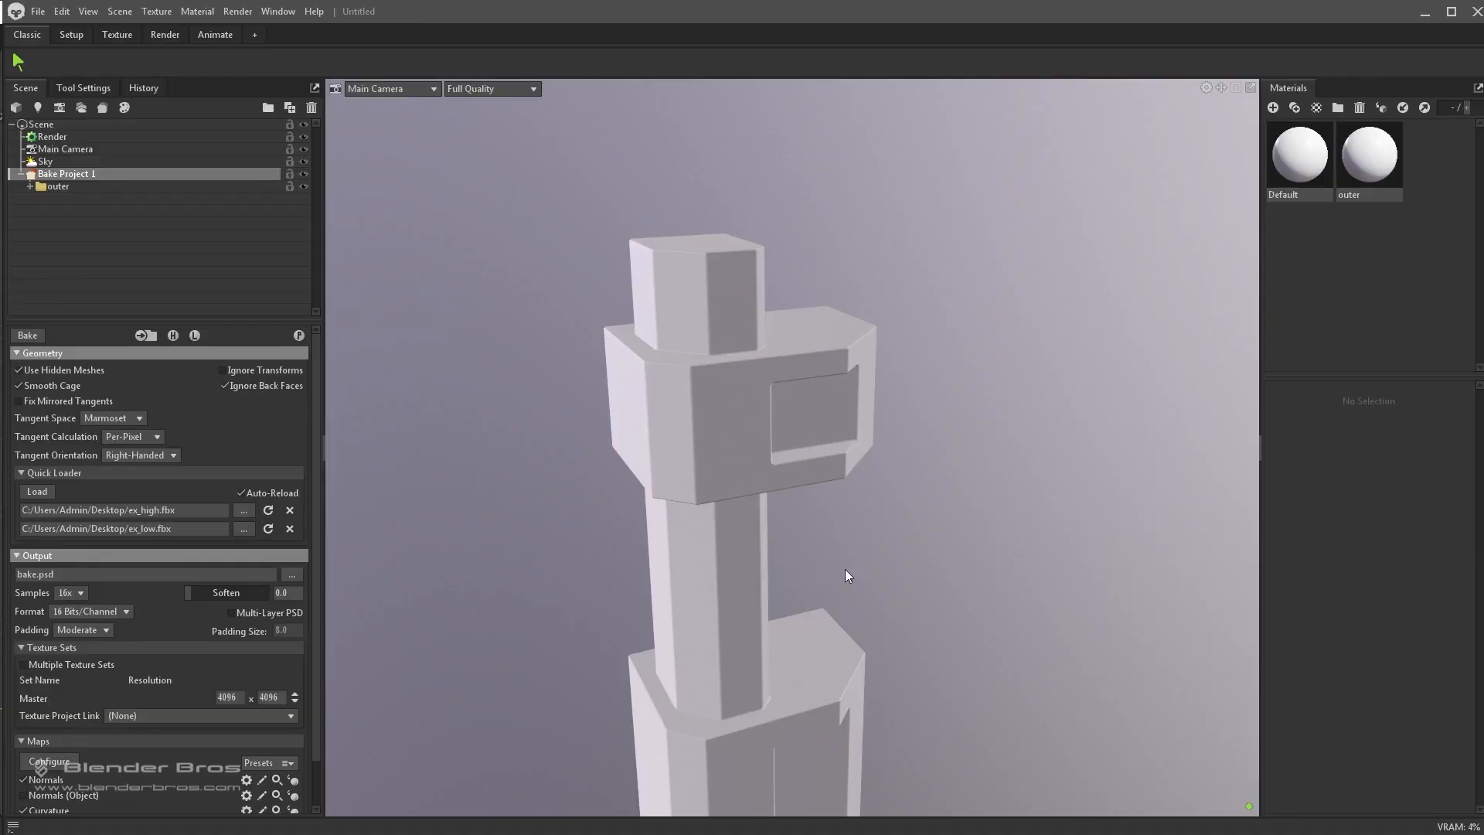
Switch to Marmoset Toolbag and select Bake Project 1 with the loaded pillar meshes.
click(806, 550)
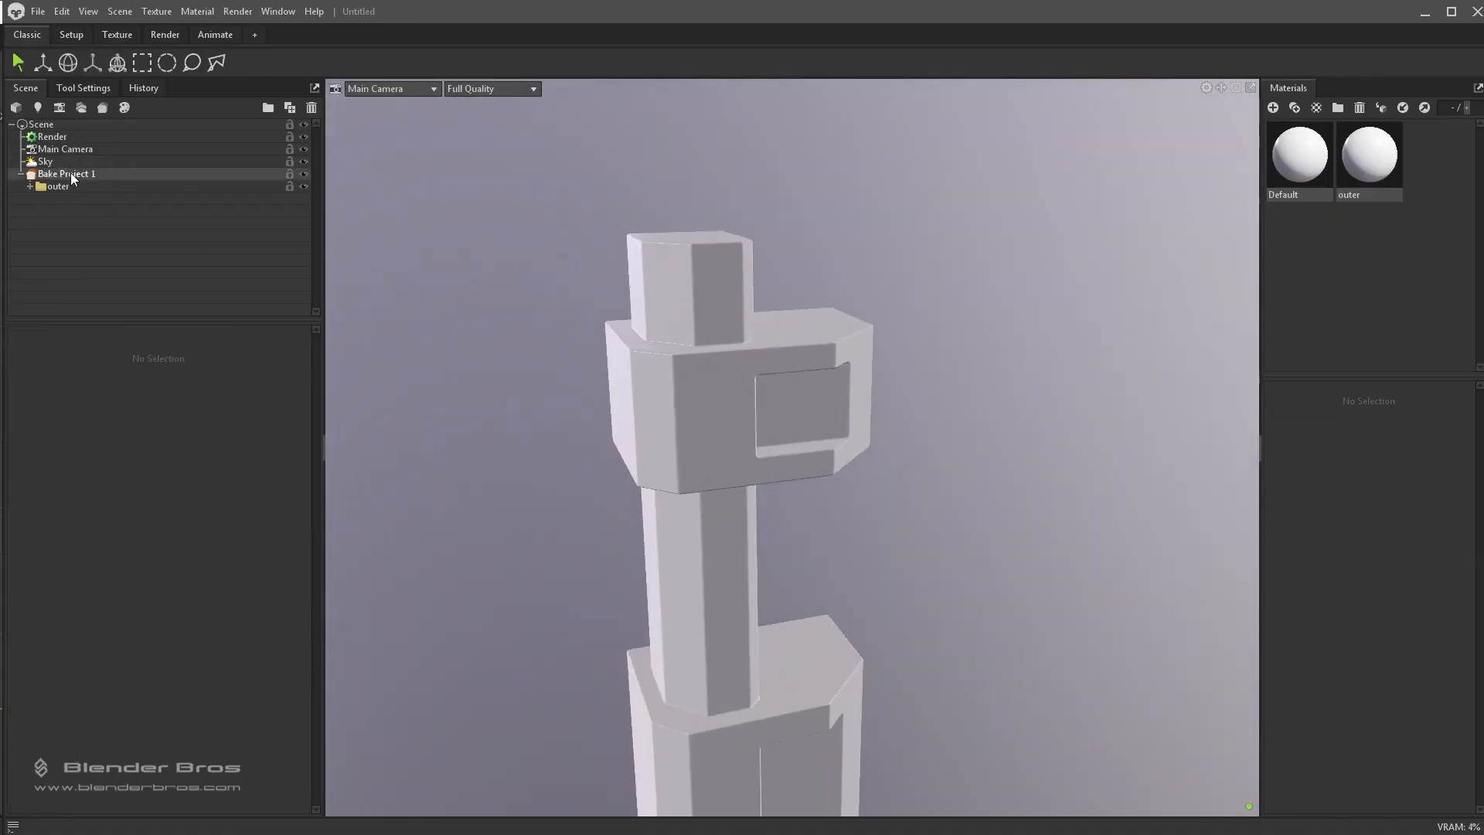
click(71, 174)
drag(620, 447, 692, 441)
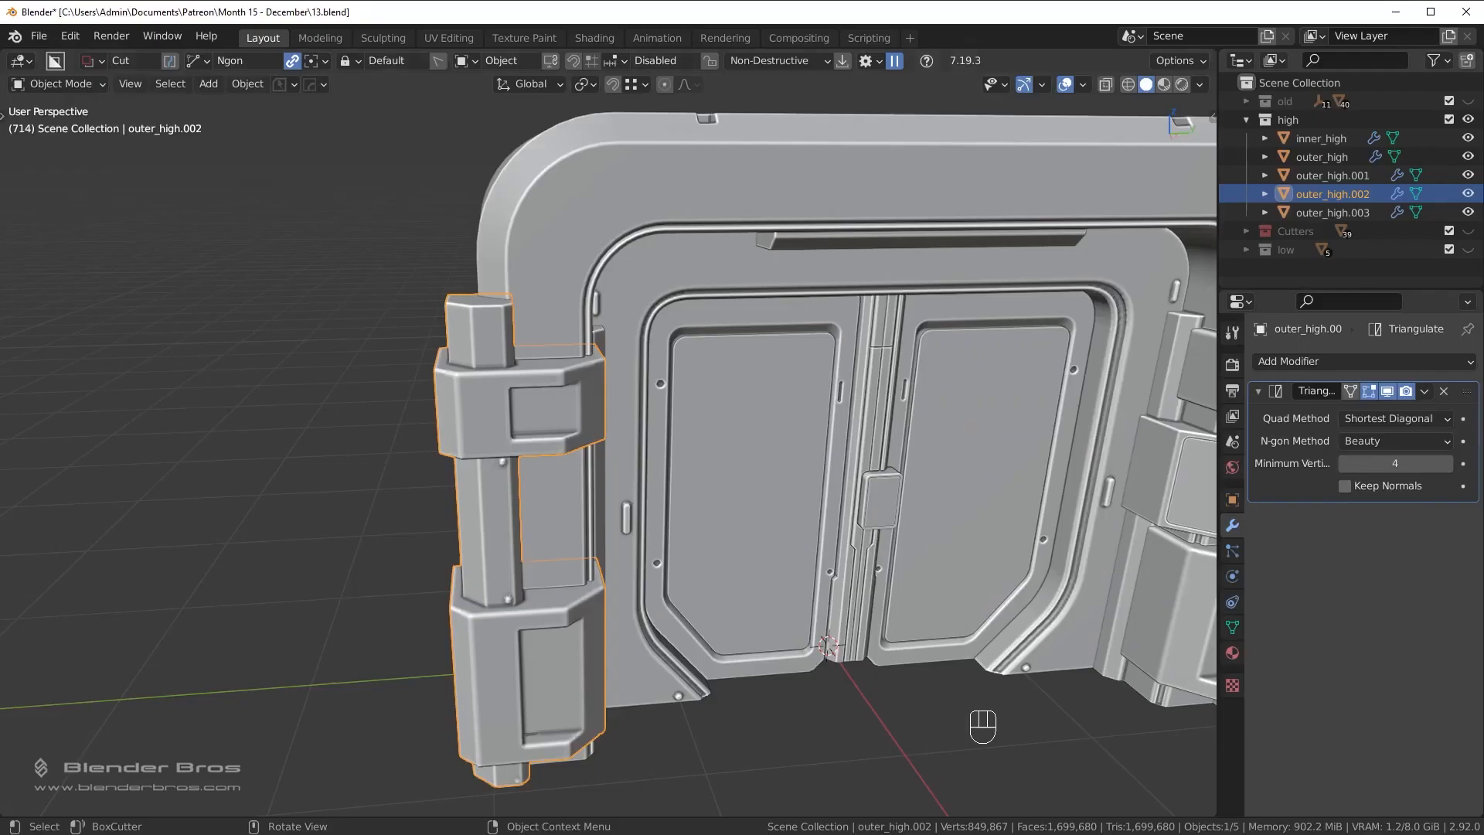
Switch to Blender, show the low collection in place of the high one and inspect the left pillar's Bevel modifier settings and mesh.
middle_drag(742, 510, 708, 517)
click(1468, 119)
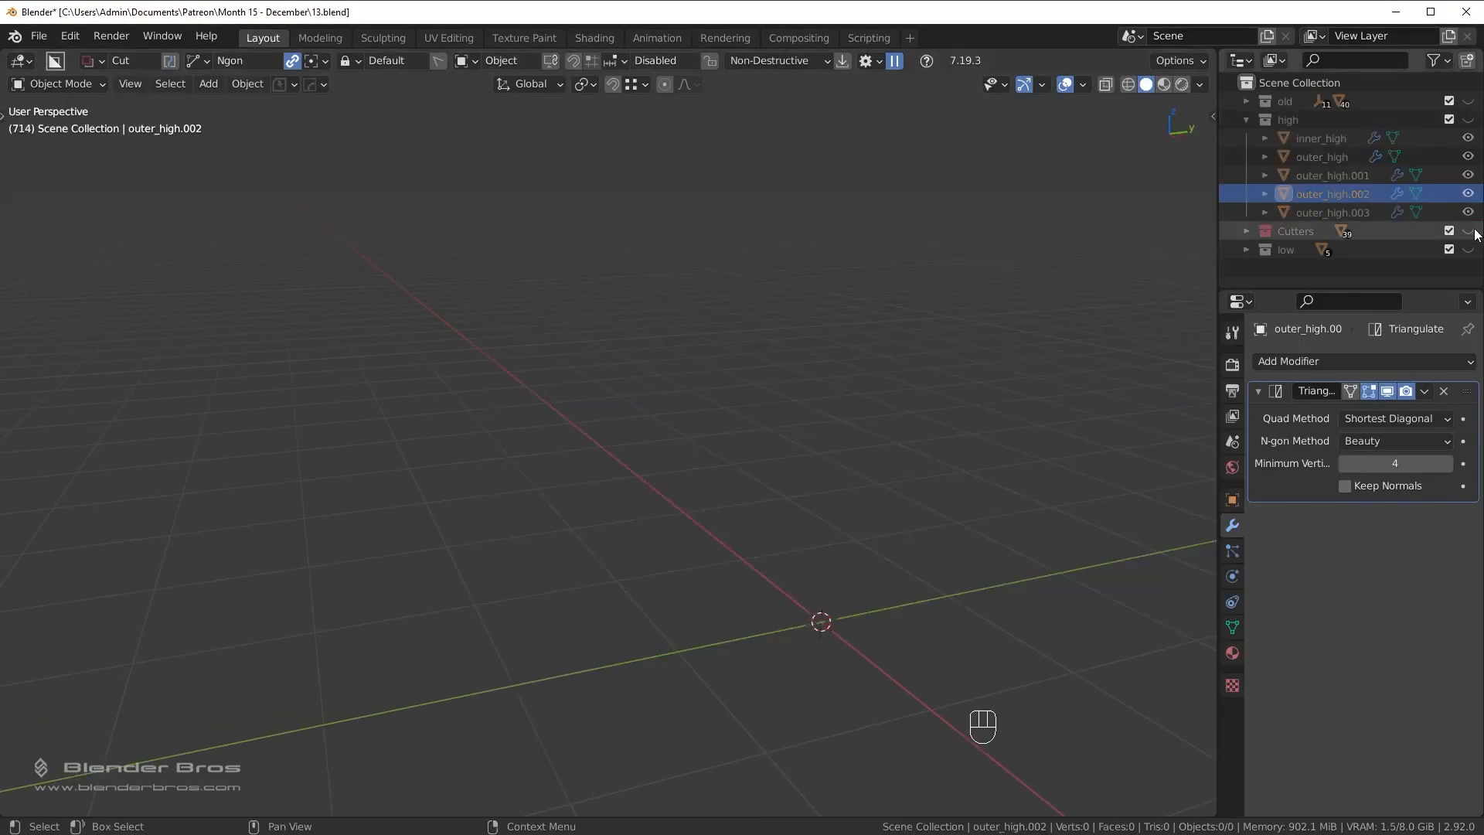
click(1468, 249)
scroll(557, 394, up, 3)
click(451, 406)
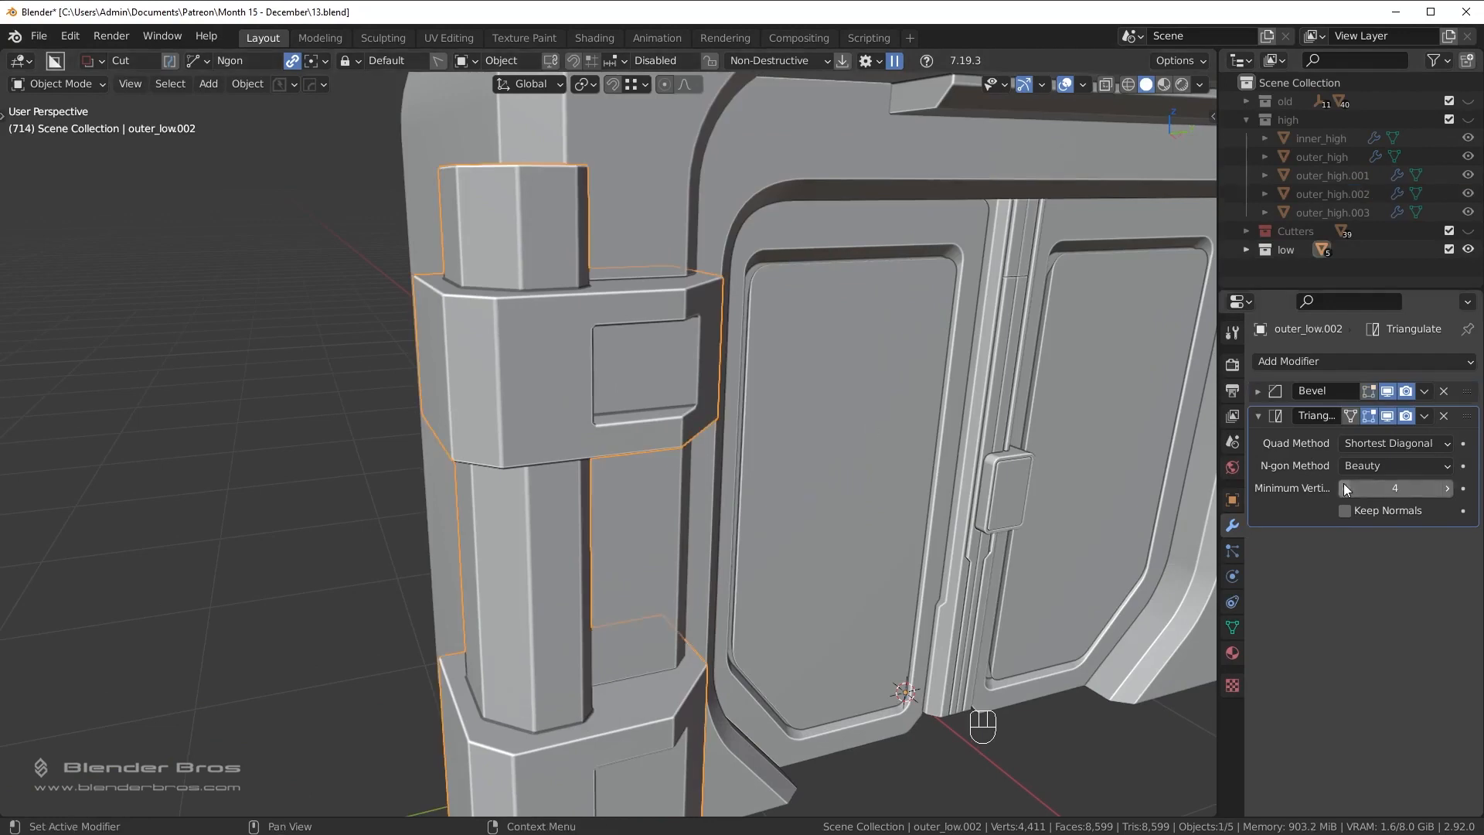
click(1257, 391)
scroll(626, 522, up, 2)
key(Tab)
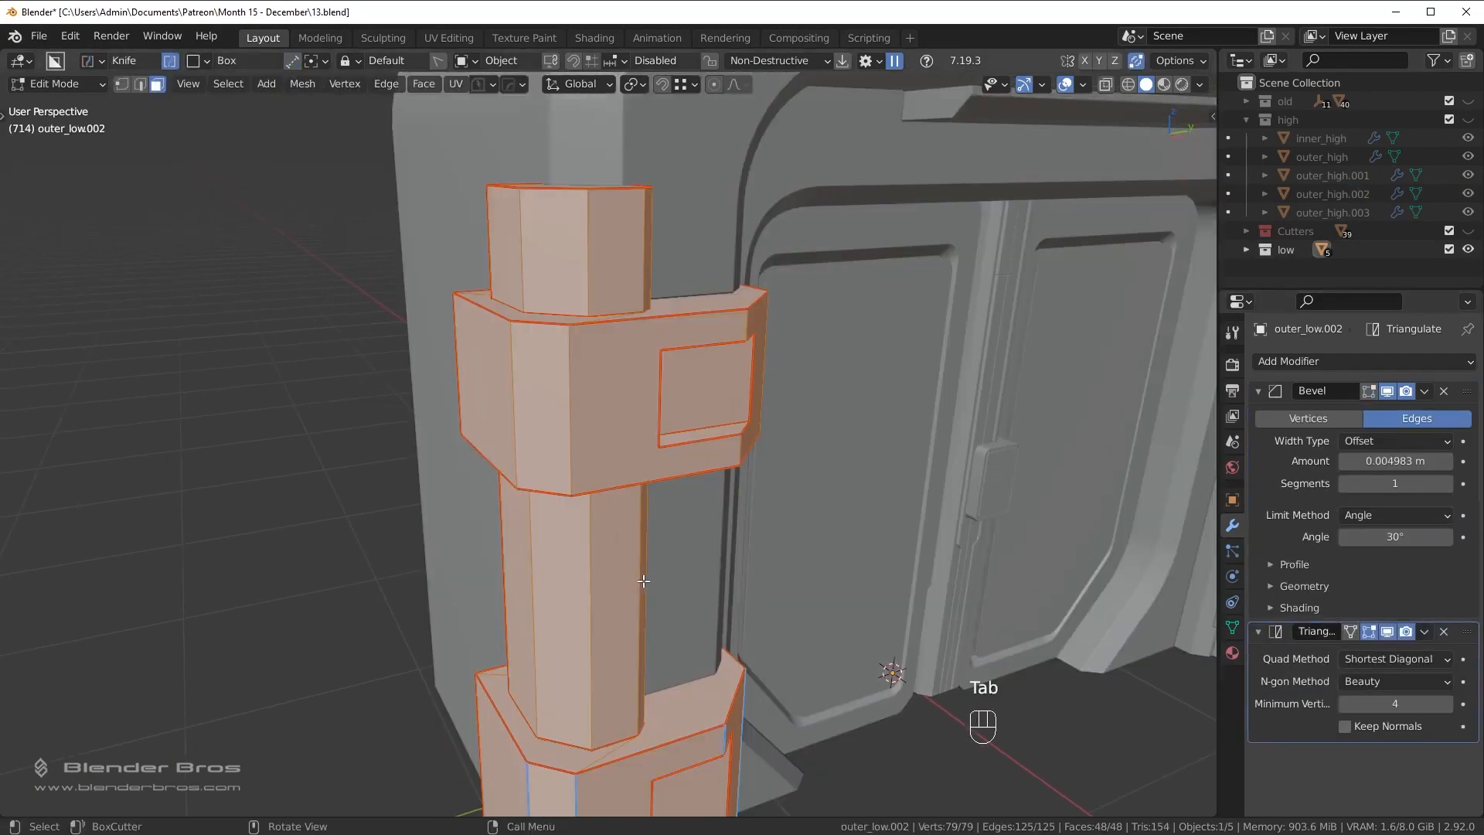
key(Tab)
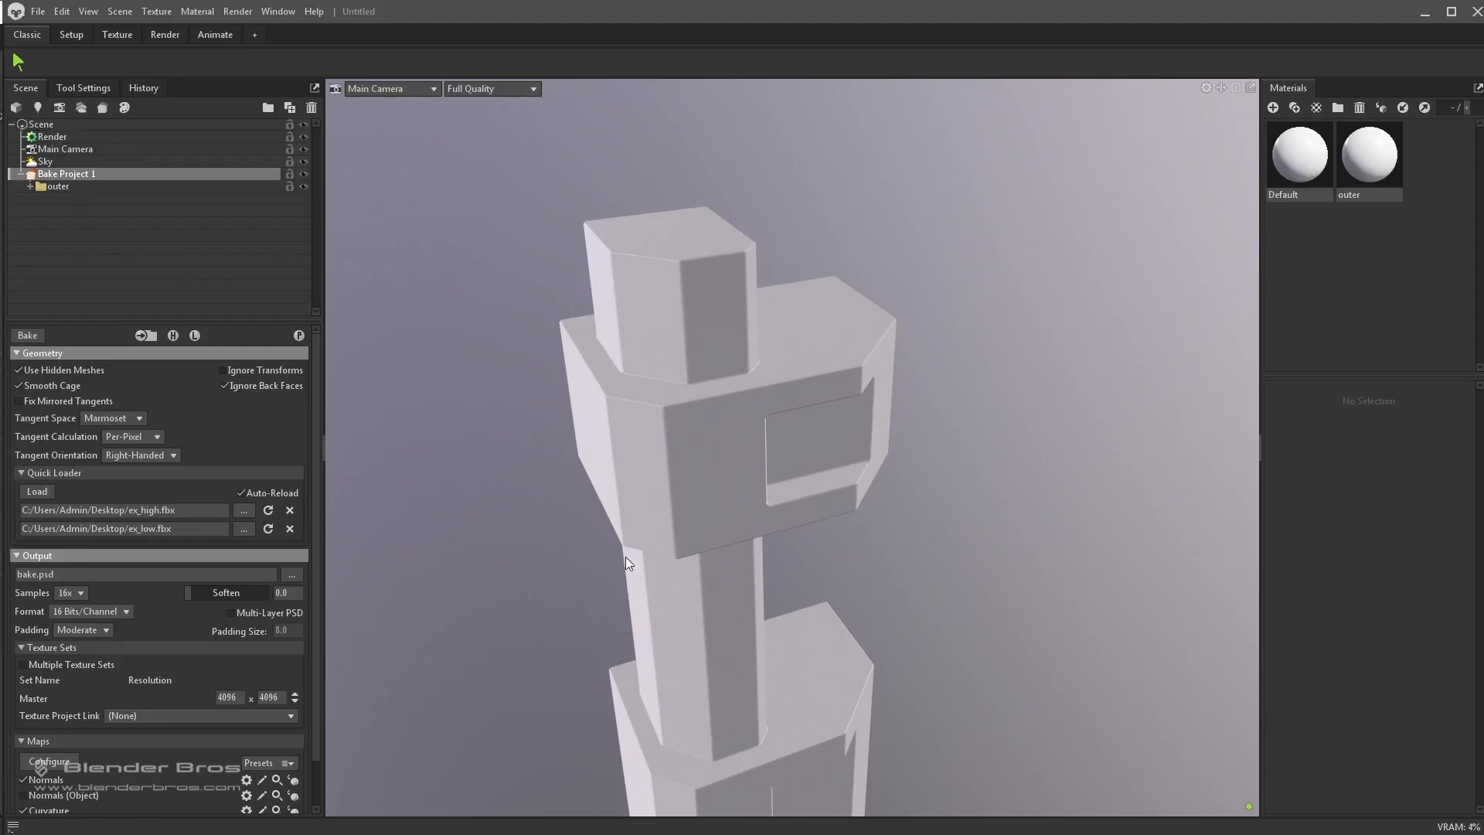
Switch to Marmoset Toolbag and compare the high-poly and low-poly pillar by toggling their visibility.
click(194, 336)
click(173, 336)
drag(742, 506, 708, 474)
scroll(735, 465, down, 6)
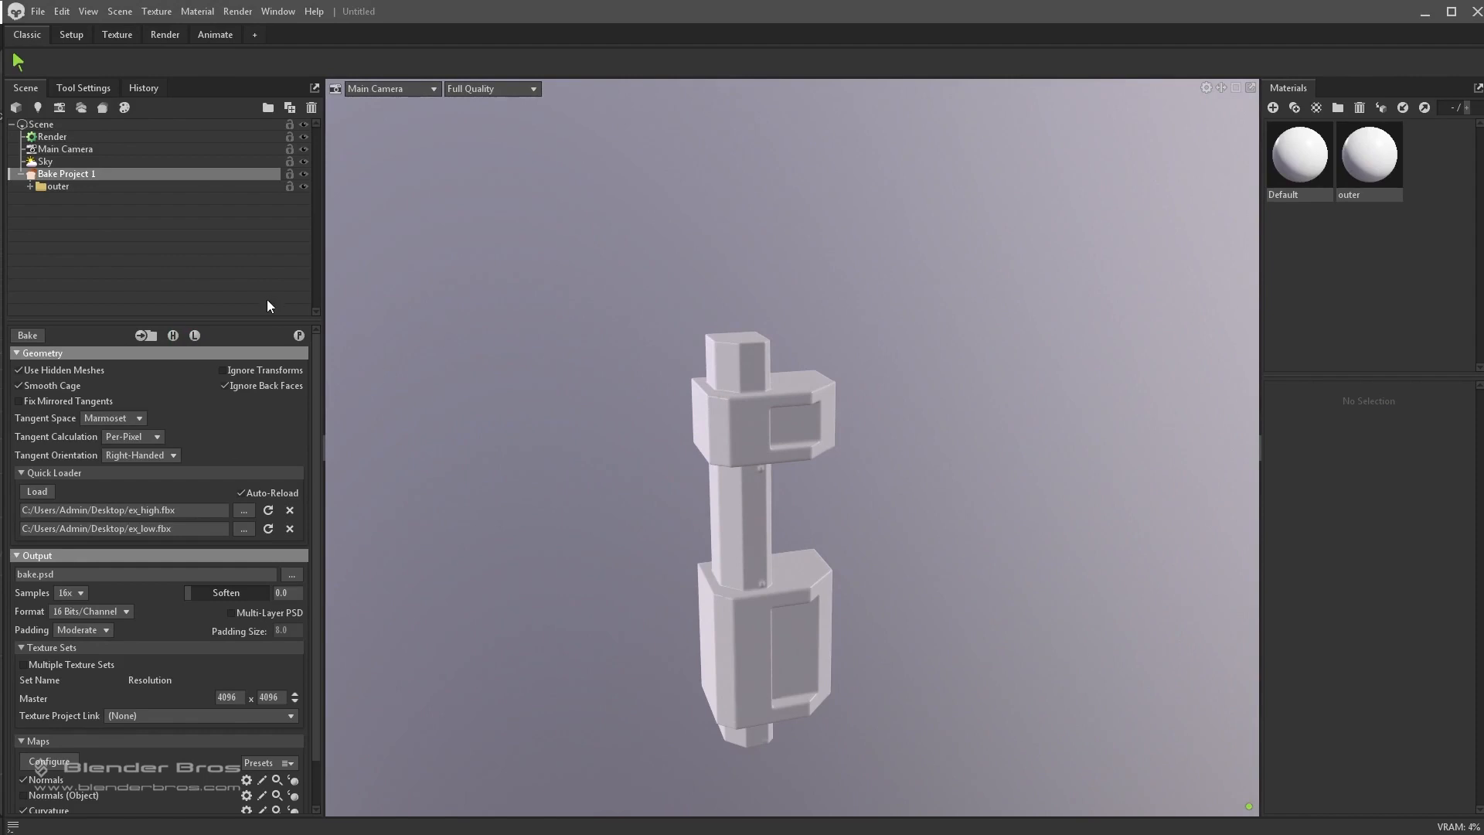
click(174, 335)
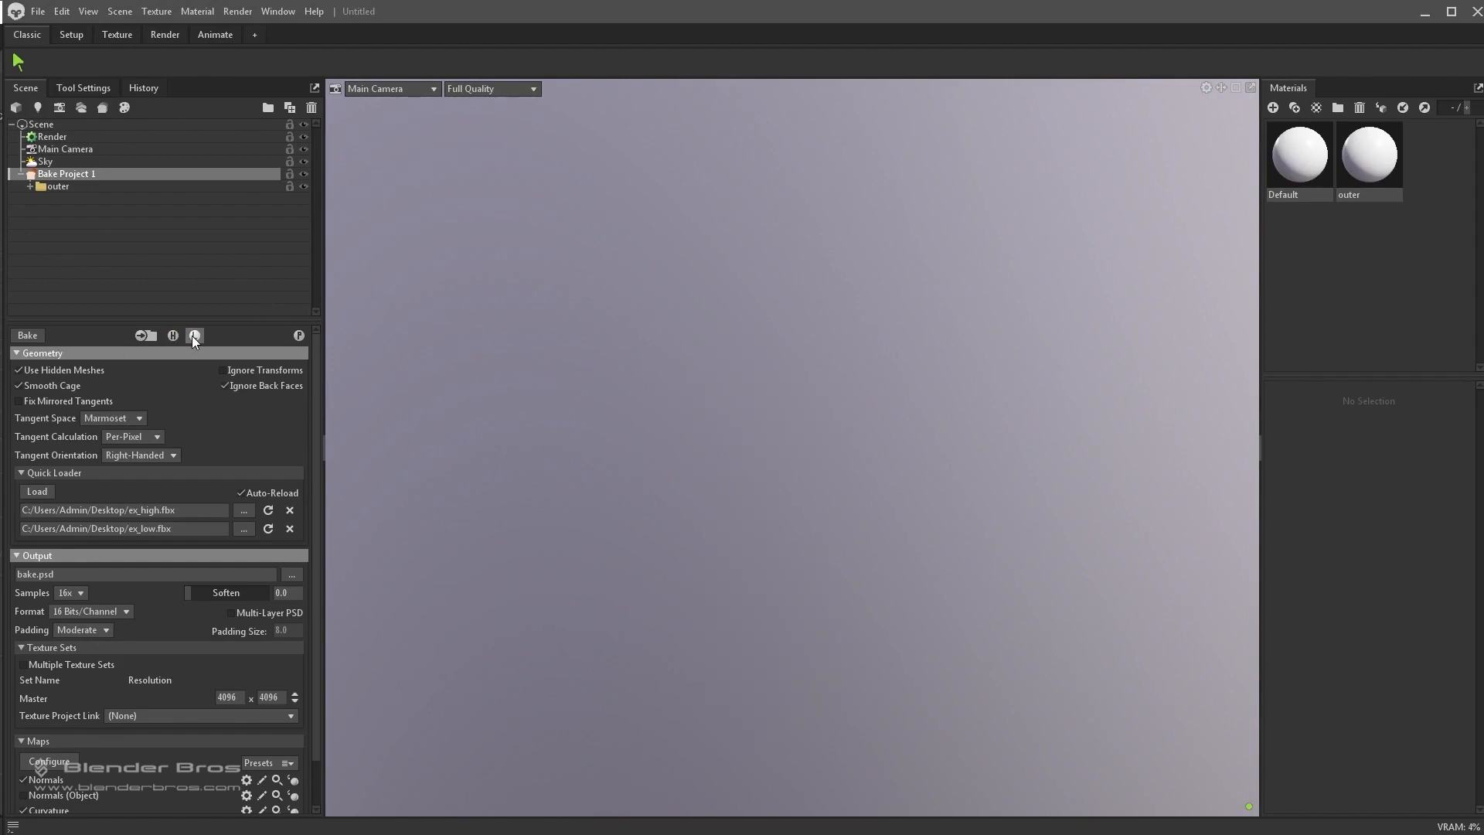
click(193, 335)
Examine the baked result on the low-poly pillar, its clamps and their recessed panels from several angles.
scroll(861, 544, up, 5)
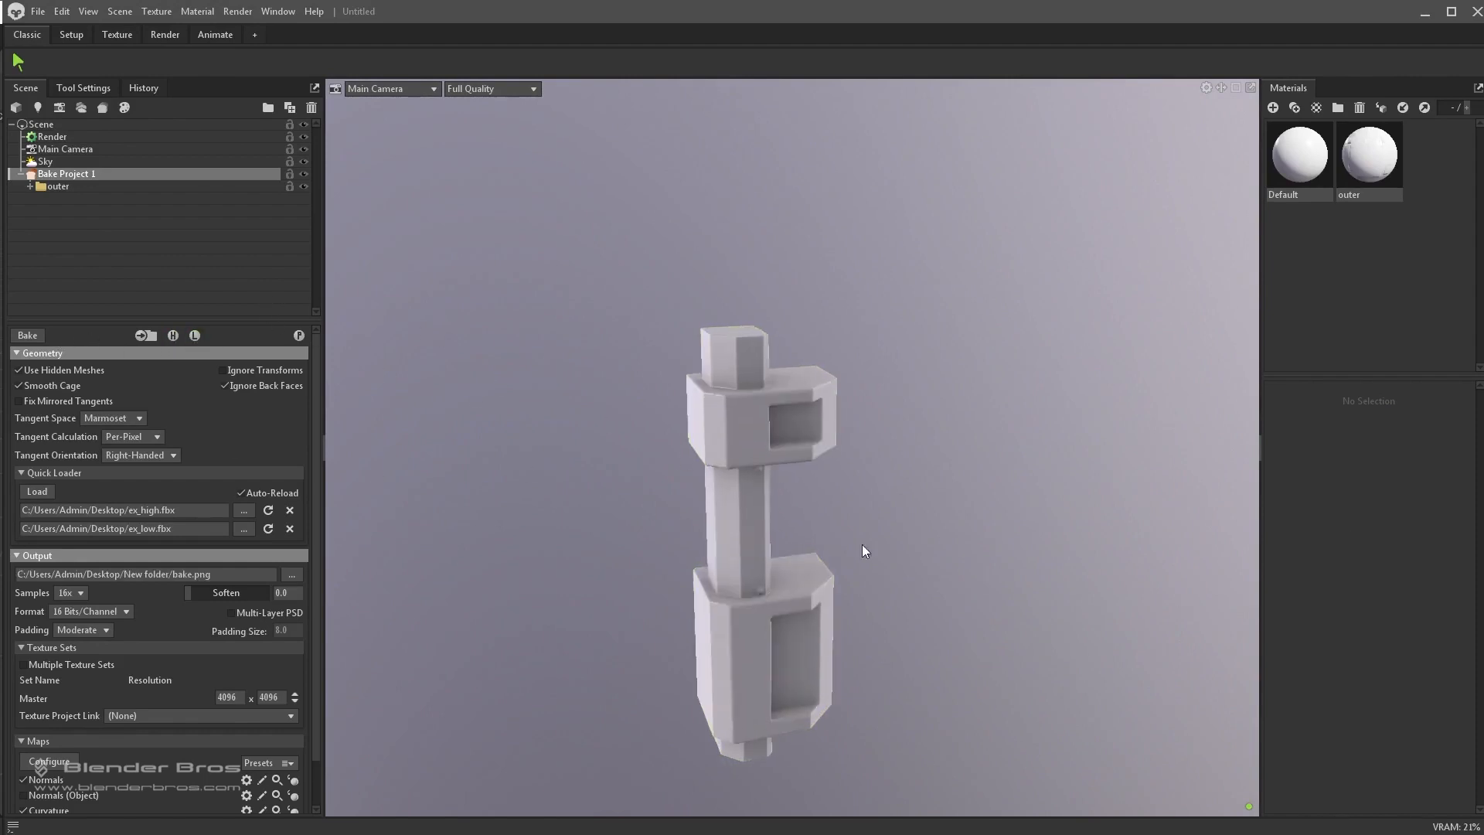
alt+drag(769, 398, 768, 490)
alt+middle_drag(811, 545, 836, 423)
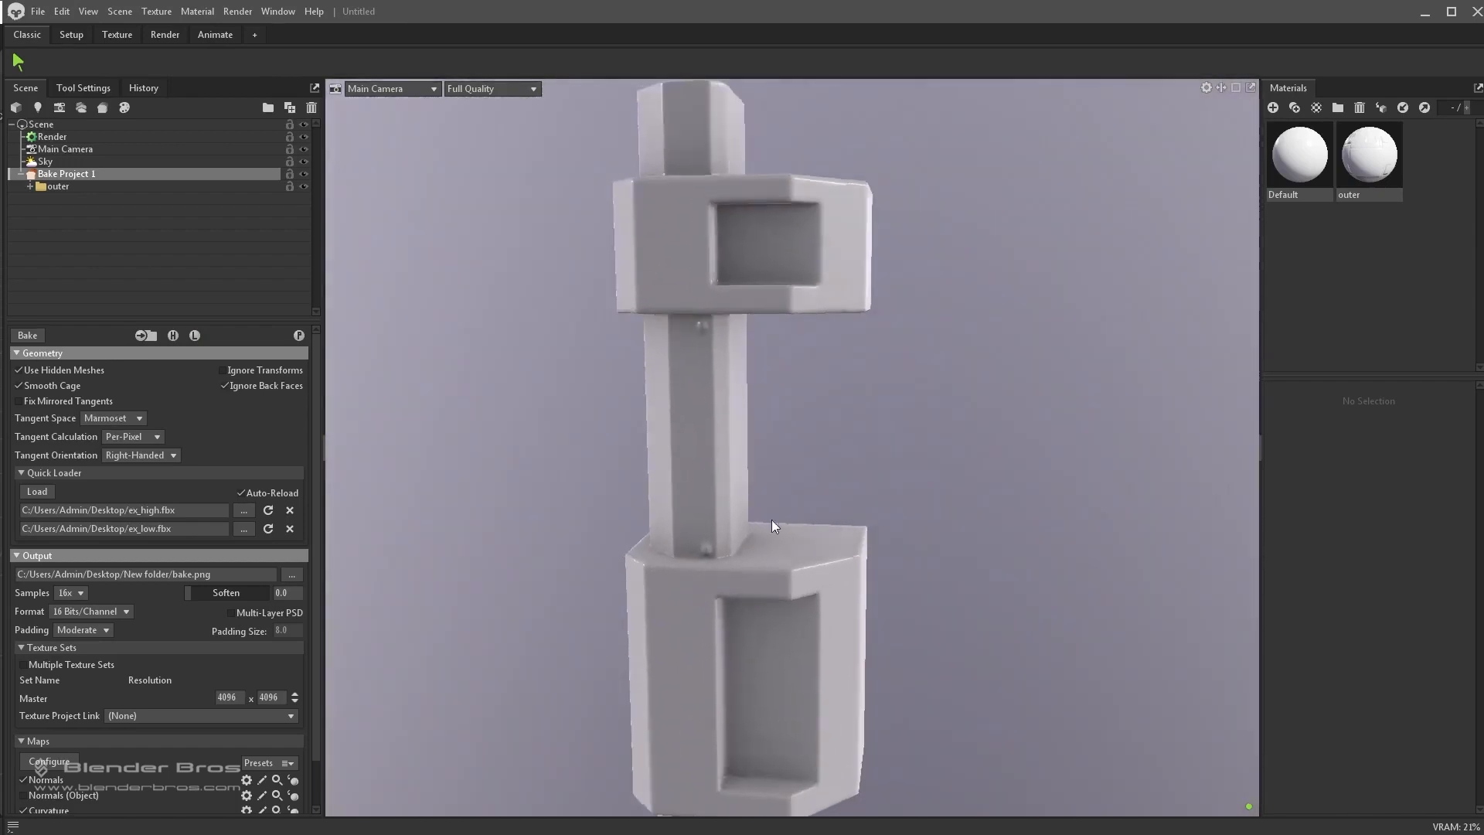
alt+drag(771, 520, 833, 582)
alt+middle_drag(829, 591, 843, 418)
alt+drag(843, 419, 610, 387)
alt+drag(701, 468, 821, 456)
Compare the pillar with the Default material against the baked outer material by applying each to it.
scroll(236, 350, down, 1)
scroll(234, 350, up, 1)
drag(1299, 155, 804, 352)
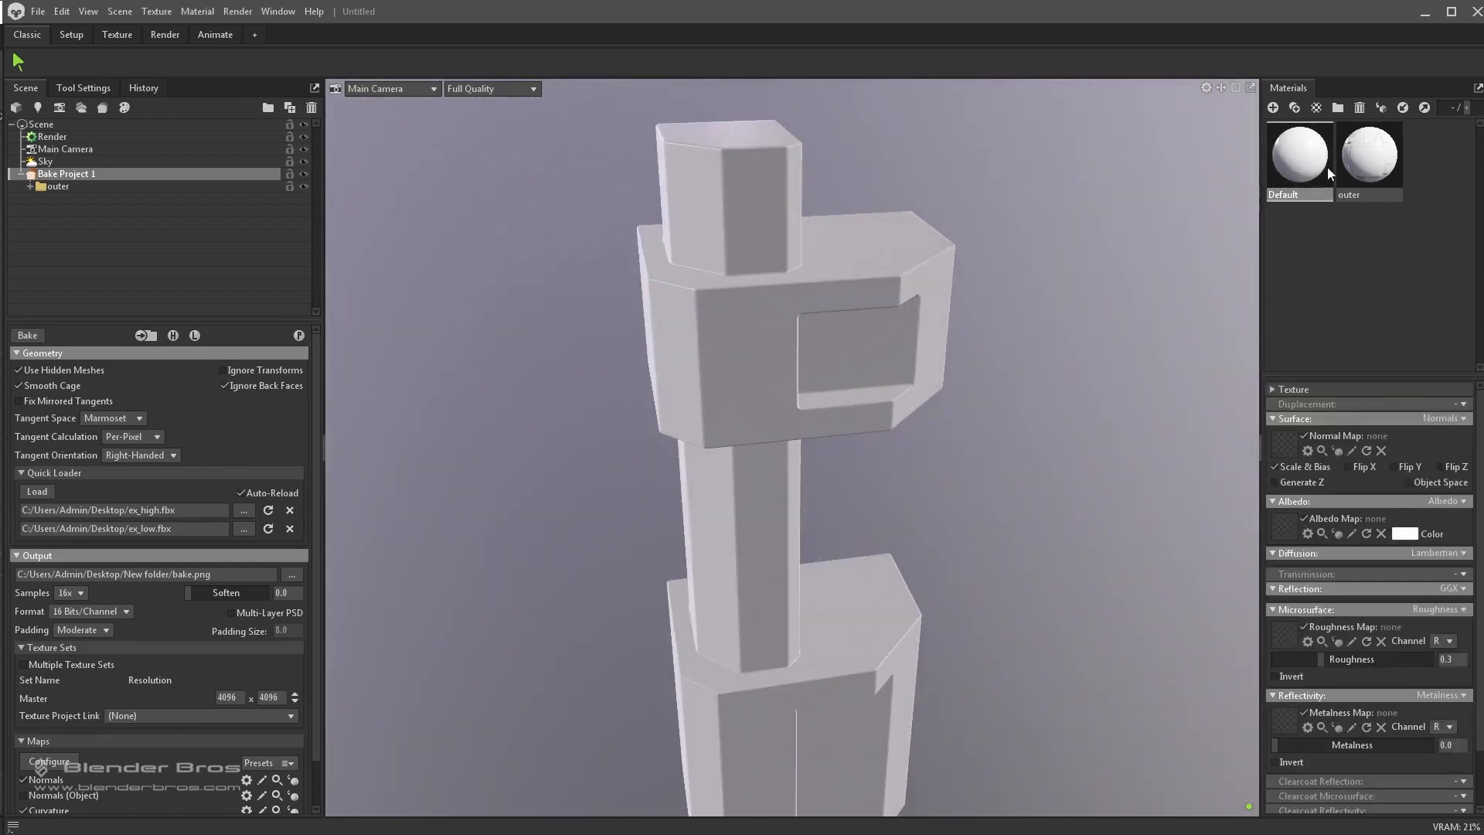
drag(1369, 154, 798, 363)
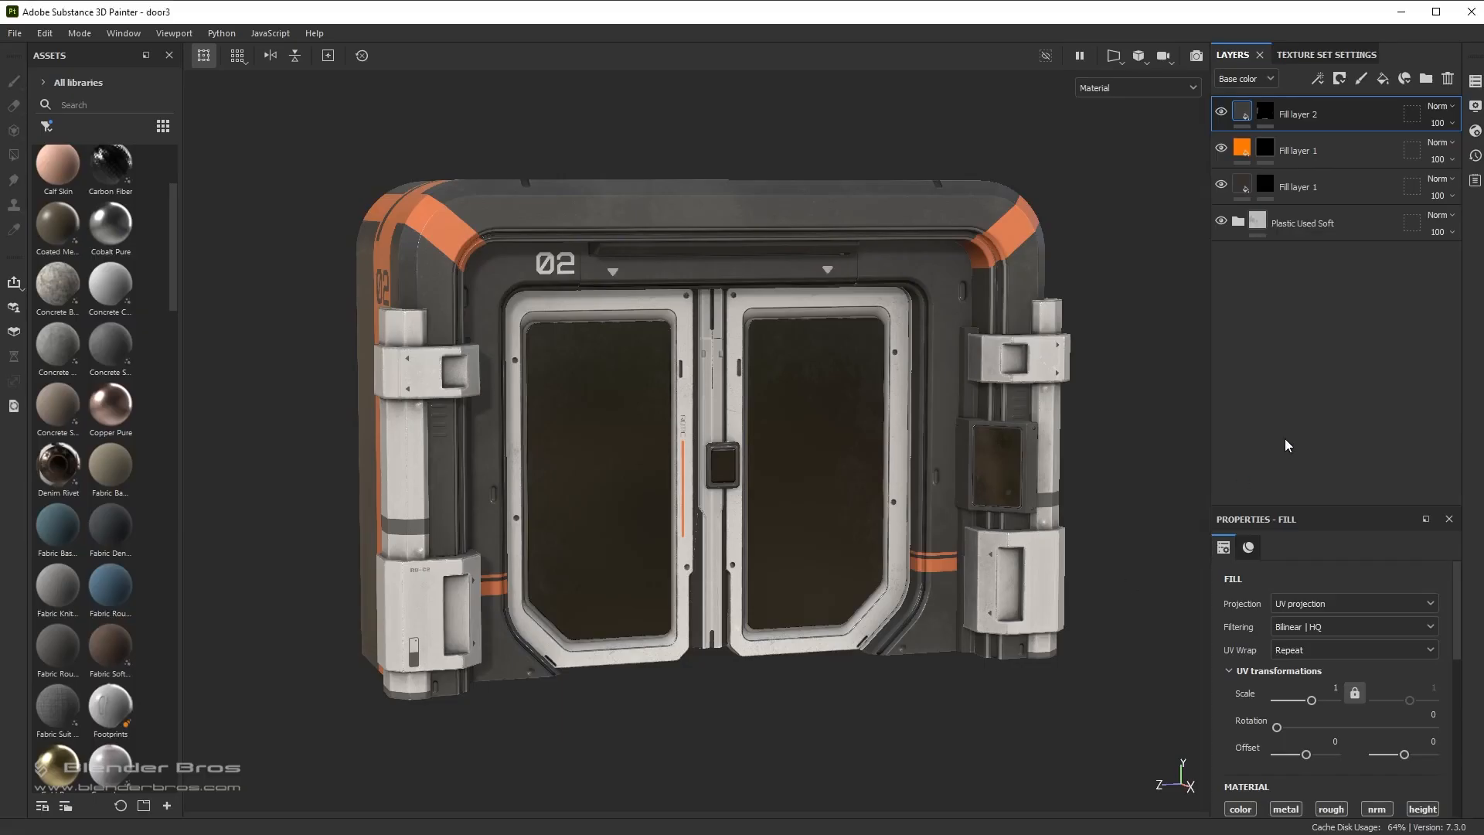
Switch to Substance 3D Painter and examine the textured door's left pillar and upper clamp.
mouse_move(928, 463)
alt+mouse_down()
mouse_move(773, 511)
mouse_move(755, 570)
alt+mouse_up()
scroll(736, 576, up, 5)
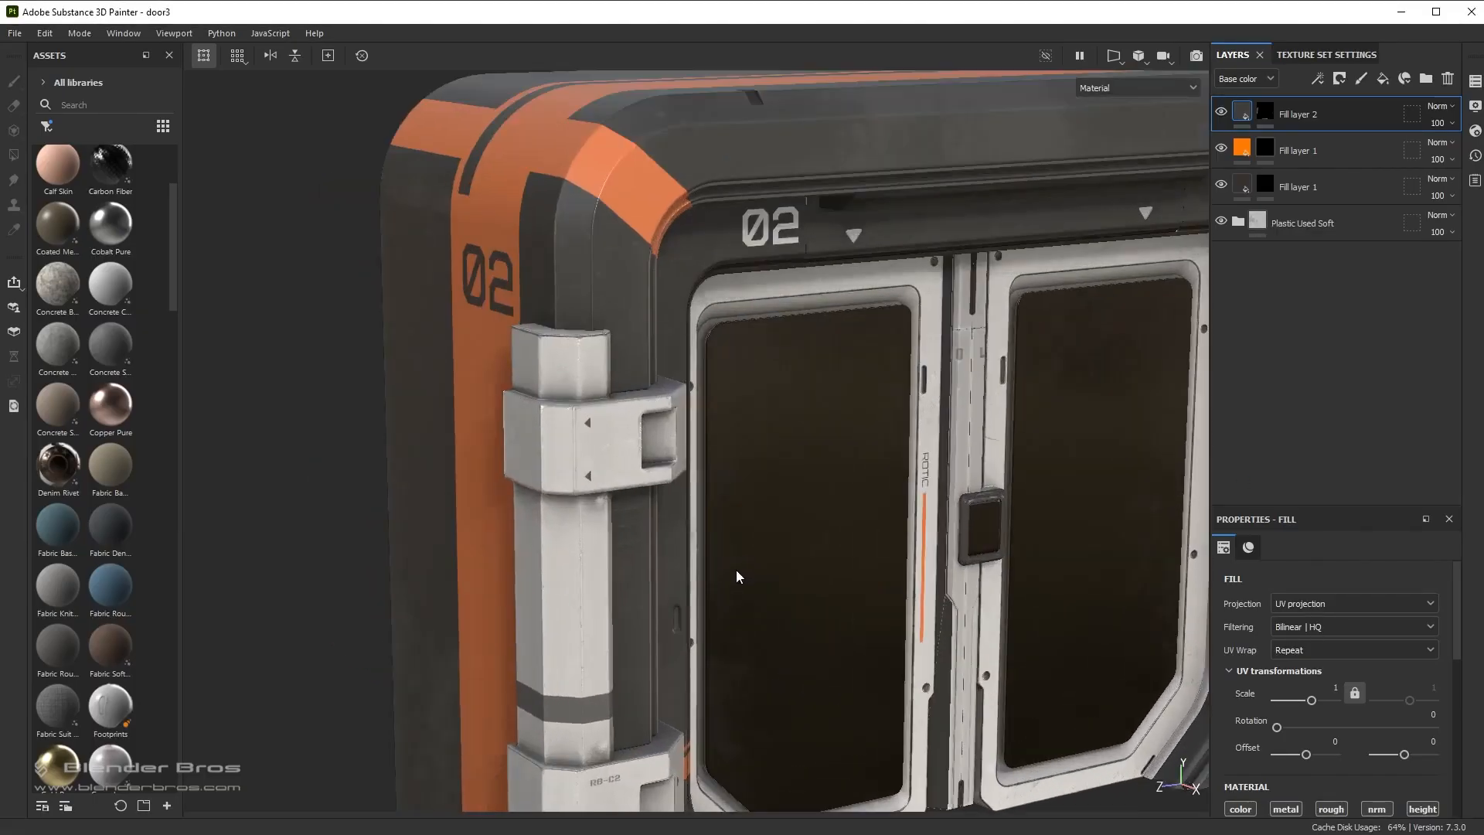
scroll(736, 569, up, 3)
alt+drag(579, 404, 597, 405)
alt+middle_drag(597, 405, 774, 614)
scroll(702, 615, up, 4)
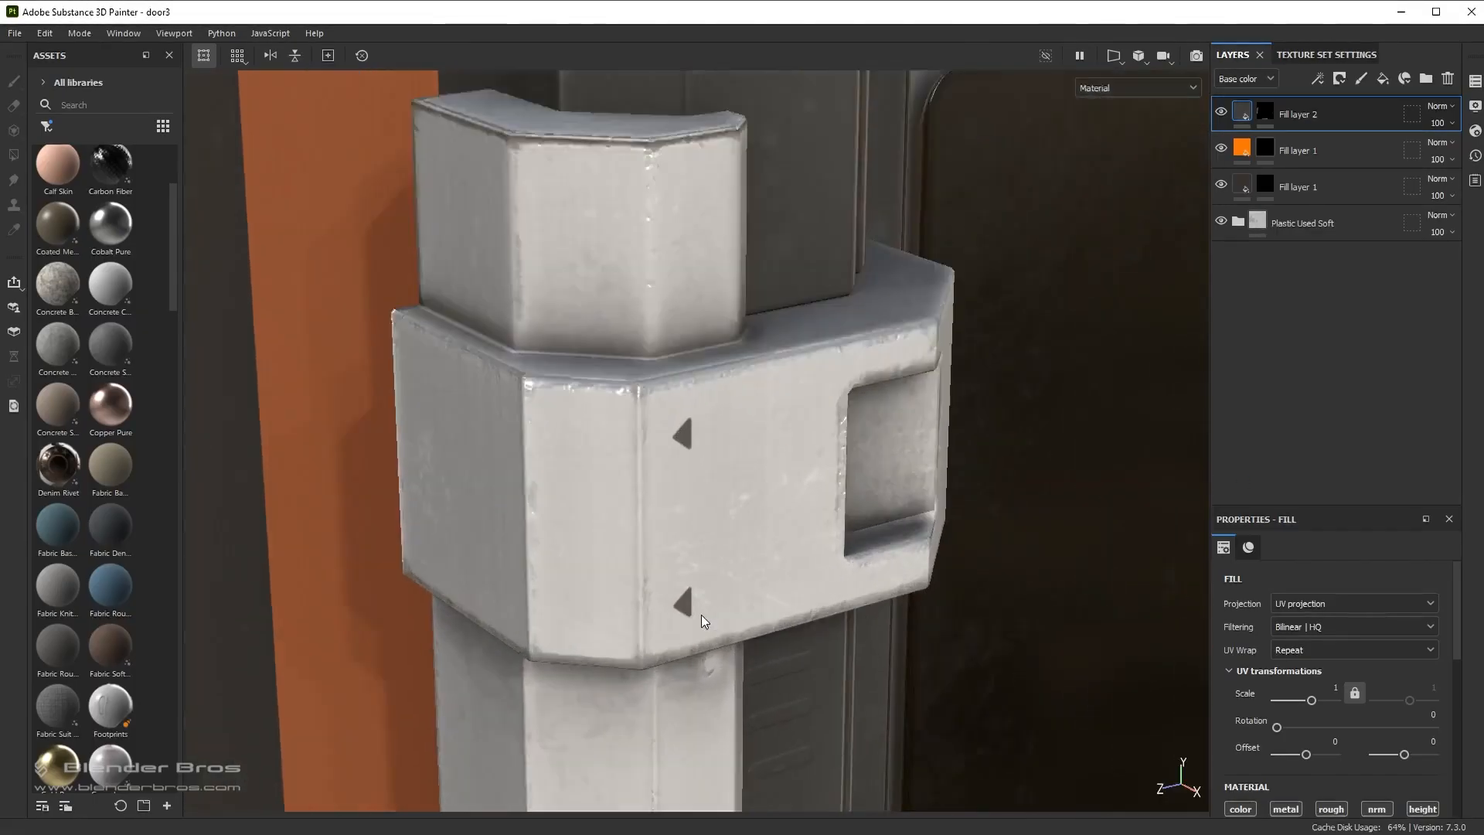
scroll(696, 603, up, 4)
Examine the softened edges and wear on the left pillar's upper end and the upper clamp's rim.
alt+drag(671, 453, 686, 394)
alt+middle_drag(686, 394, 847, 672)
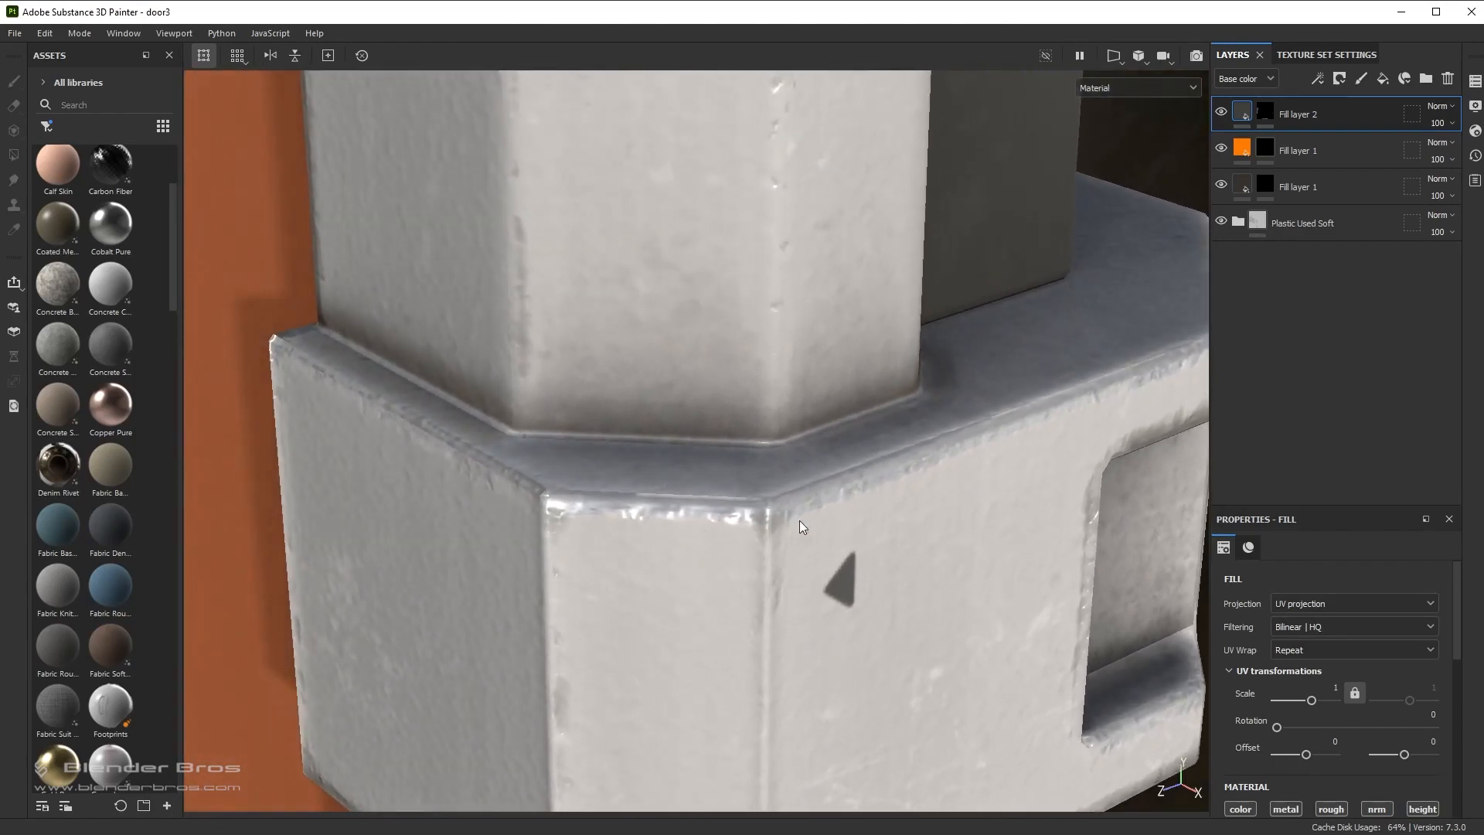
alt+drag(788, 464, 728, 452)
alt+middle_drag(725, 278, 719, 480)
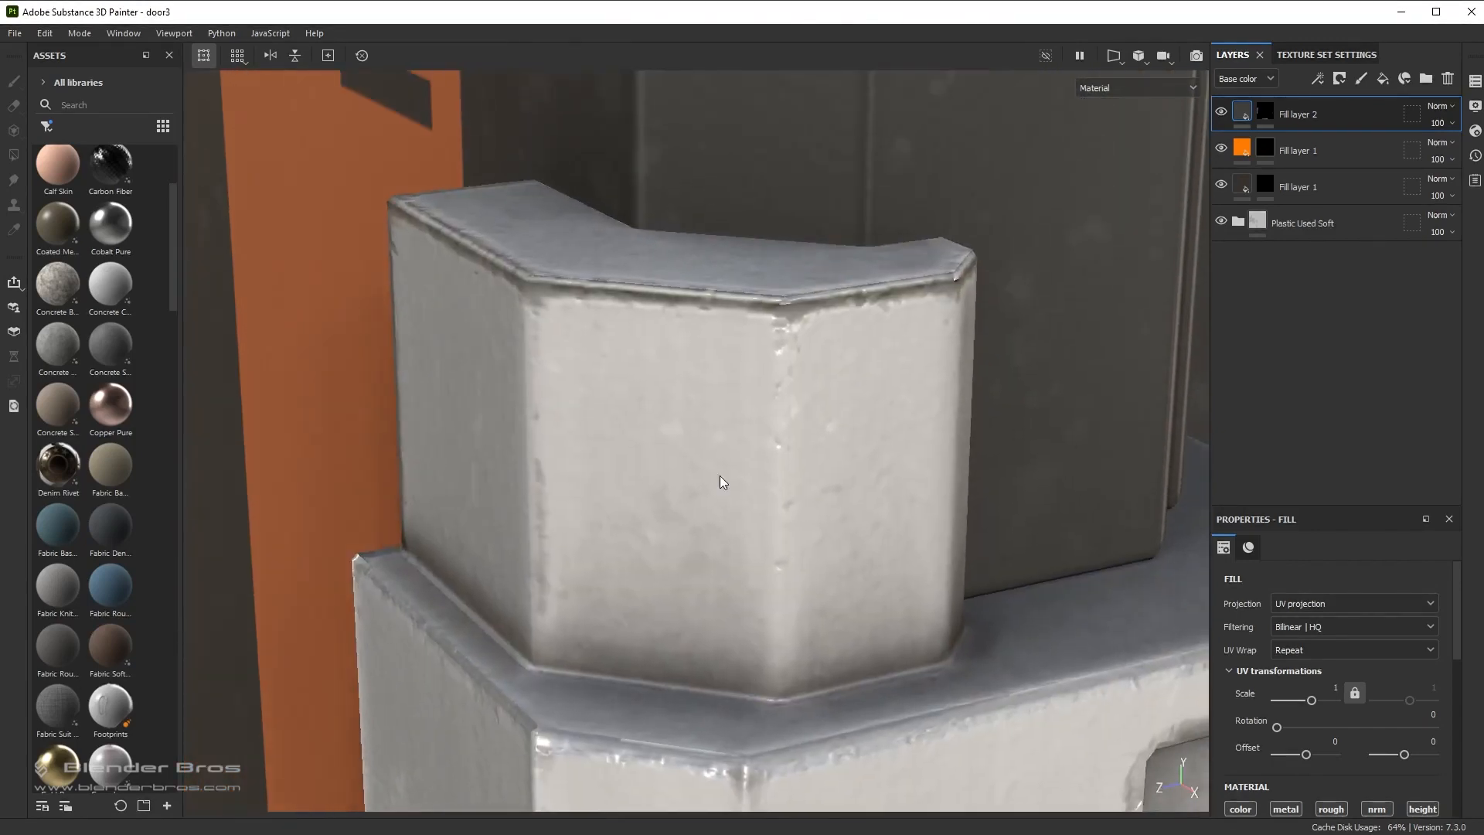
alt+drag(719, 480, 719, 530)
alt+middle_drag(719, 529, 719, 490)
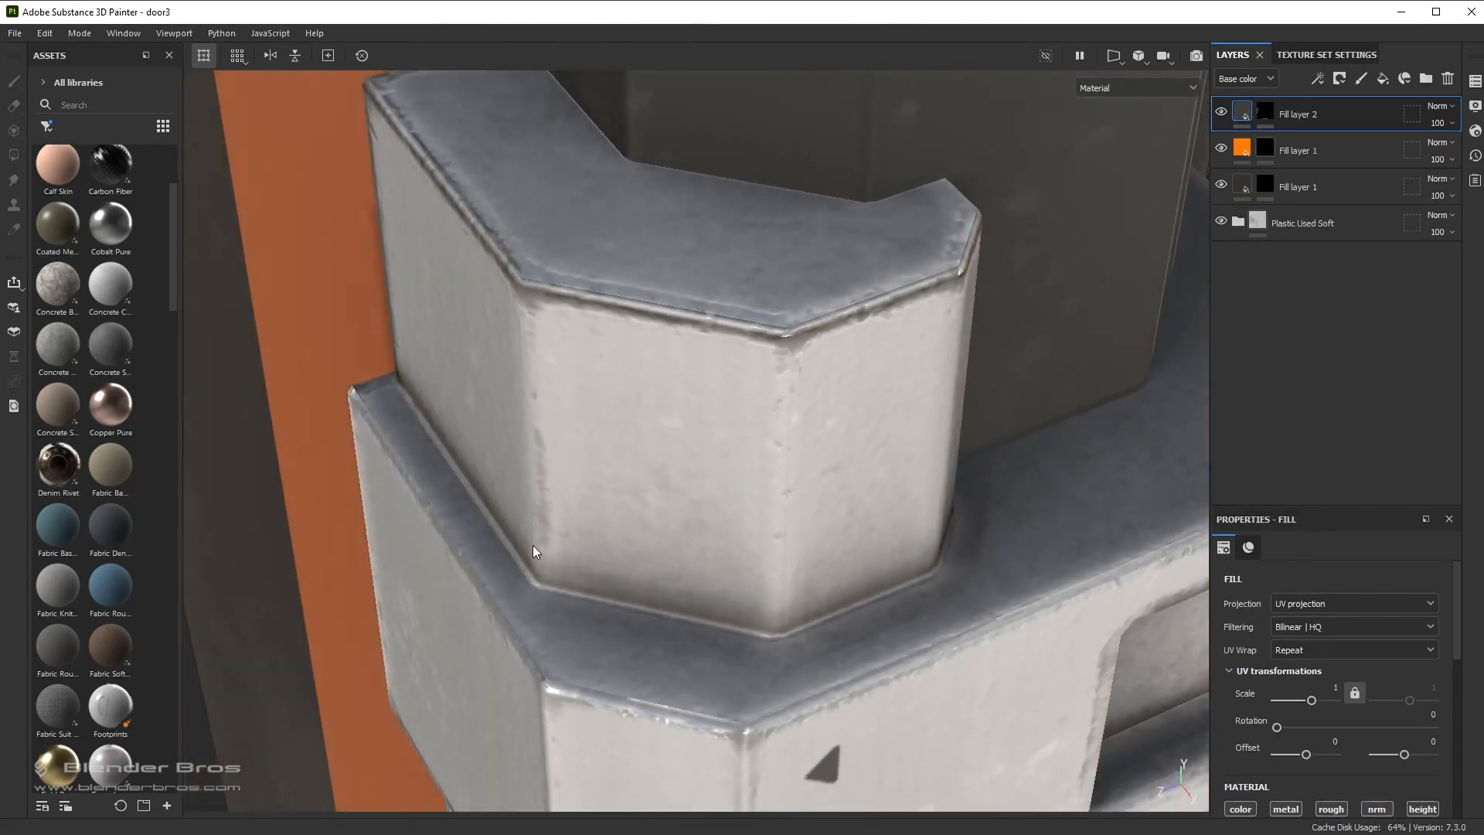
alt+drag(830, 580, 851, 516)
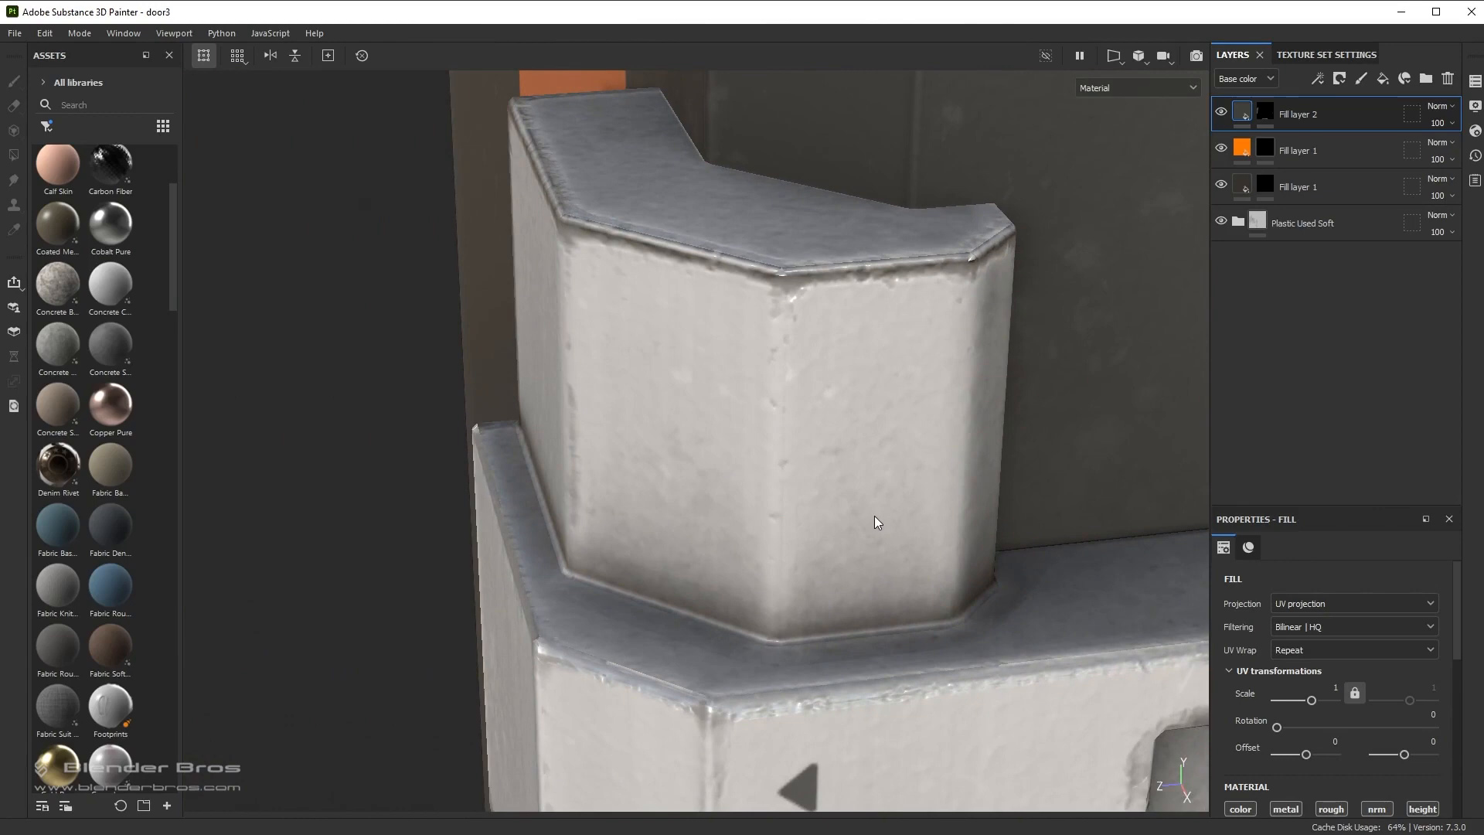
scroll(874, 516, down, 6)
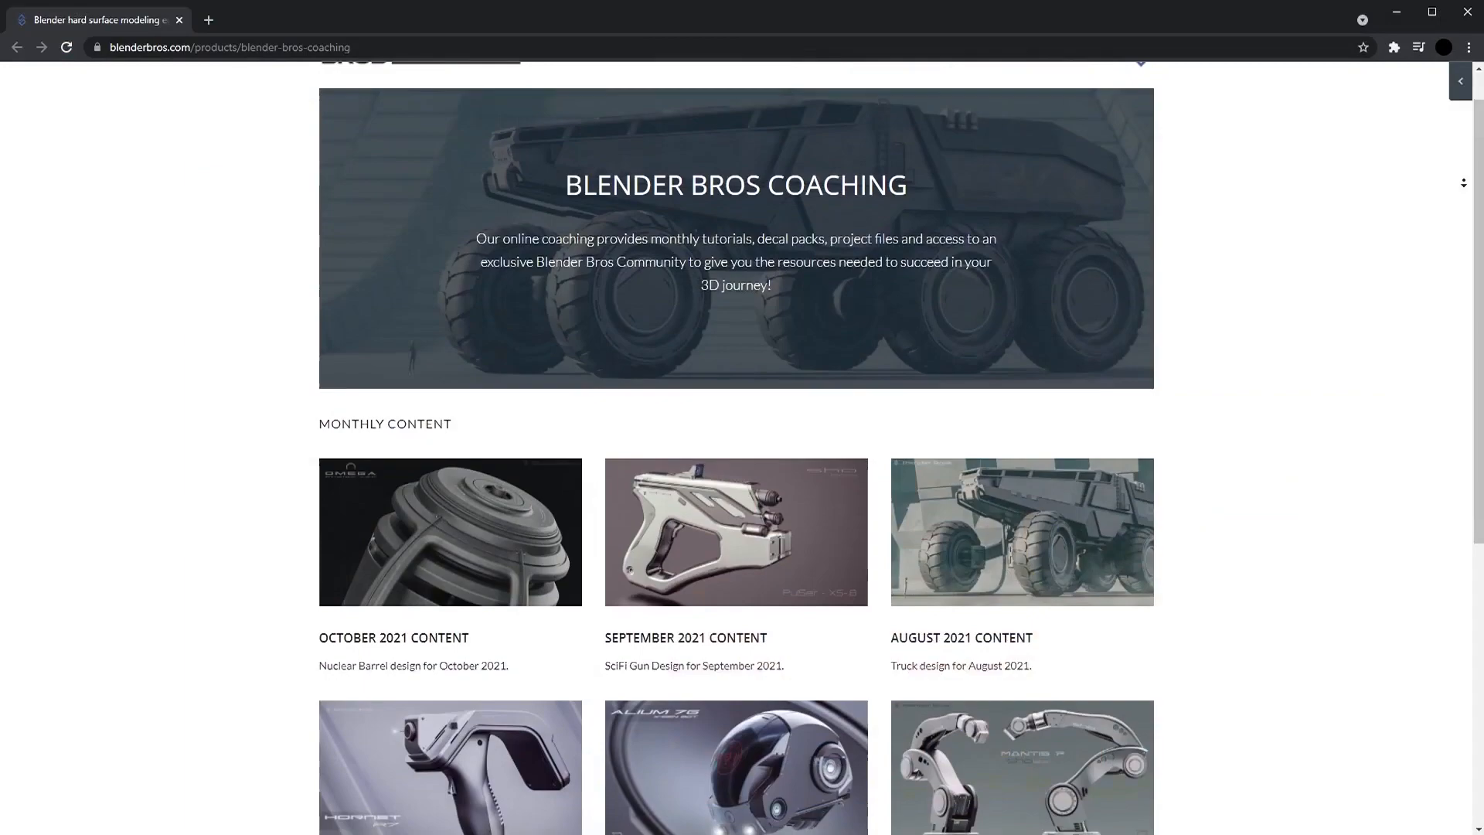
Switch to the web browser and look through the monthly content on the Blender Bros Coaching page.
scroll(736, 448, down, 2)
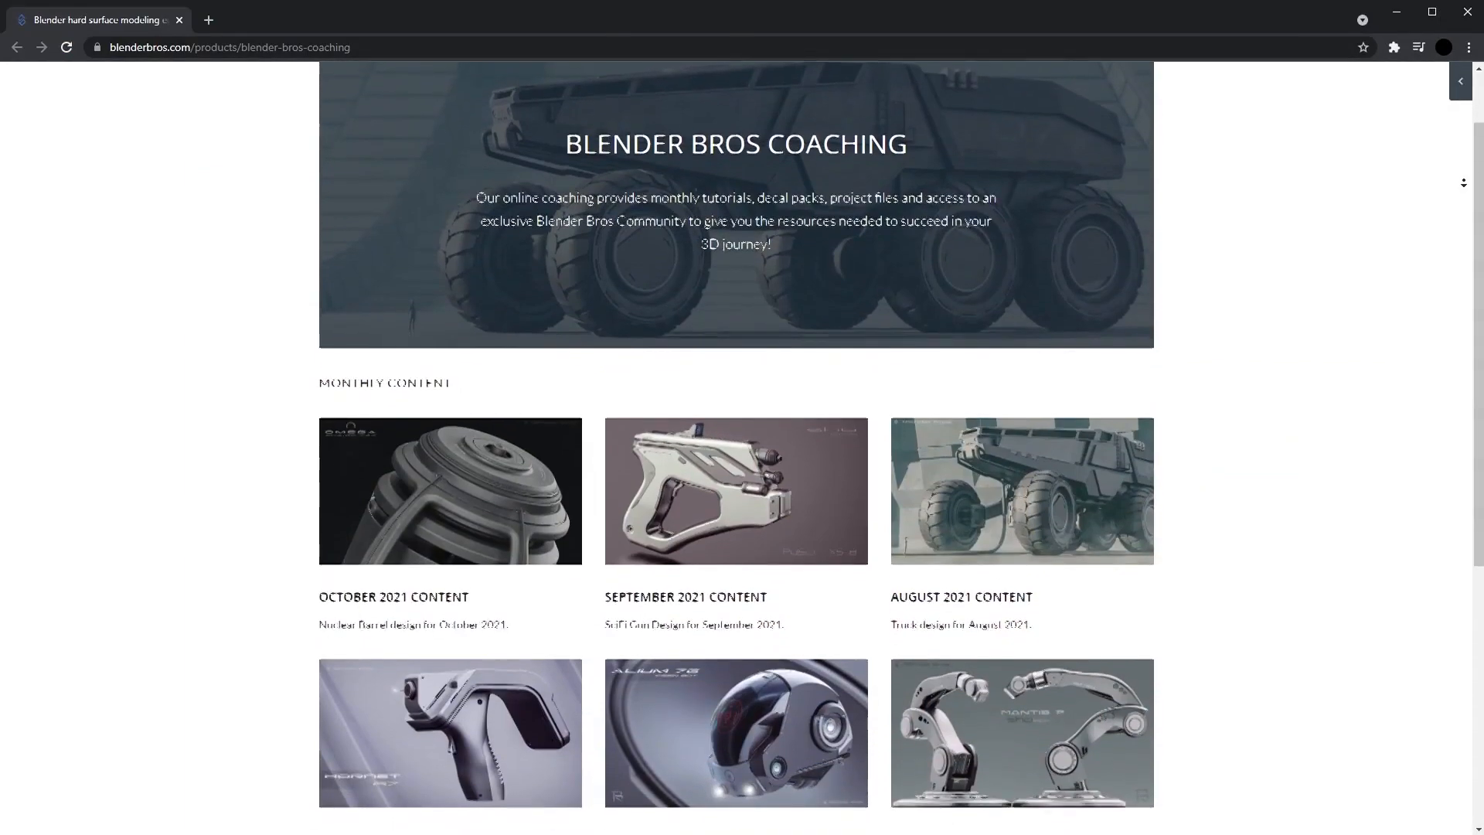